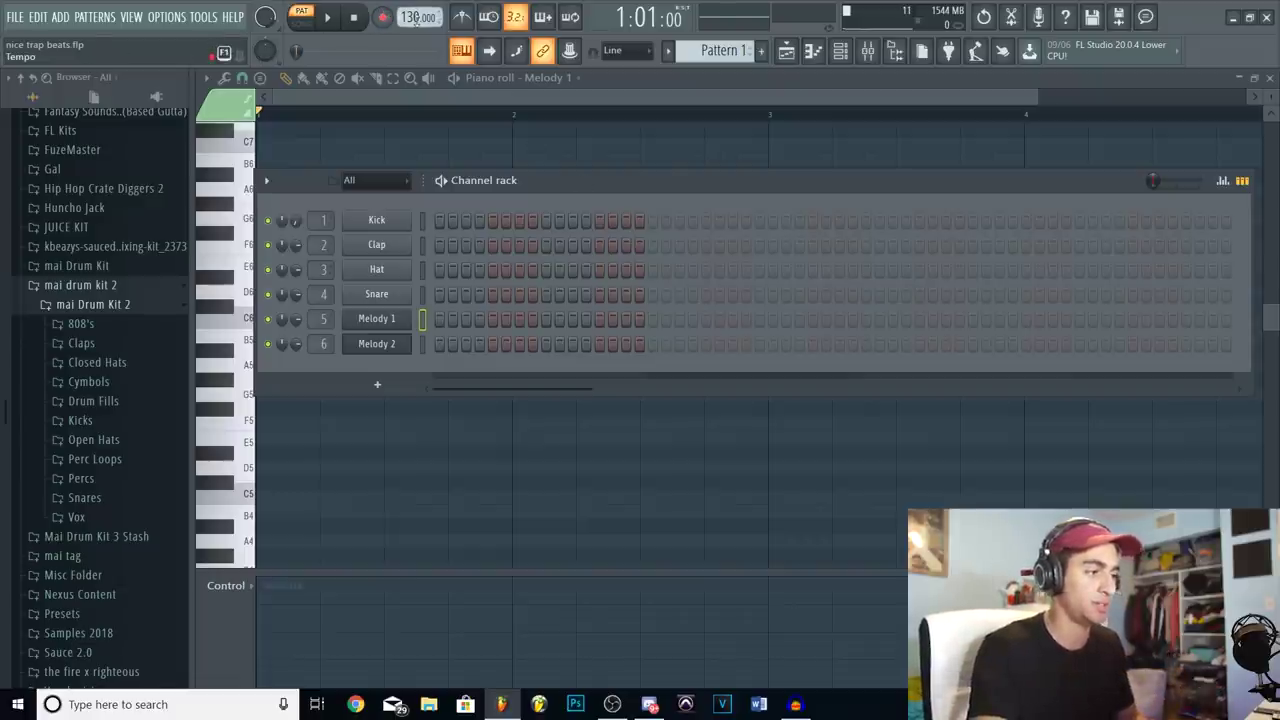
Set the project tempo to 87 BPM.
drag(409, 18, 409, 100)
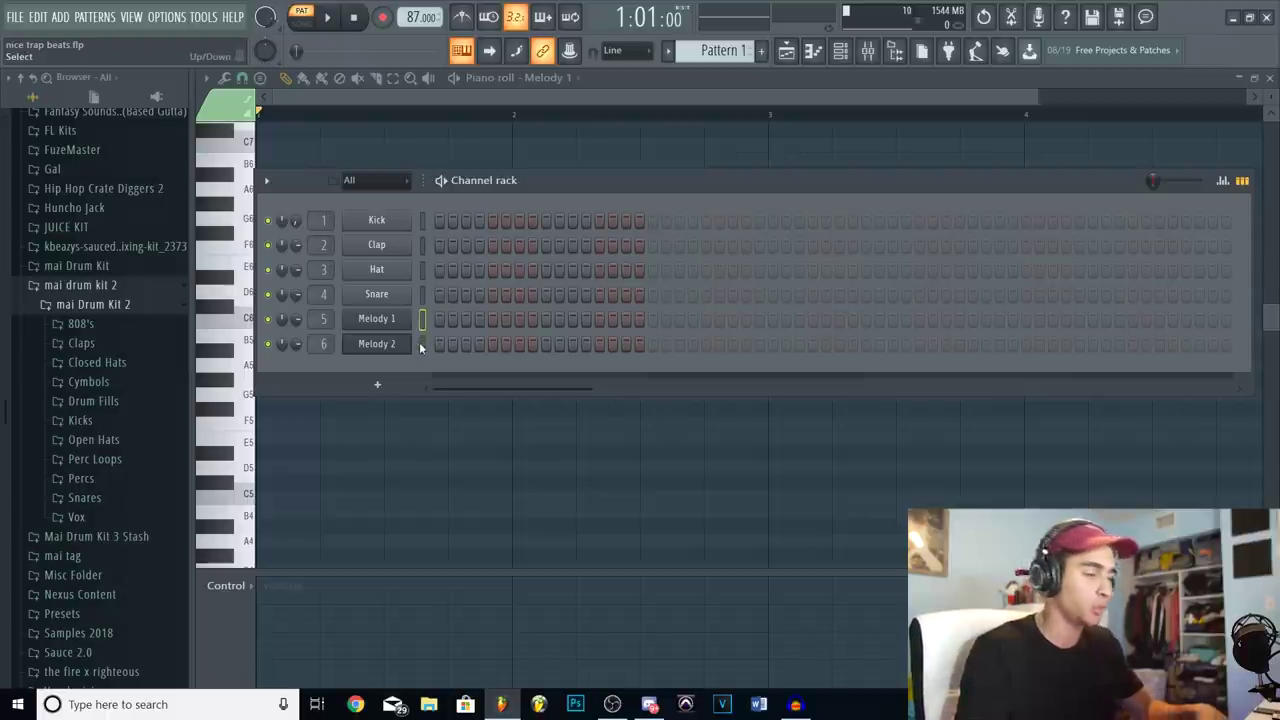
key(e)
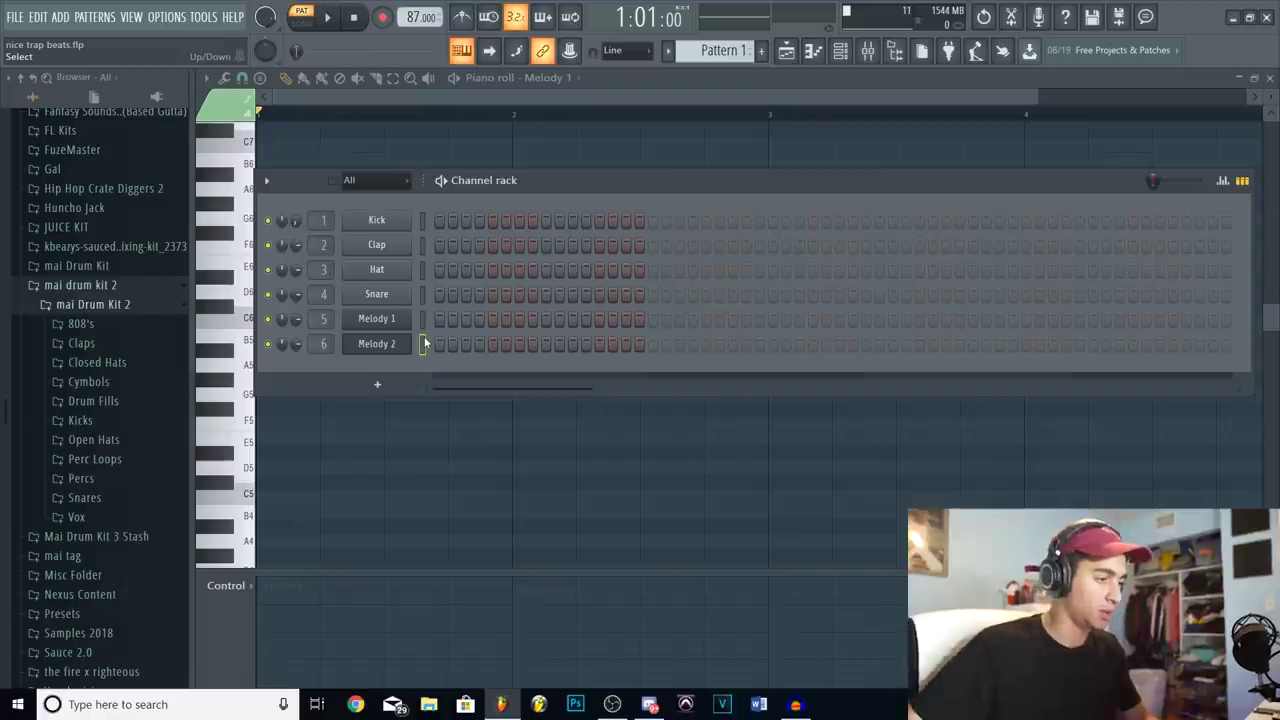
key(i)
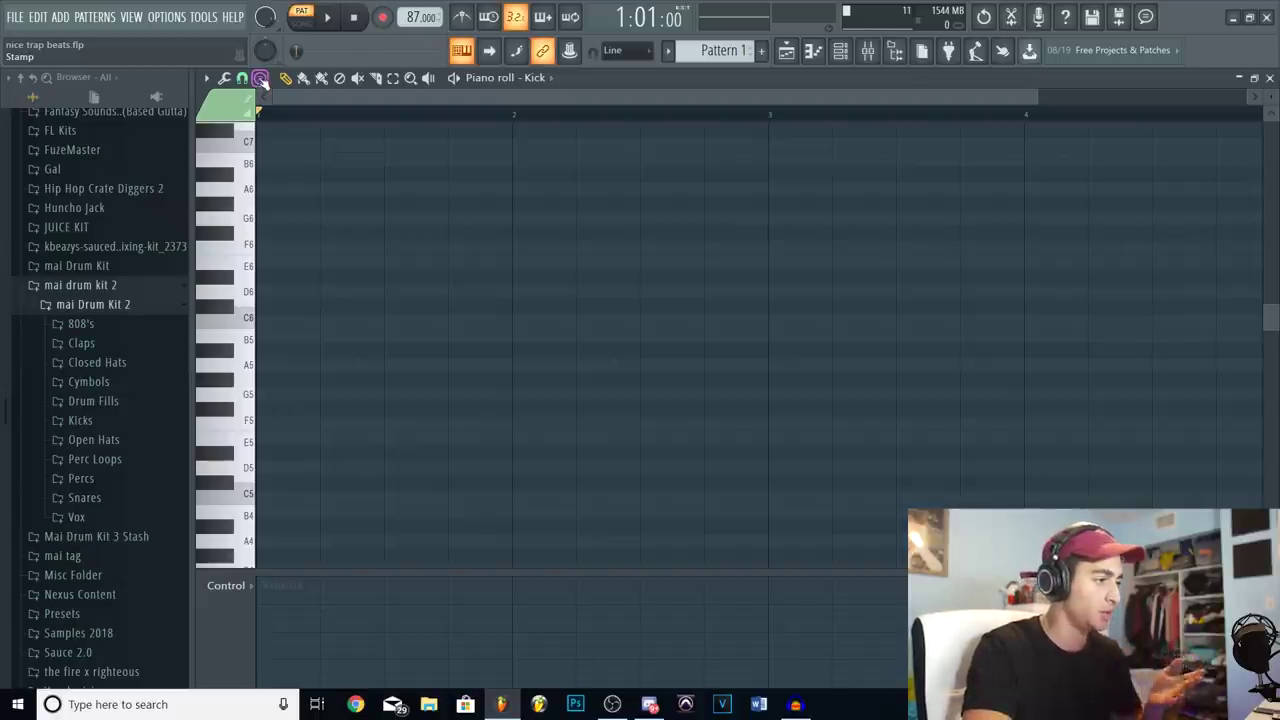
Stamp the F harmonic minor scale as a guide at the start of the Kick piano roll, from F5 and again from F6.
click(330, 327)
scroll(286, 374, down, 3)
scroll(286, 345, up, 1)
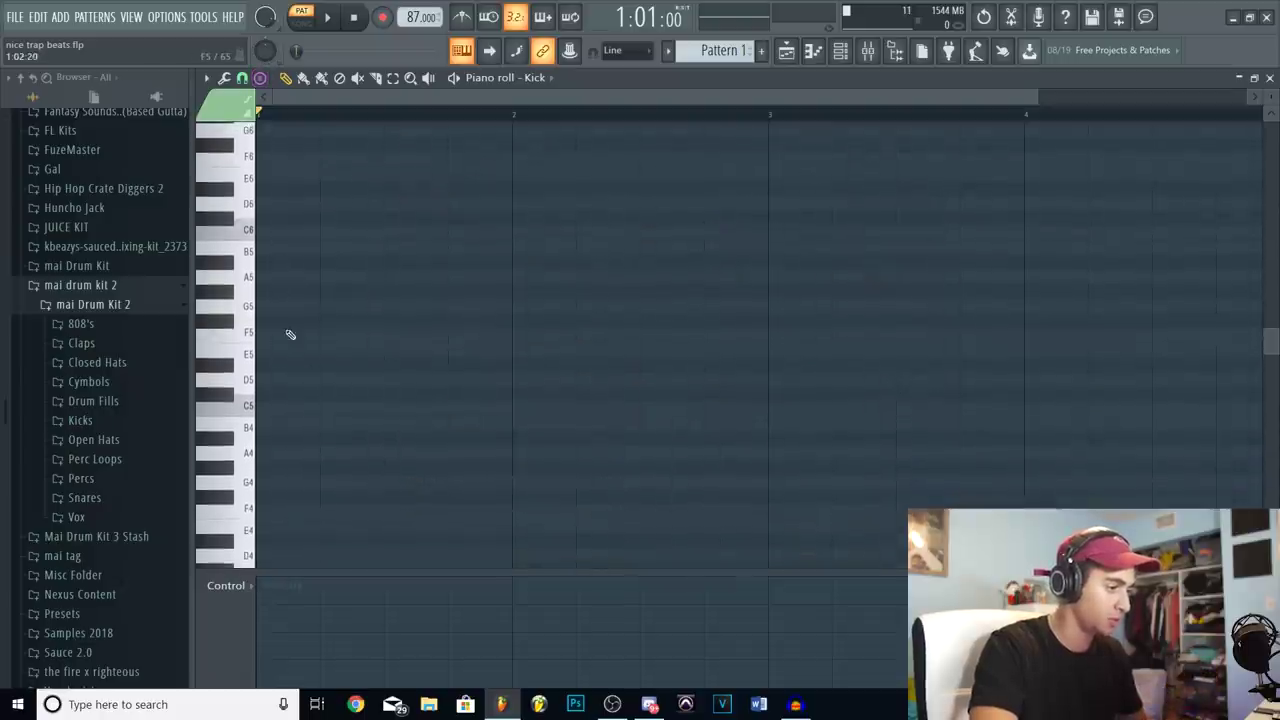
click(286, 332)
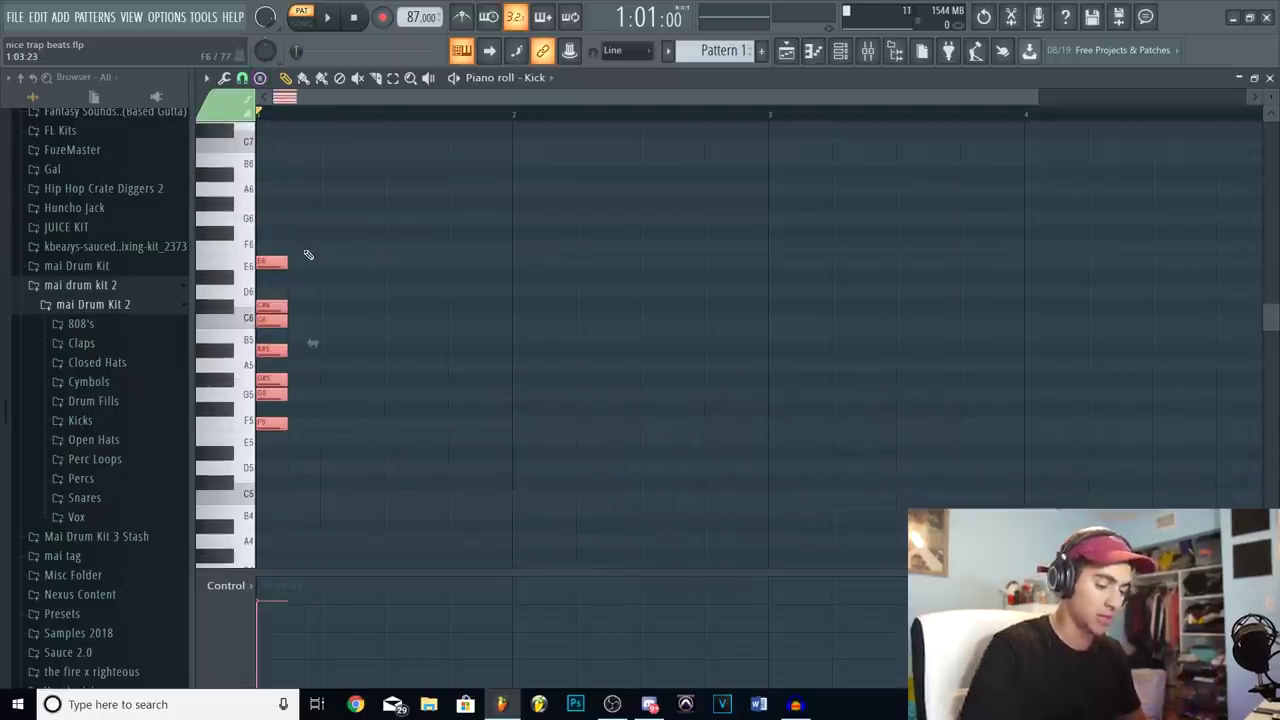
click(307, 250)
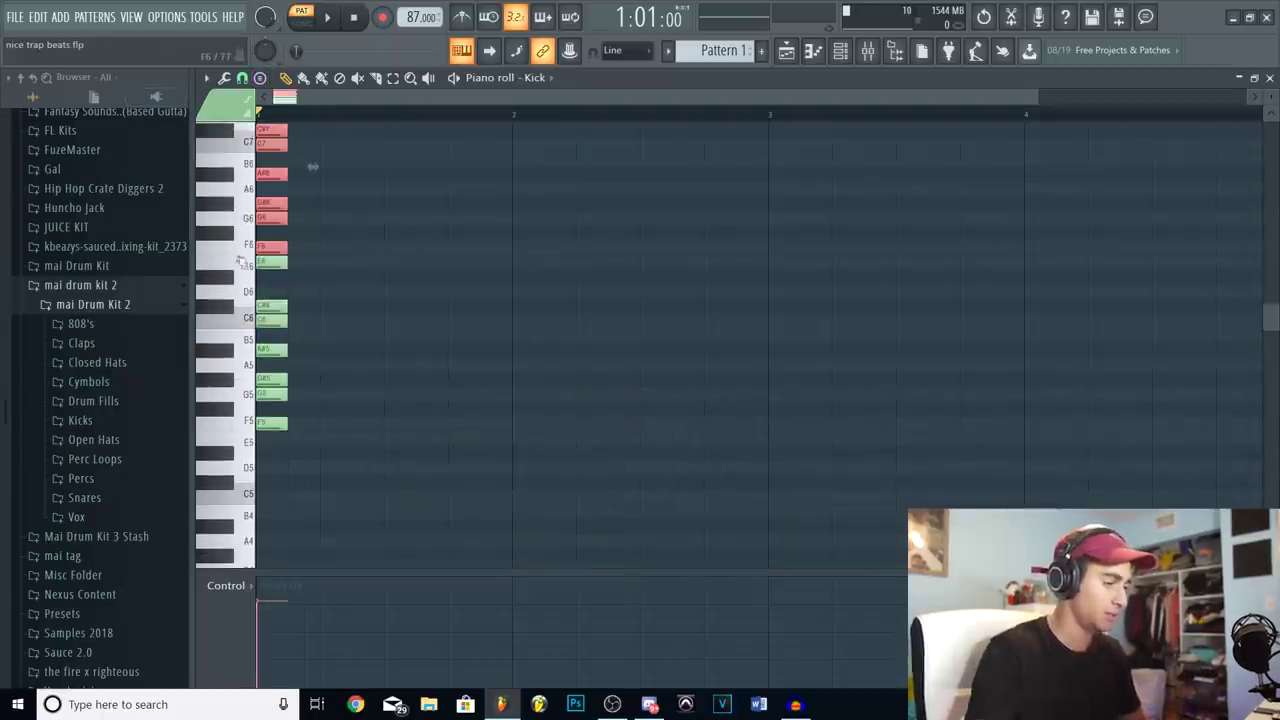
key(ctrl+d)
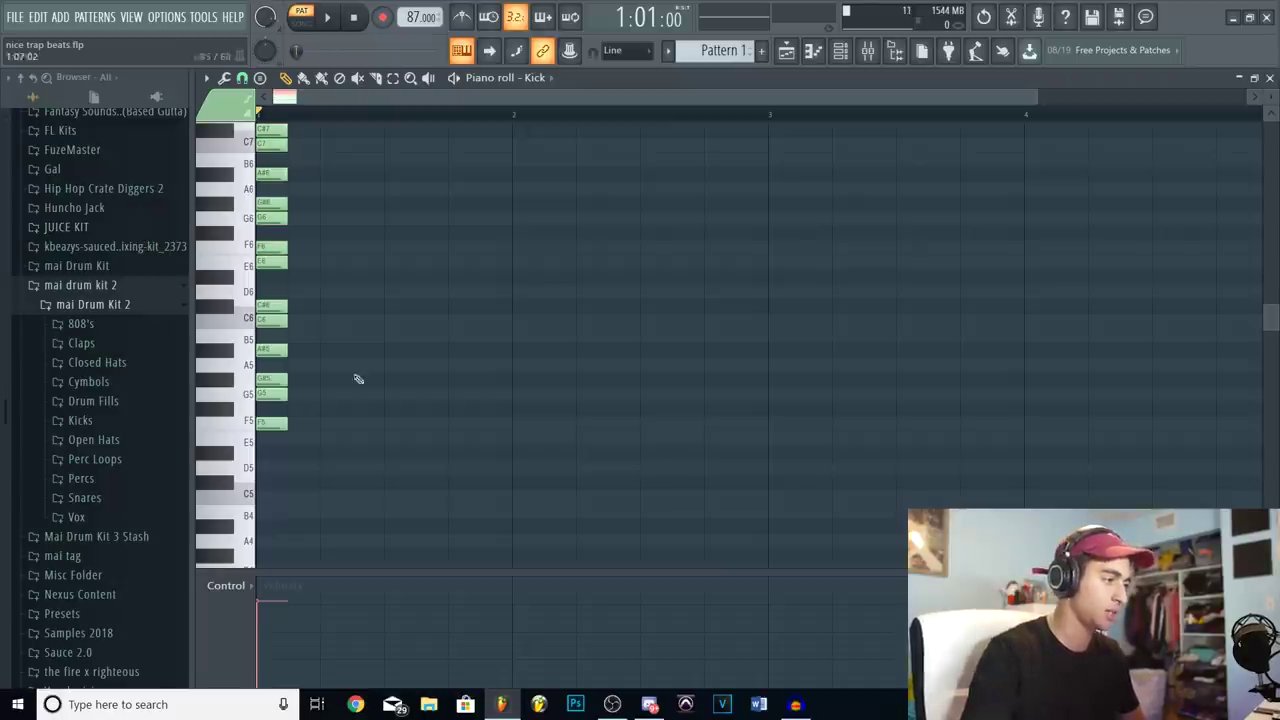
Extend the scale guide downward with two more octaves of the same notes, starting at F4 and F3.
scroll(358, 379, up, 5)
key(ctrl+v)
scroll(423, 301, down, 5)
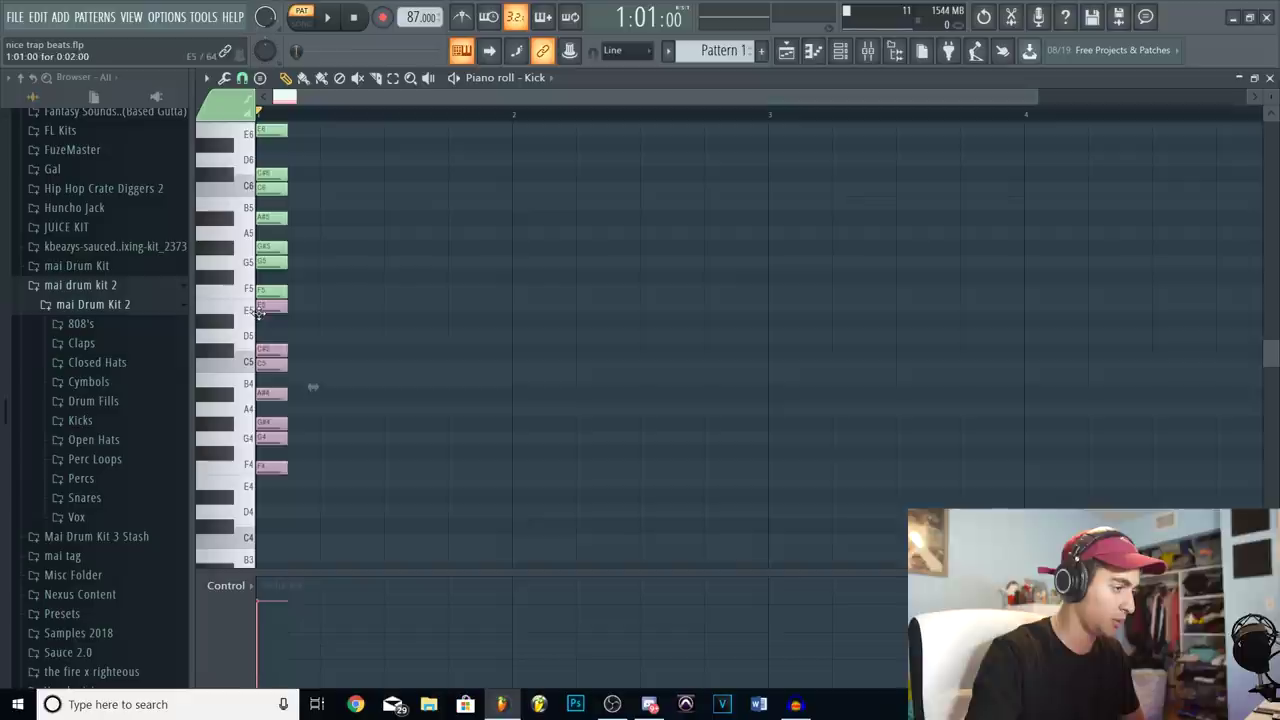
key(ctrl+c)
key(ctrl+v)
key(ctrl+Down)
scroll(400, 300, down, 2)
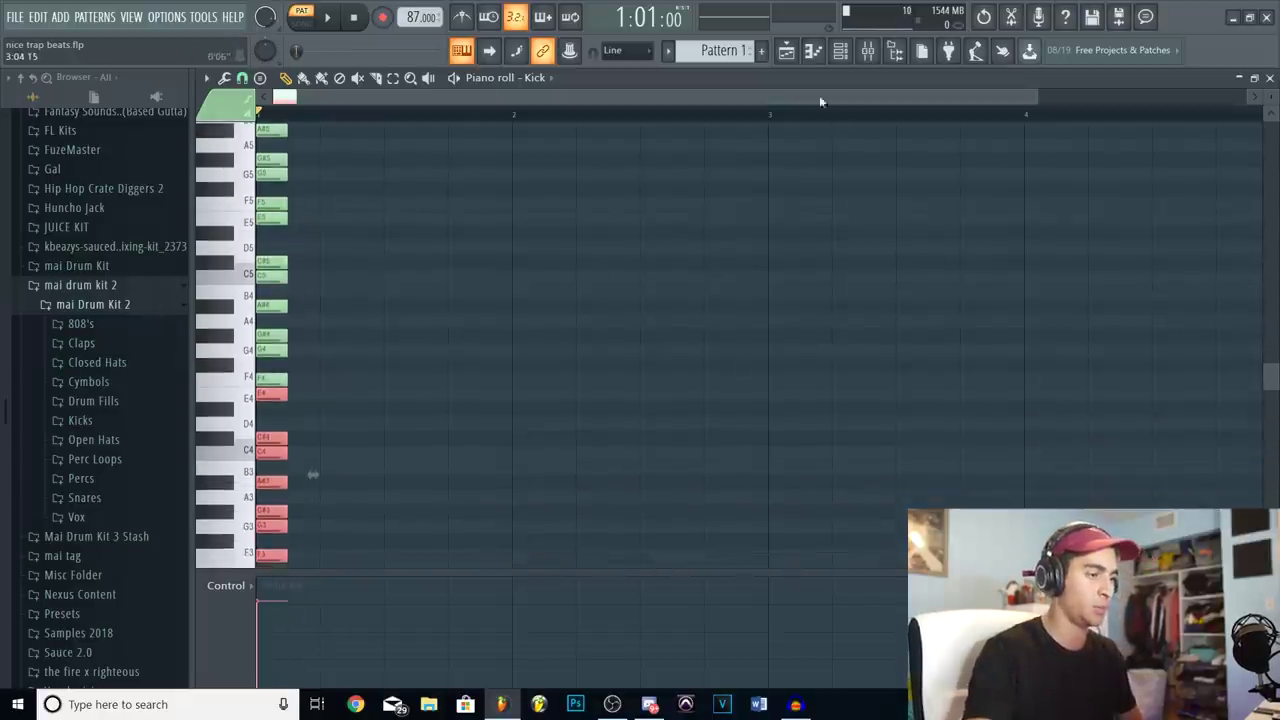
Open the piano roll of the Melody 1 channel.
key(F6)
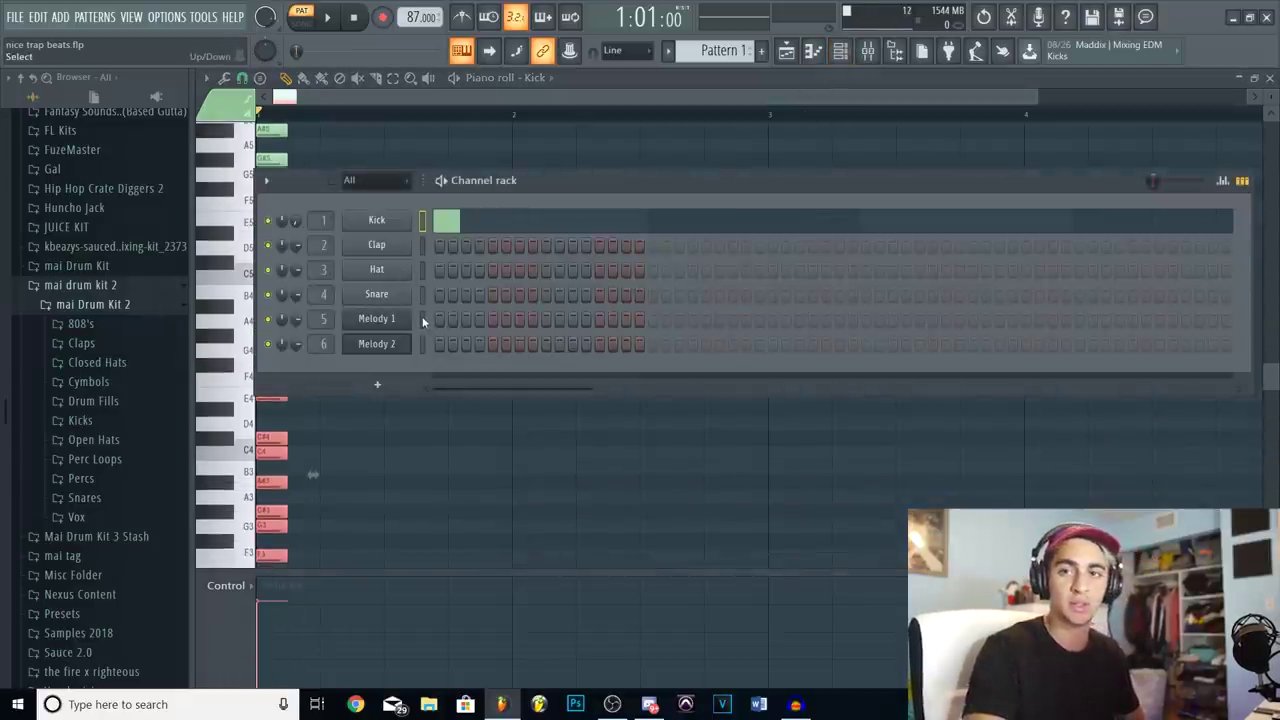
click(422, 318)
key(F6)
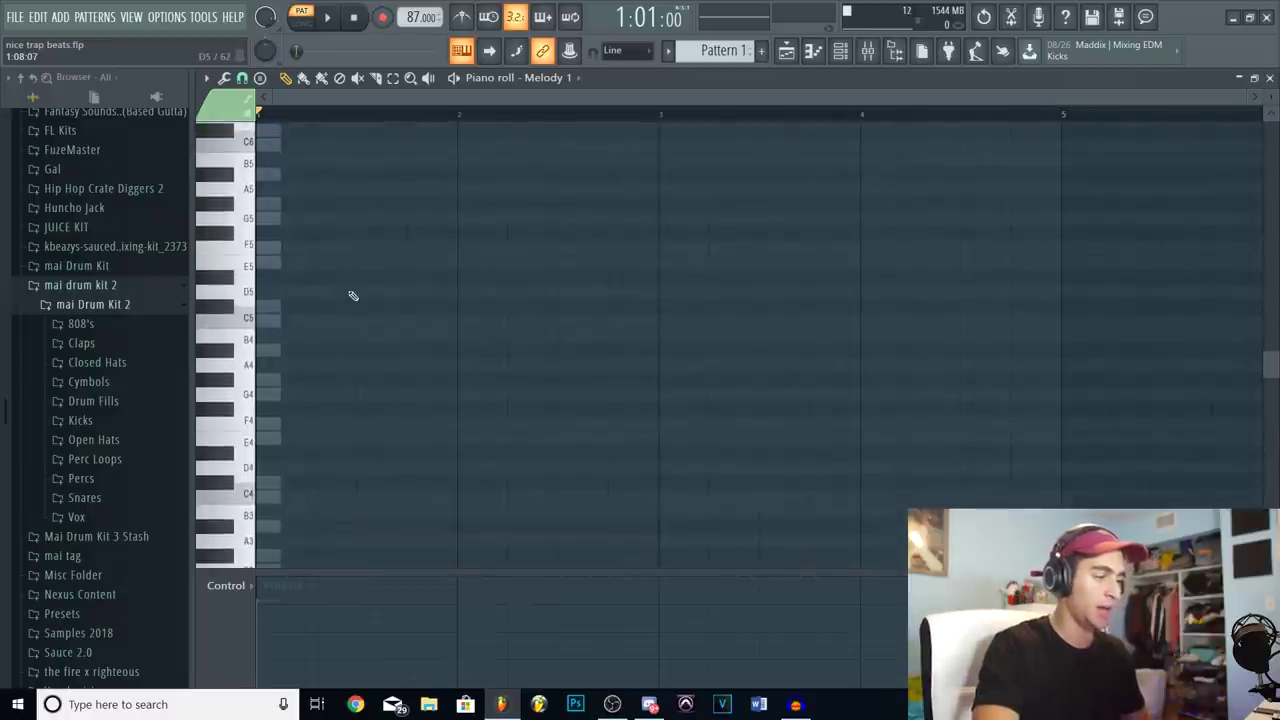
Audition the opening chord G#4, C5 and F5 with the Melody 1 instrument.
key(v)
key(q)
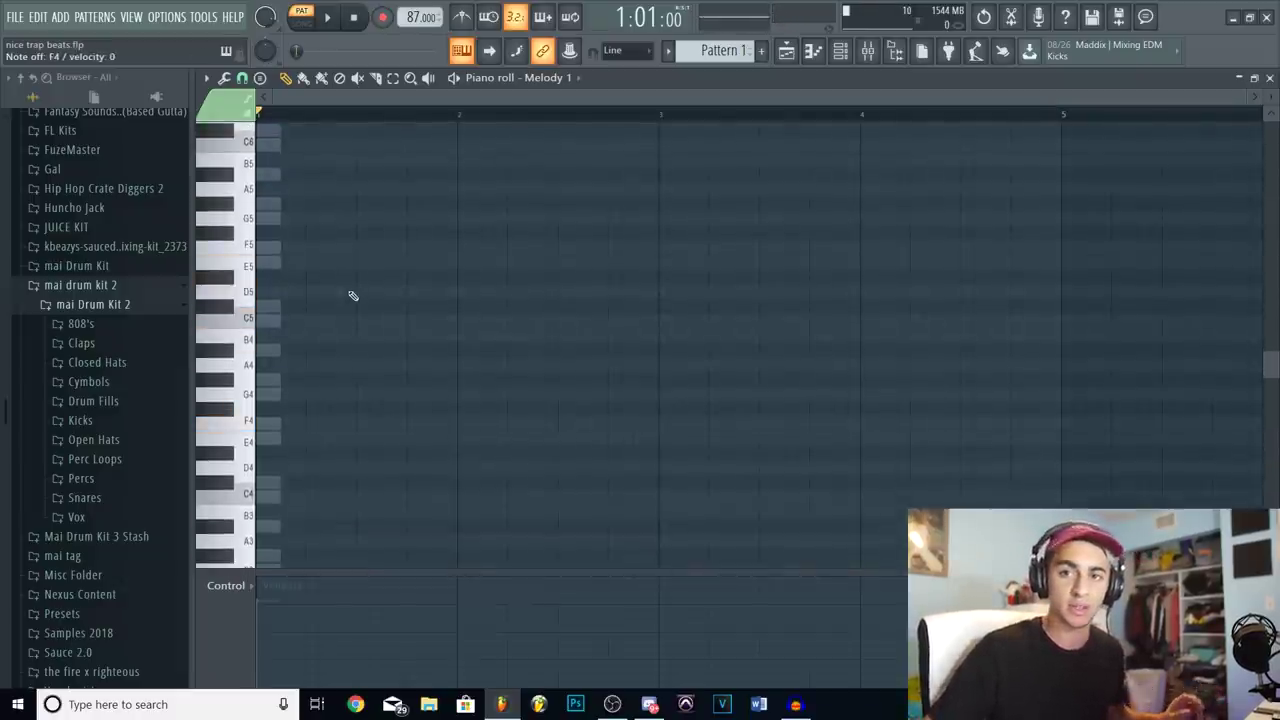
key(h)
key(r)
key(h)
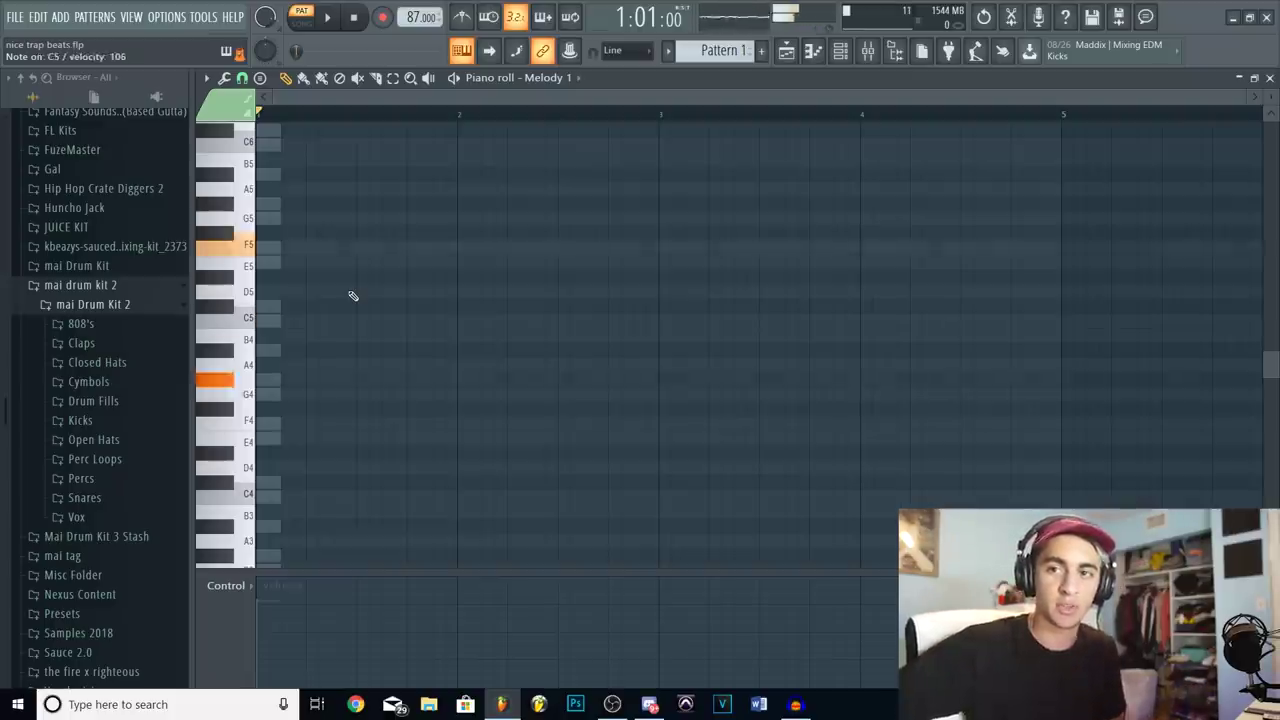
key(q)
key(h)
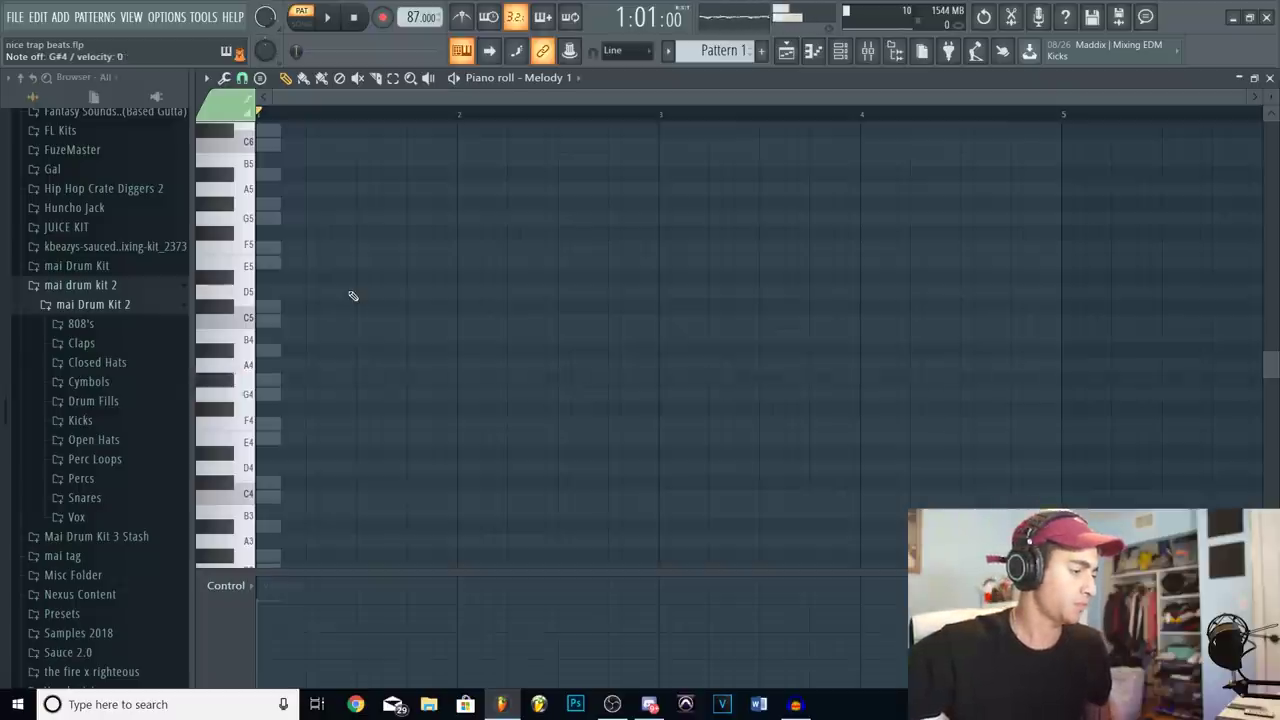
key(q)
key(q)
key(r)
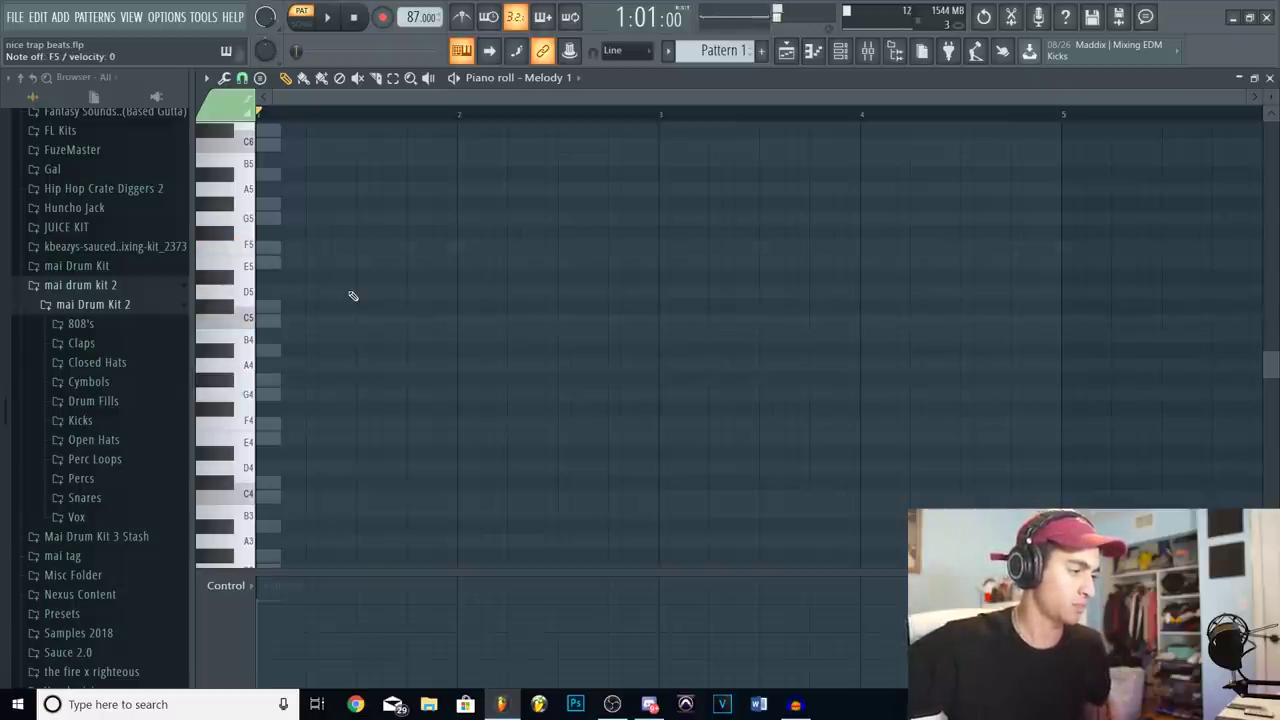
key(r)
key(q)
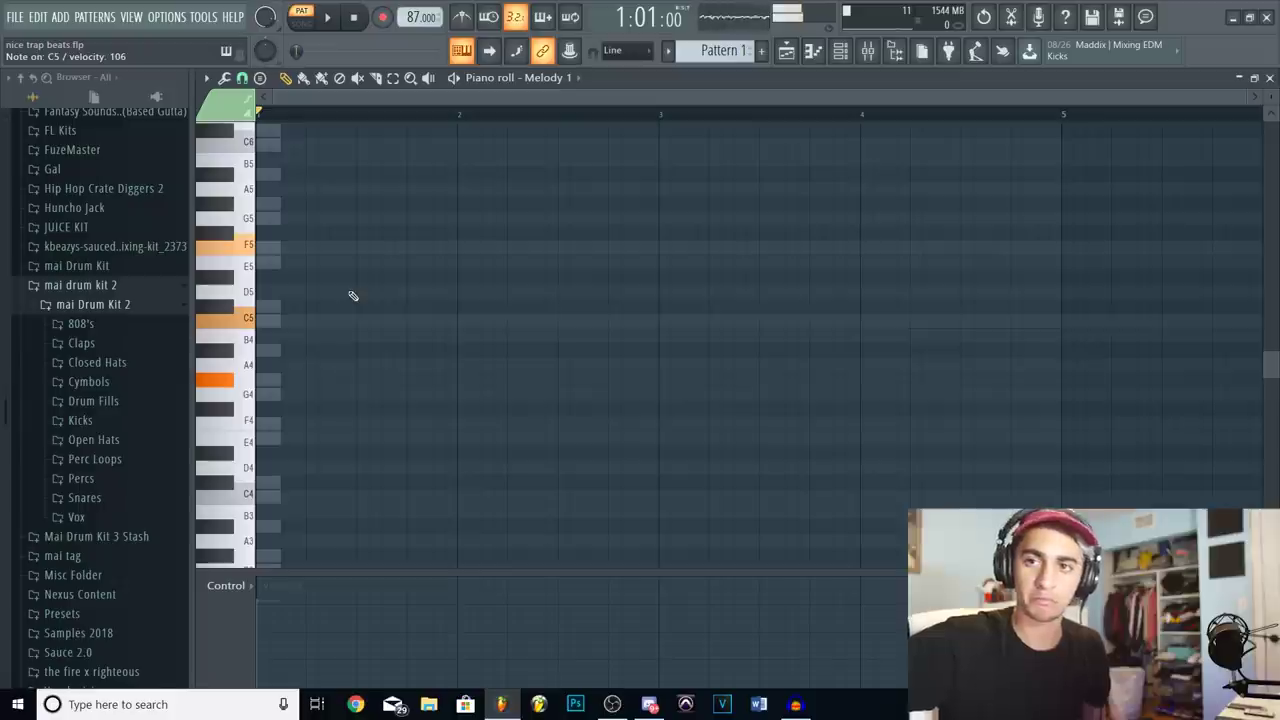
key(q)
key(r)
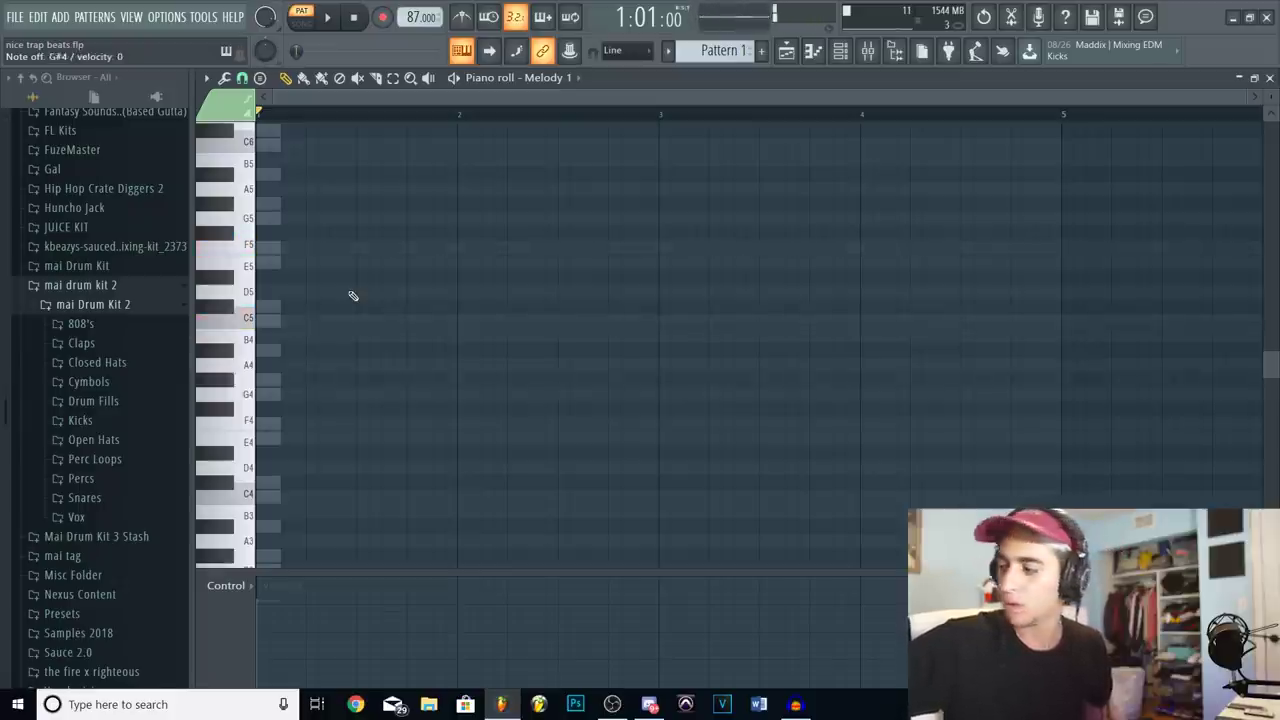
Audition the change from the G#4, C5, F5 chord to the A#4, C#5, F5 chord.
key(q)
key(r)
key(j)
key(2)
key(r)
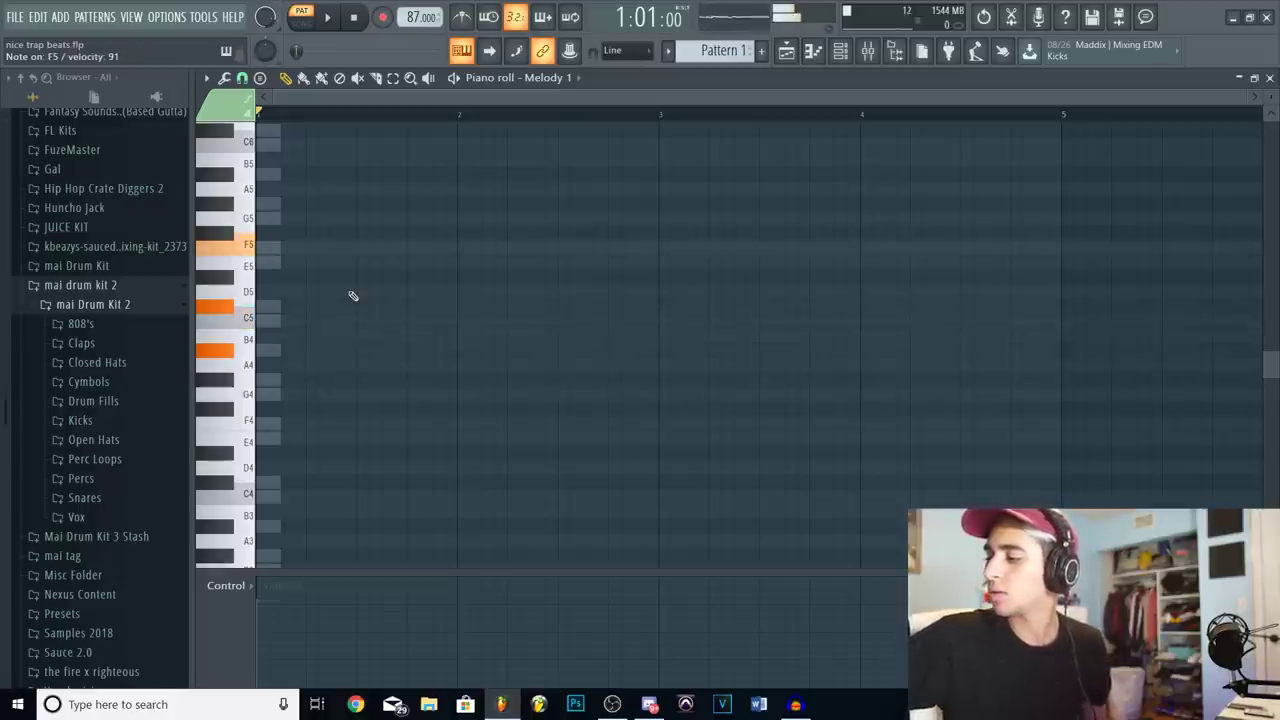
key(h)
key(q)
key(r)
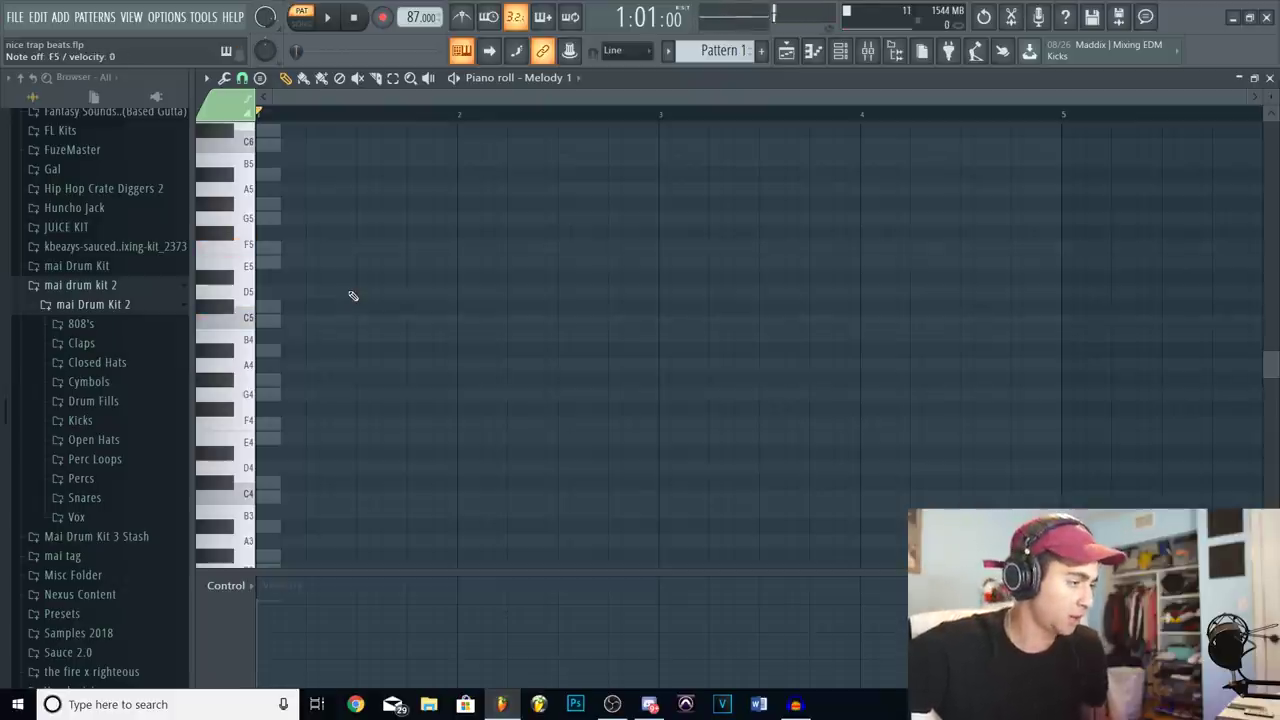
key(j)
key(2)
key(r)
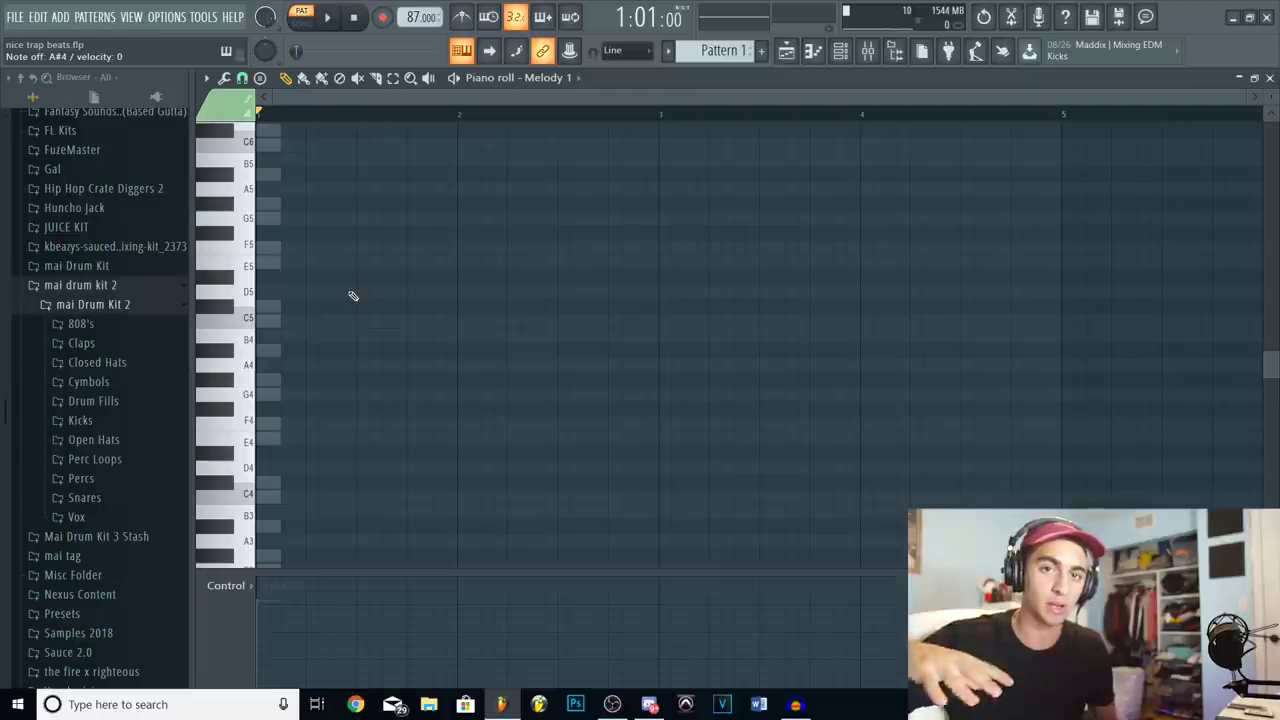
Audition G4, C5 and E5 repeatedly as the third chord of the progression.
key(b)
key(q)
key(e)
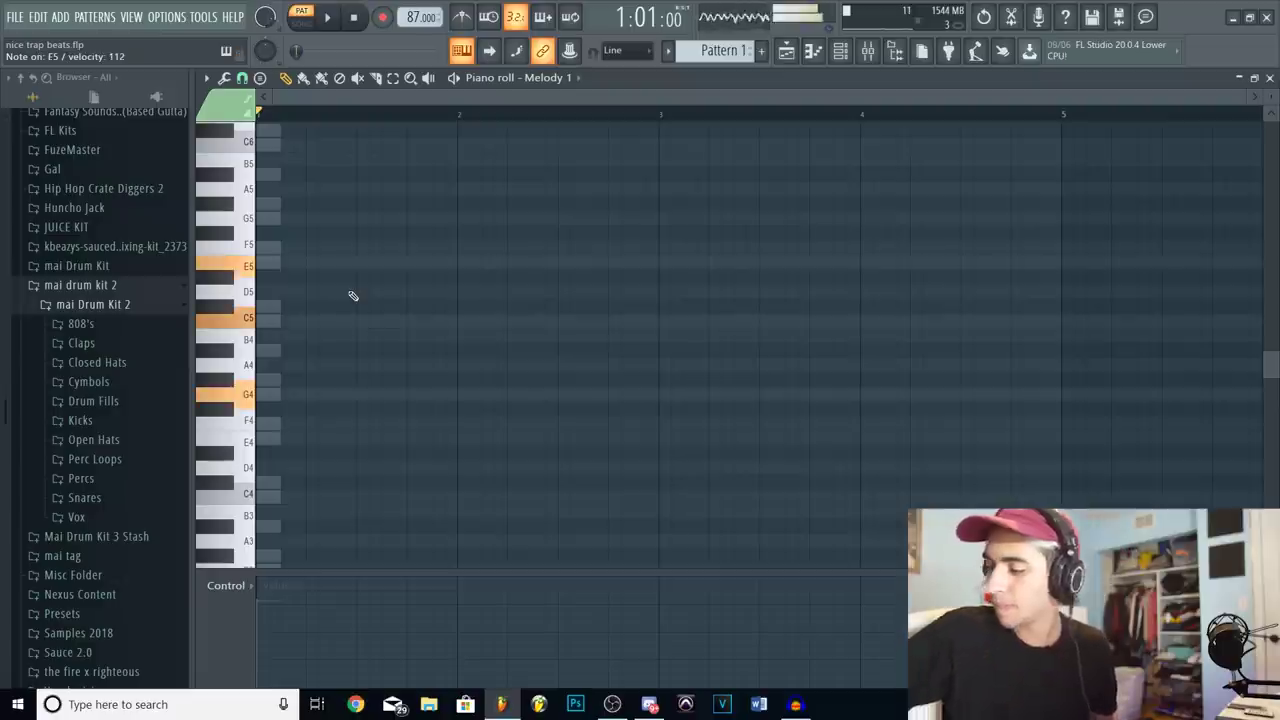
key(b)
key(q)
key(e)
key(b)
key(q)
key(e)
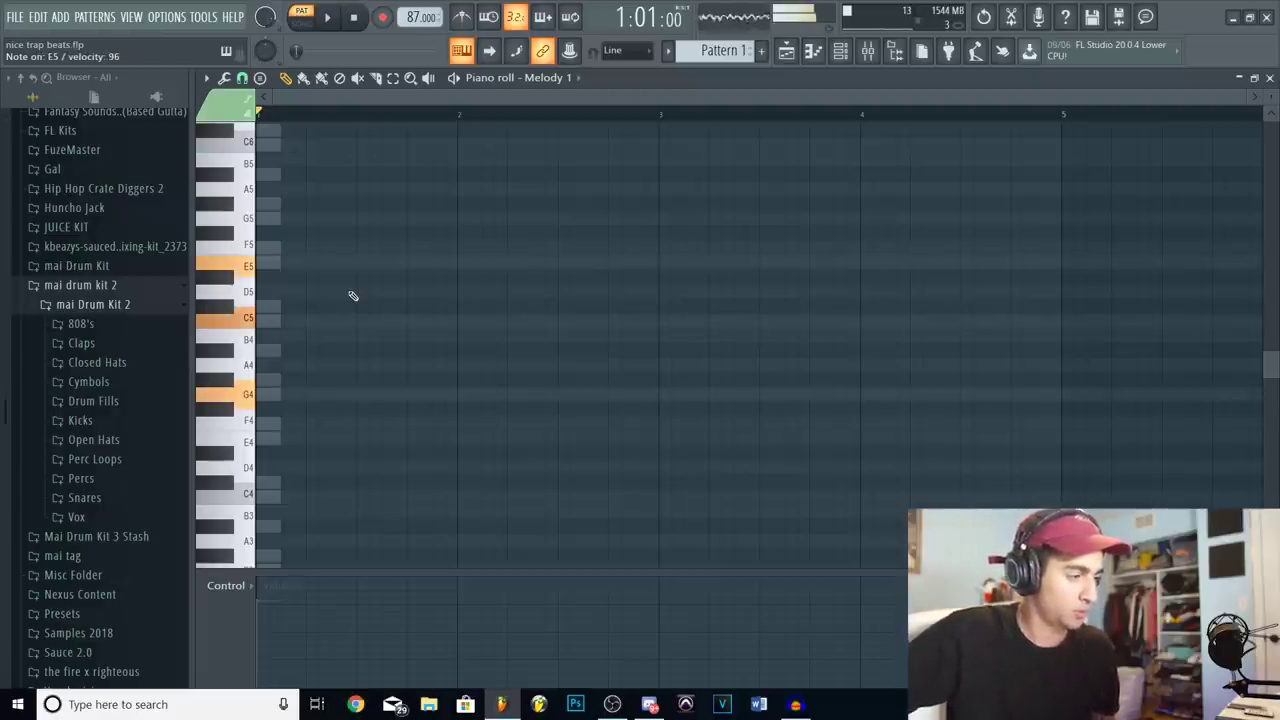
key(b)
key(q)
key(e)
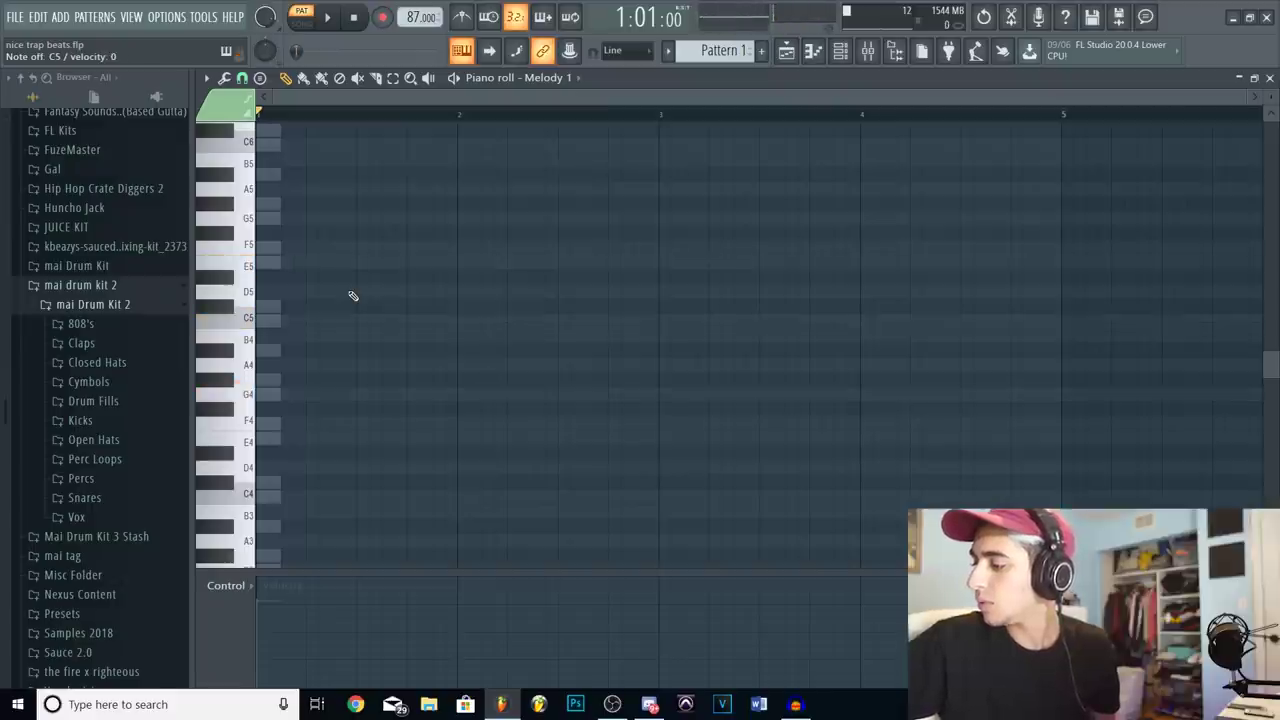
Play the full chord progression through, from G#4–C5–F5 to A#4–C#5–F5 and G4–C5–E5, returning to the opening chord.
key(h)
key(q)
key(r)
key(j)
key(2)
key(r)
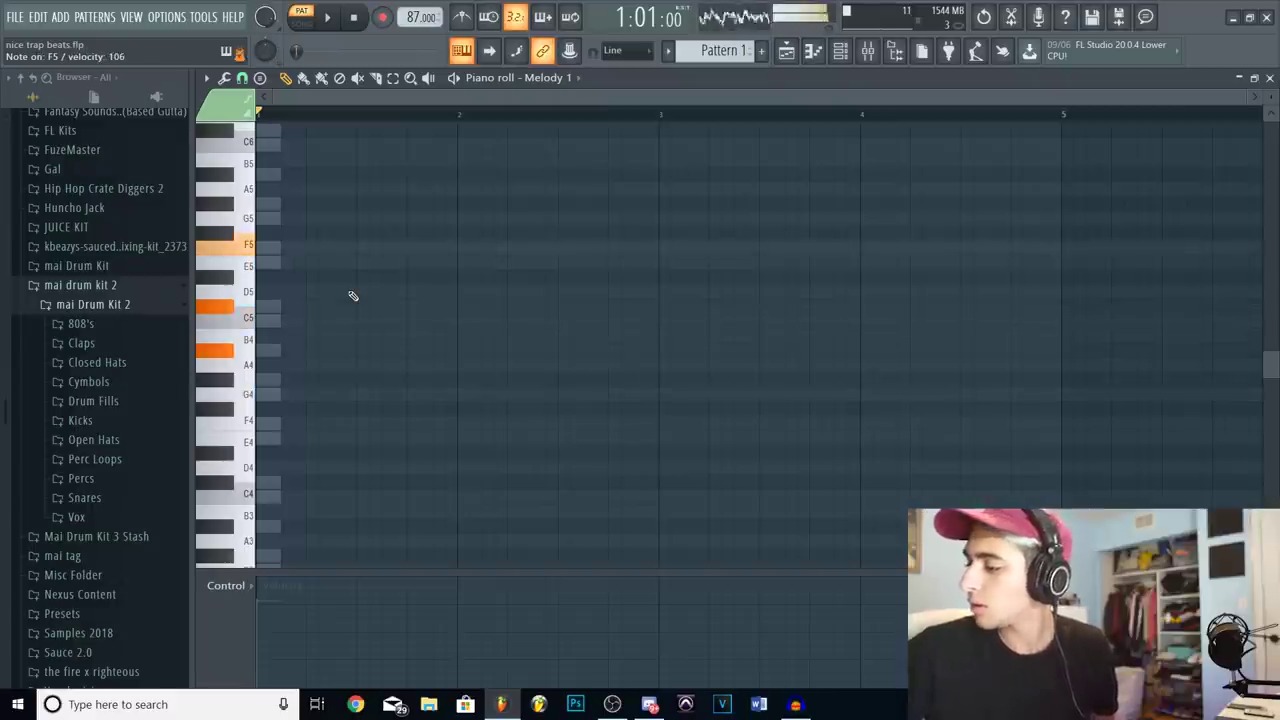
key(b)
key(3)
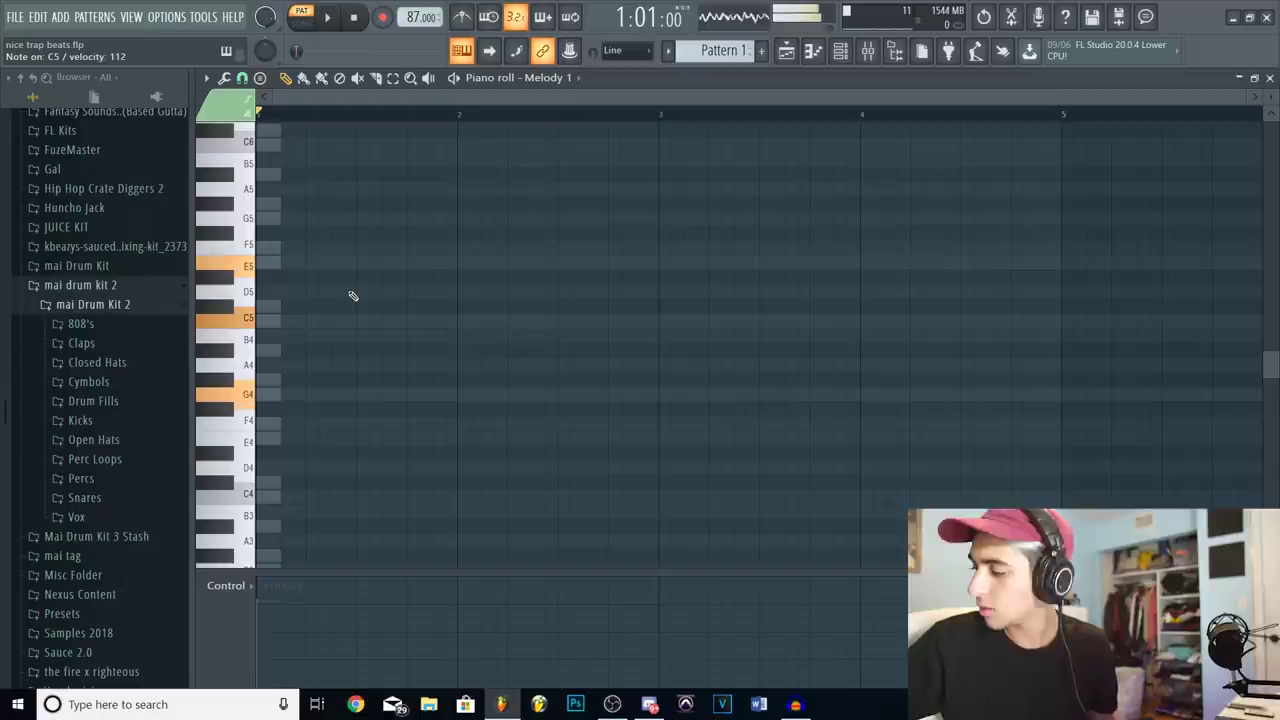
key(h)
key(q)
key(r)
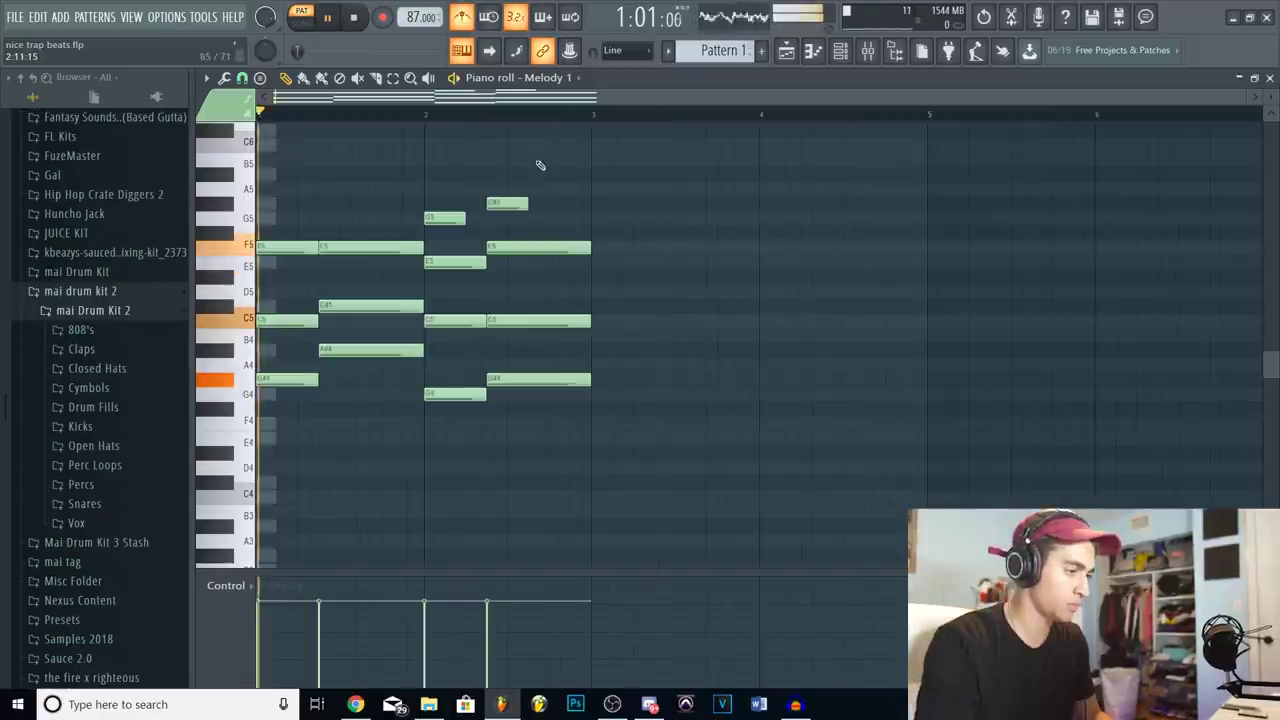
Play back the two-bar Melody 1 chord progression several times while trying out higher melody notes over it.
key(space)
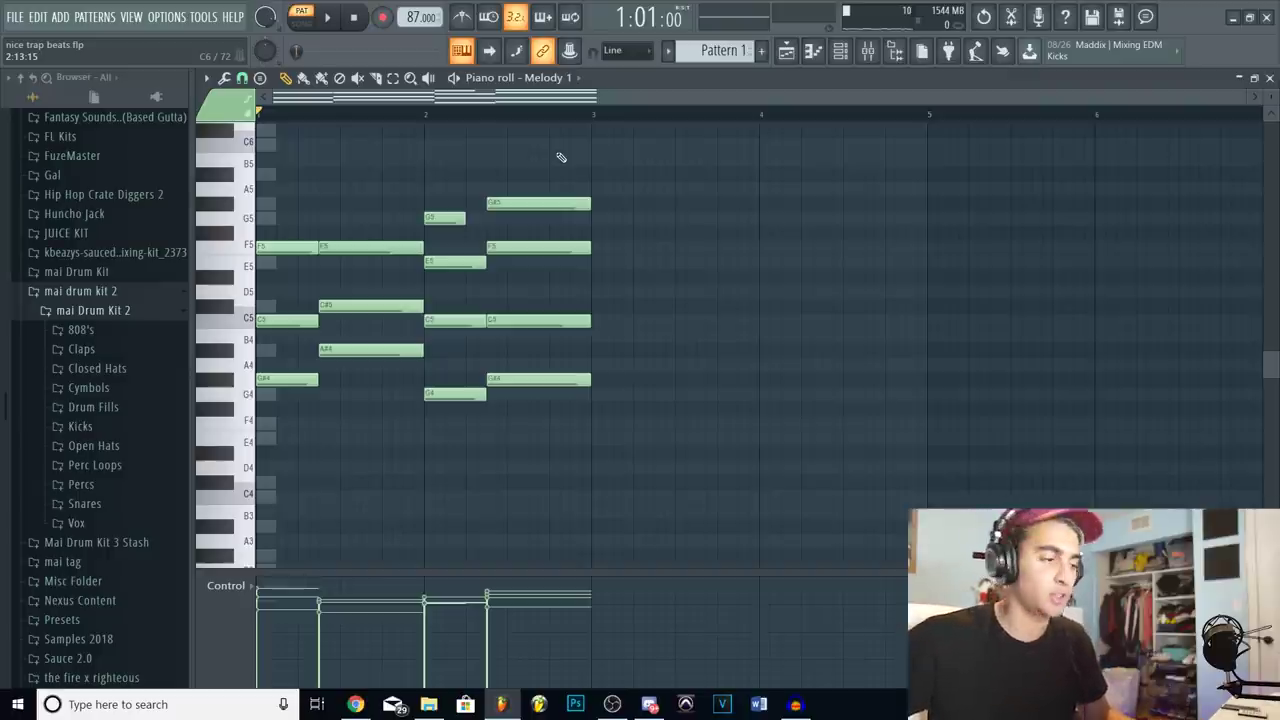
key(space)
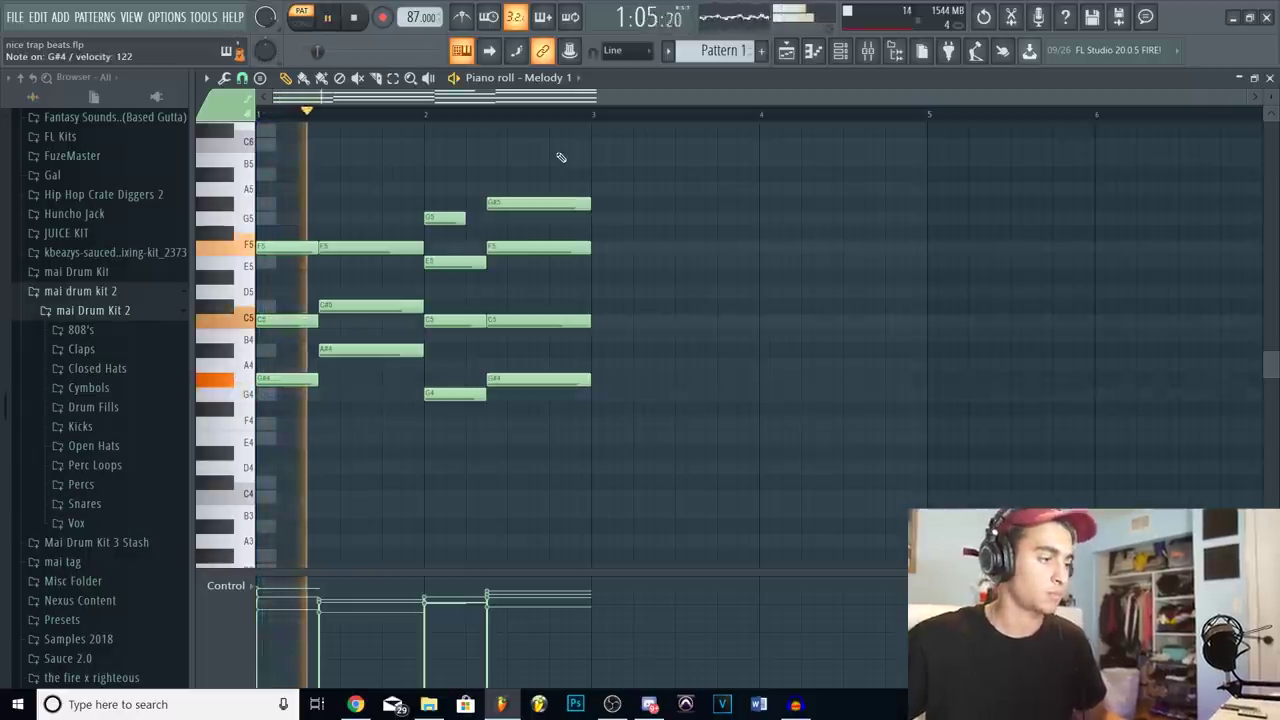
key(space)
key(space)
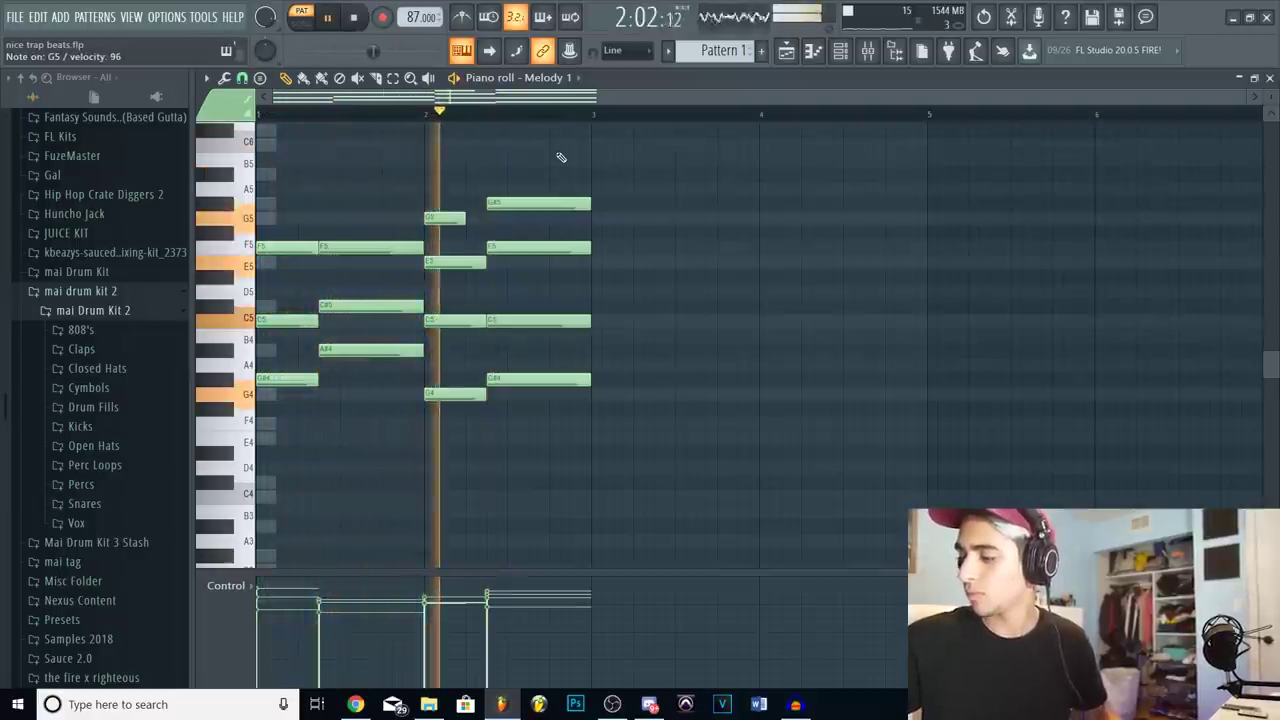
key(space)
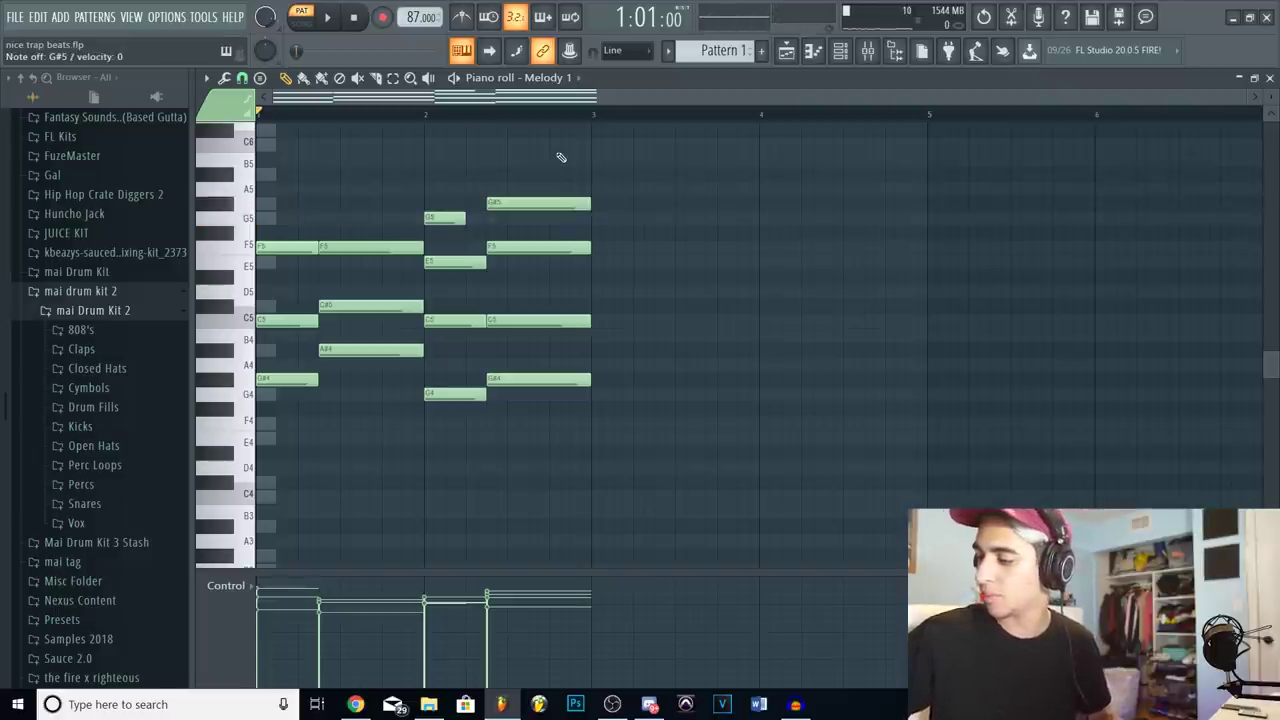
key(space)
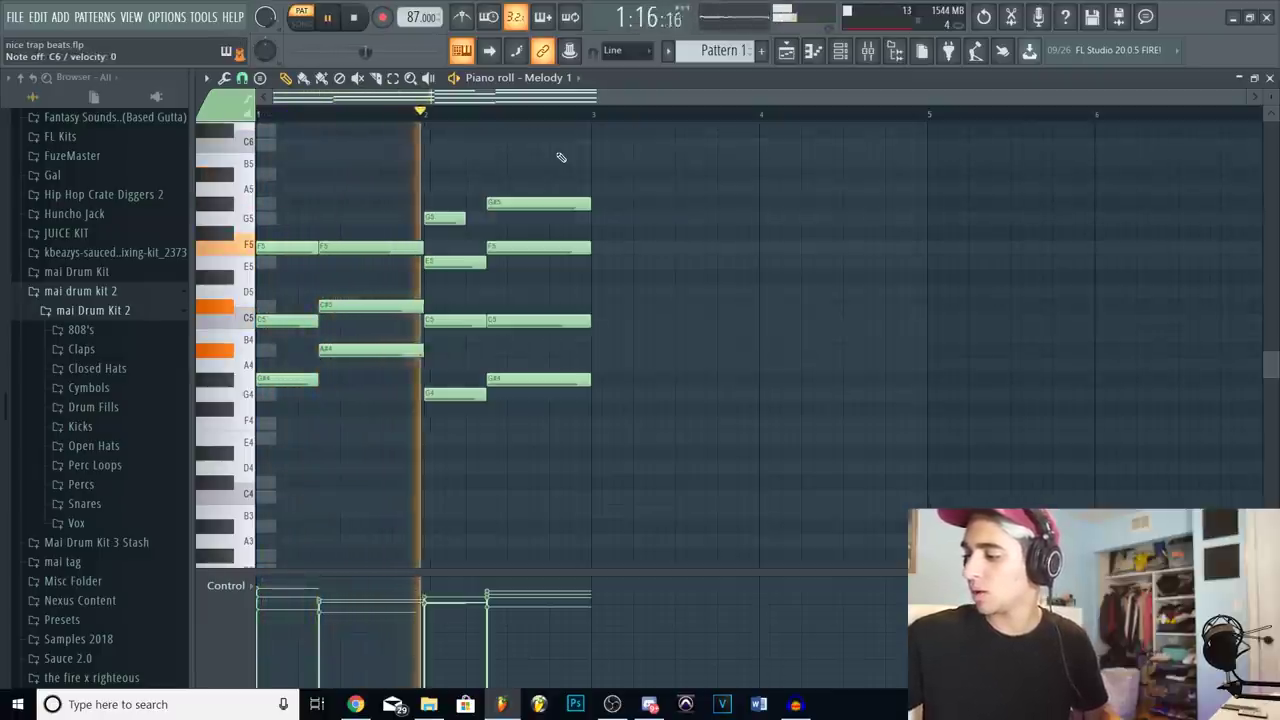
key(space)
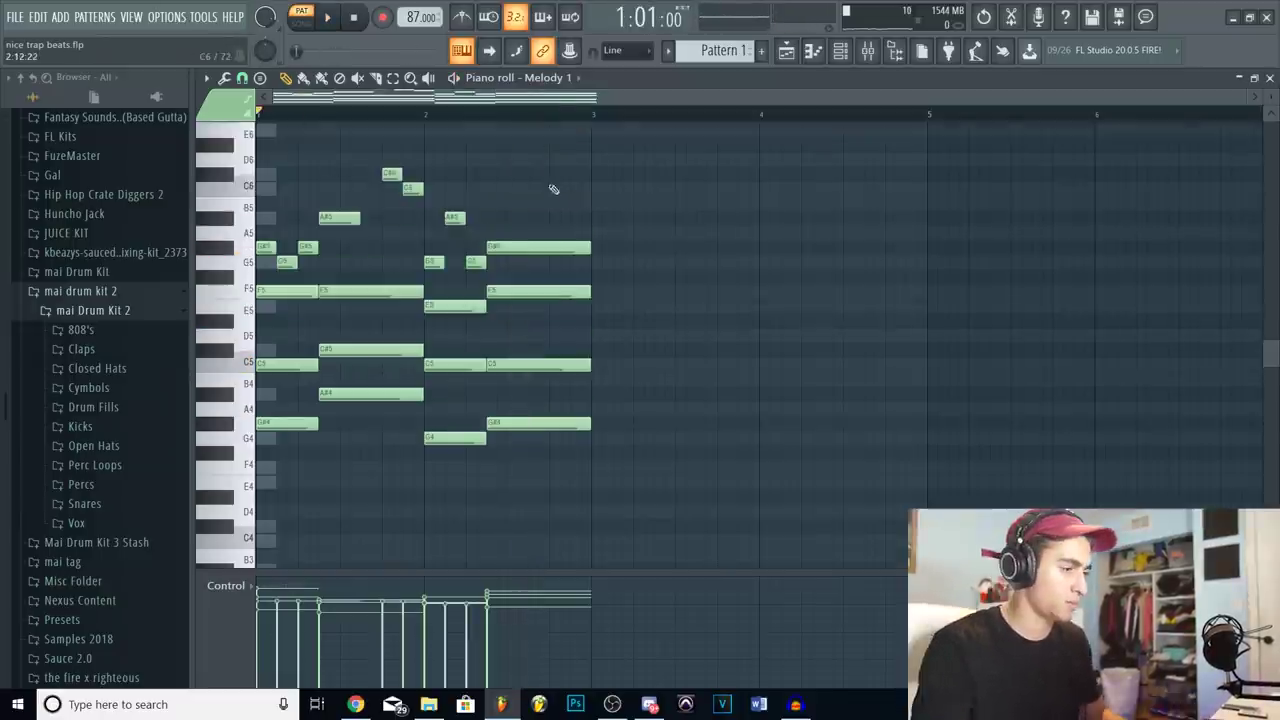
Shorten the long G#5 note in bar 2 to the length of the neighbouring short melody notes and listen to the pattern.
key(space)
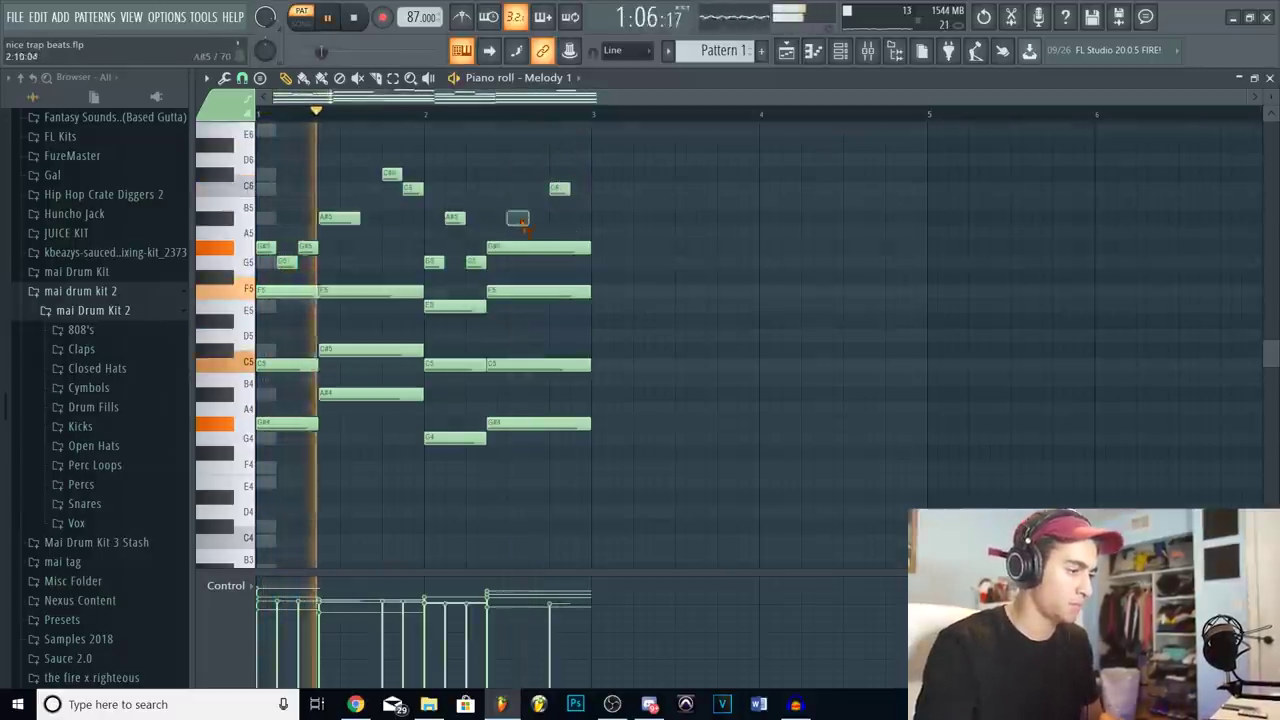
drag(590, 247, 507, 252)
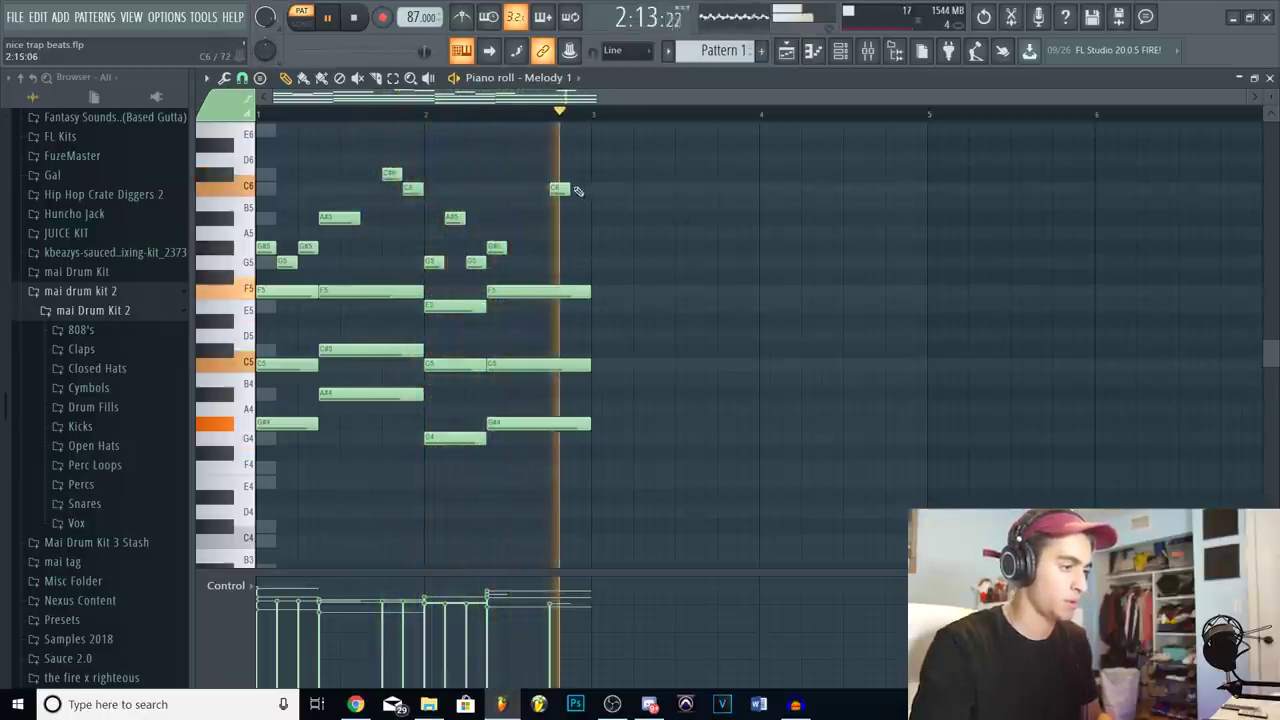
key(space)
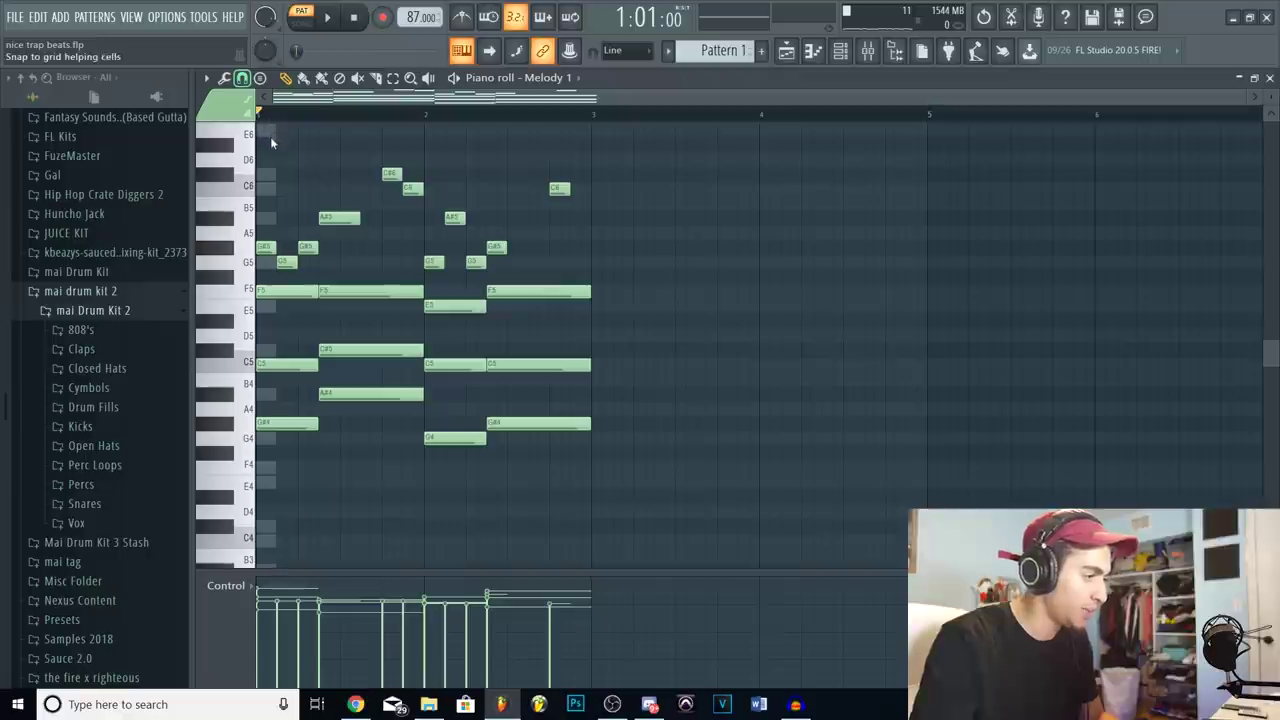
Audition the opening melody notes G5, G#5 and A#5, and play back the two-bar Melody 1 pattern.
click(282, 264)
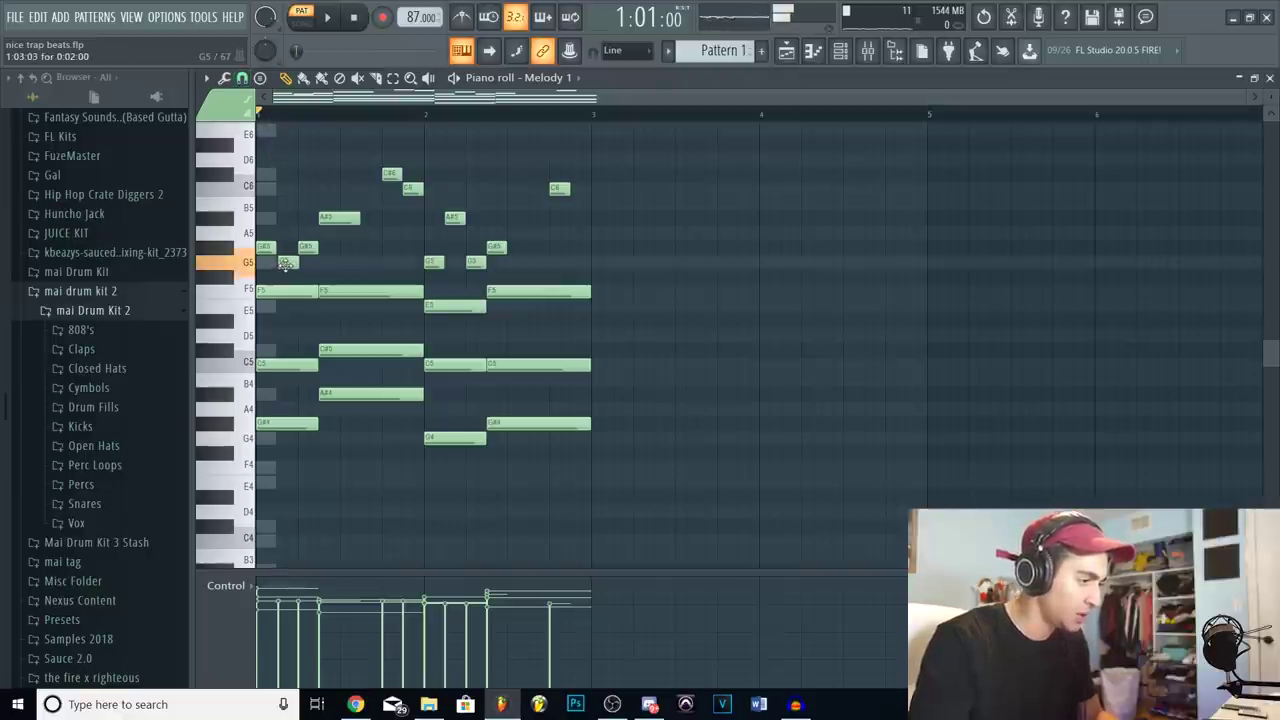
click(286, 262)
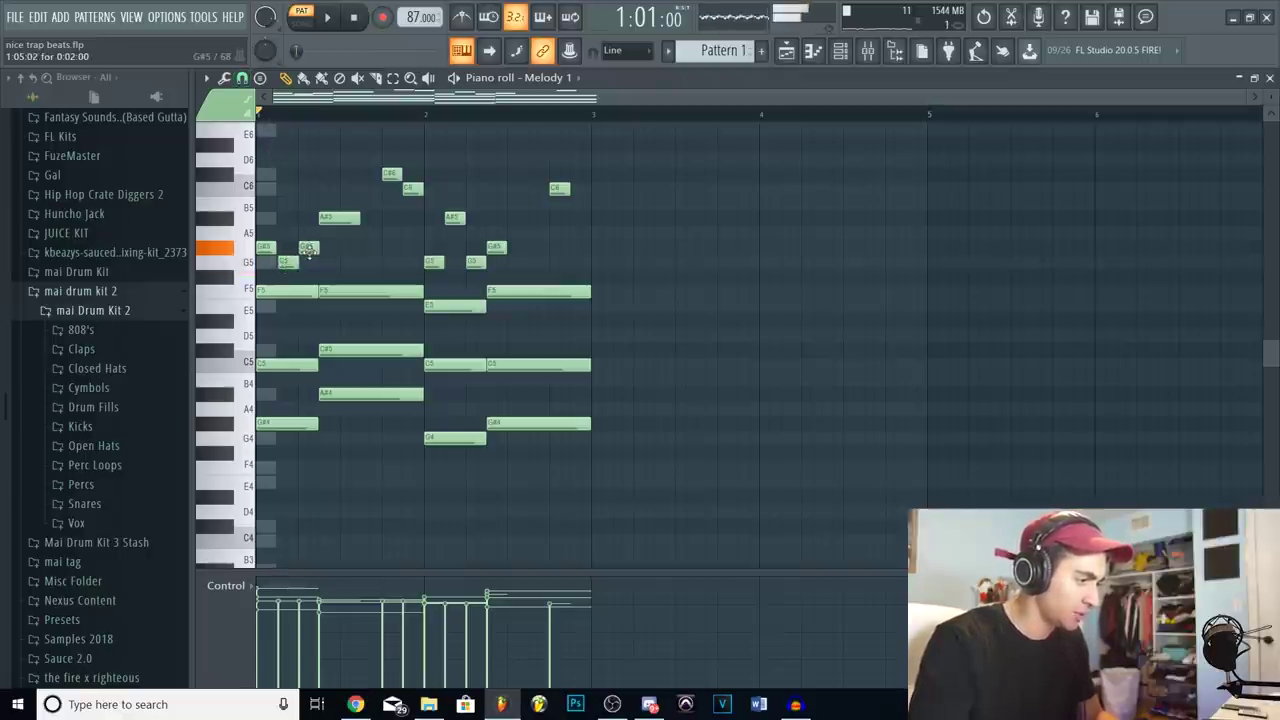
click(344, 218)
key(space)
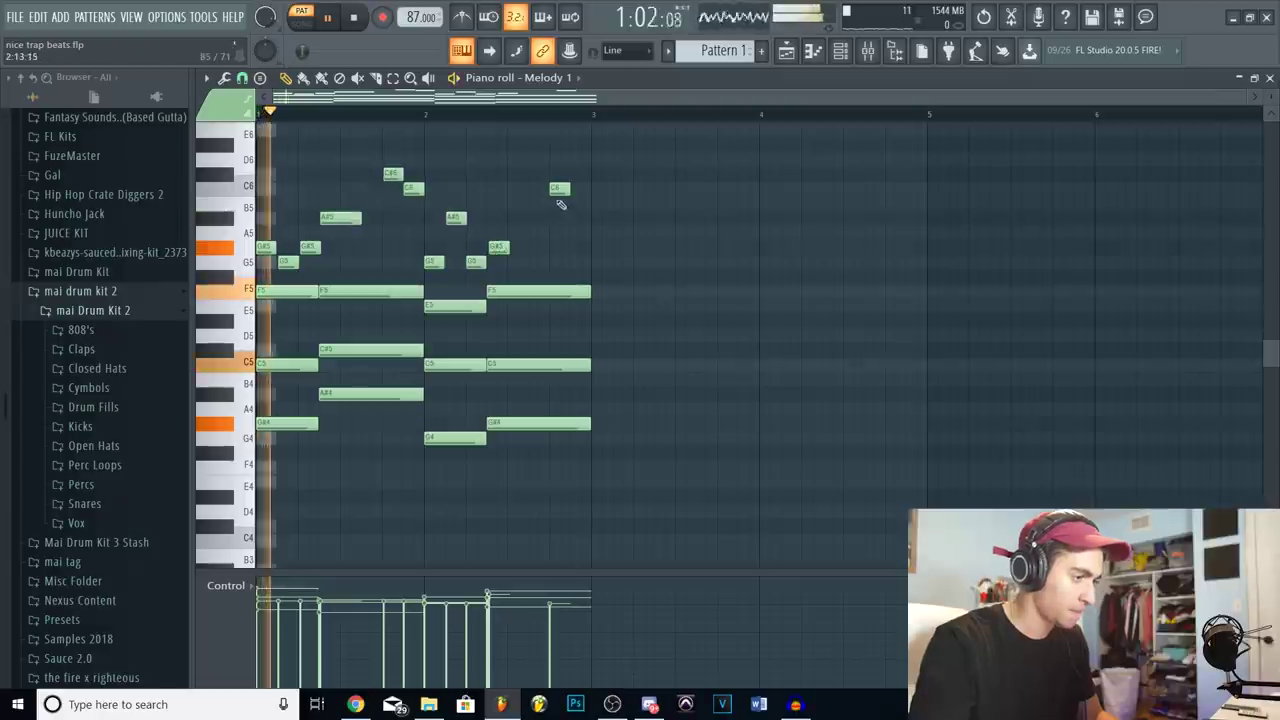
key(space)
key(space)
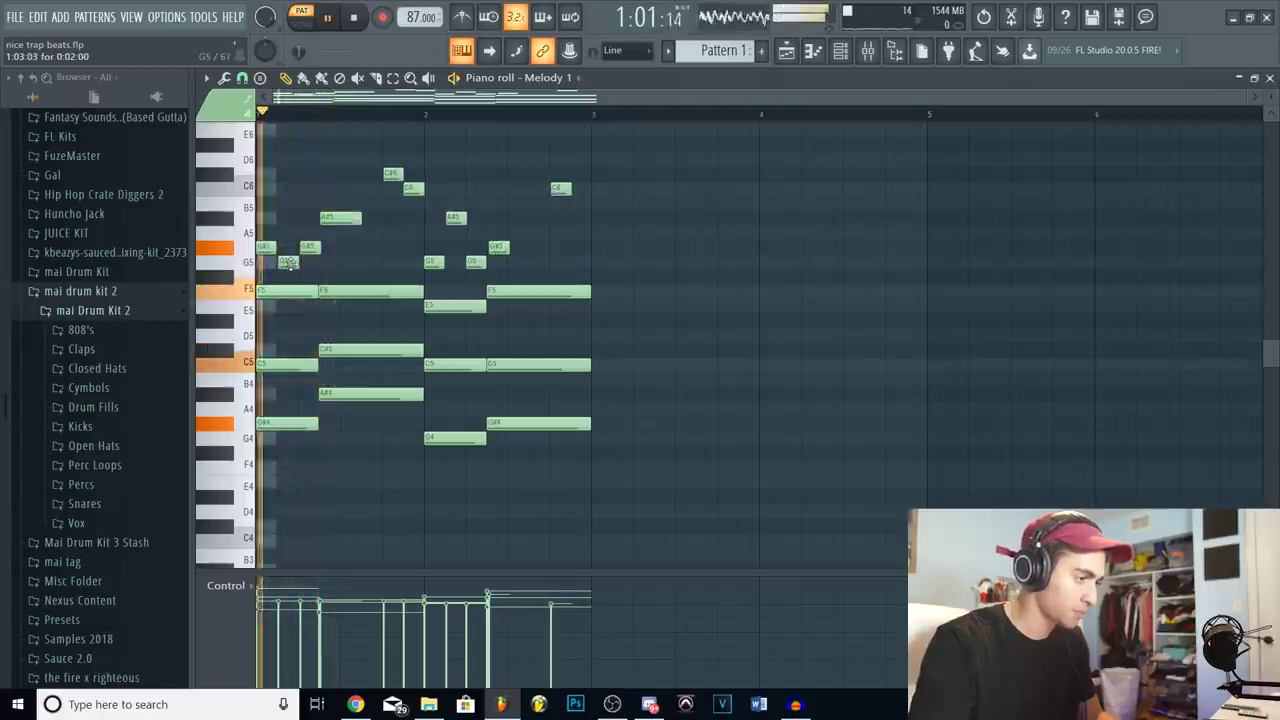
key(space)
key(space)
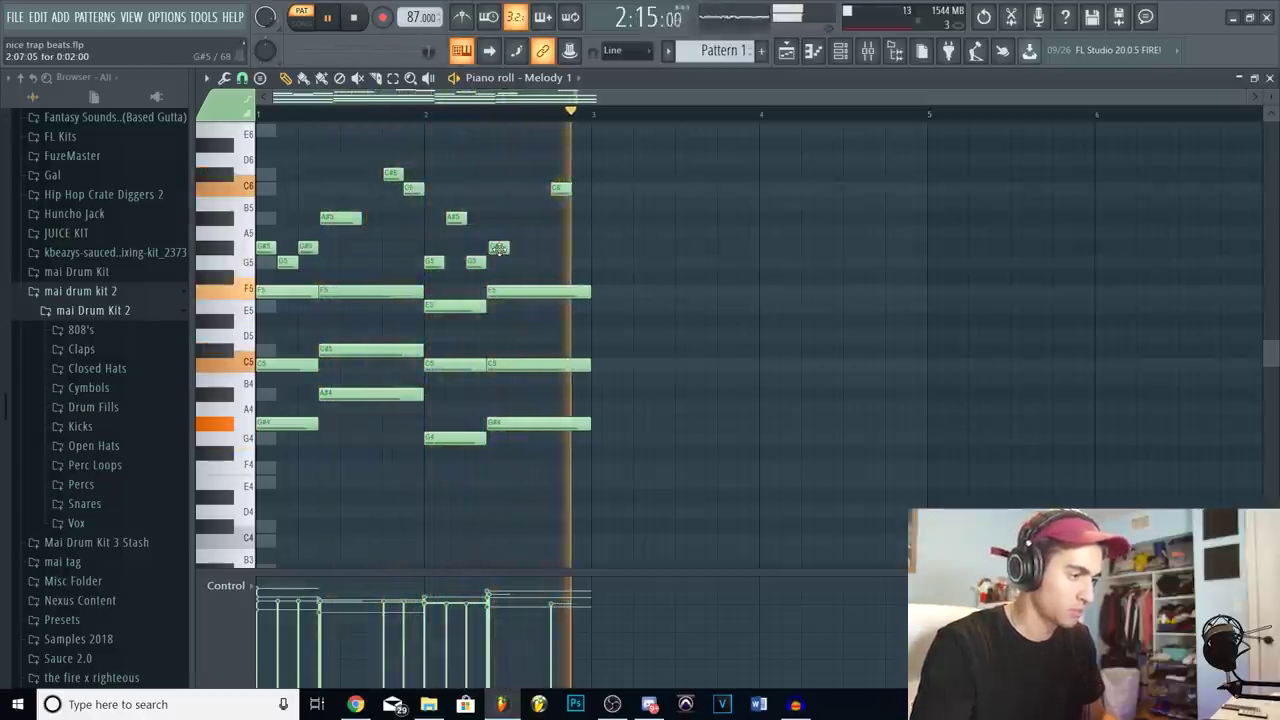
key(space)
Write a sparse two-bar lead in the Melody 2 channel using G#5, A#5, C#6, C6, G5, G#5 and C6, and play it back.
key(F6)
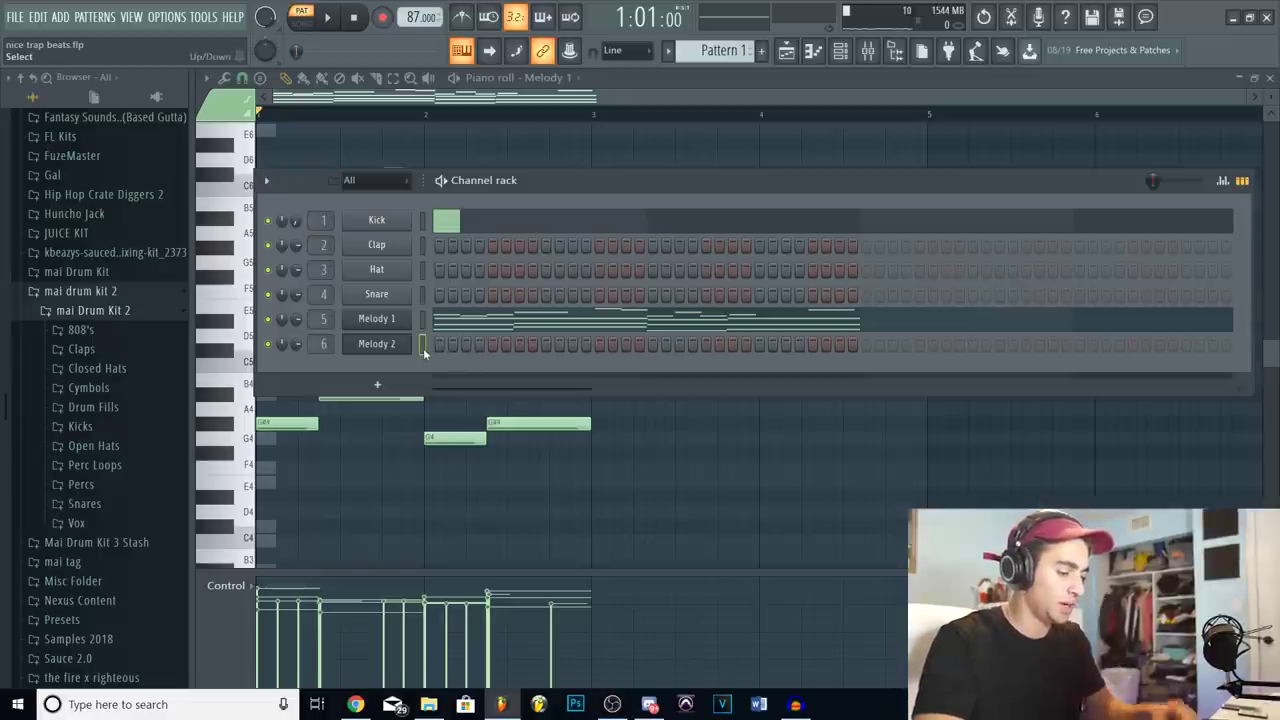
click(423, 346)
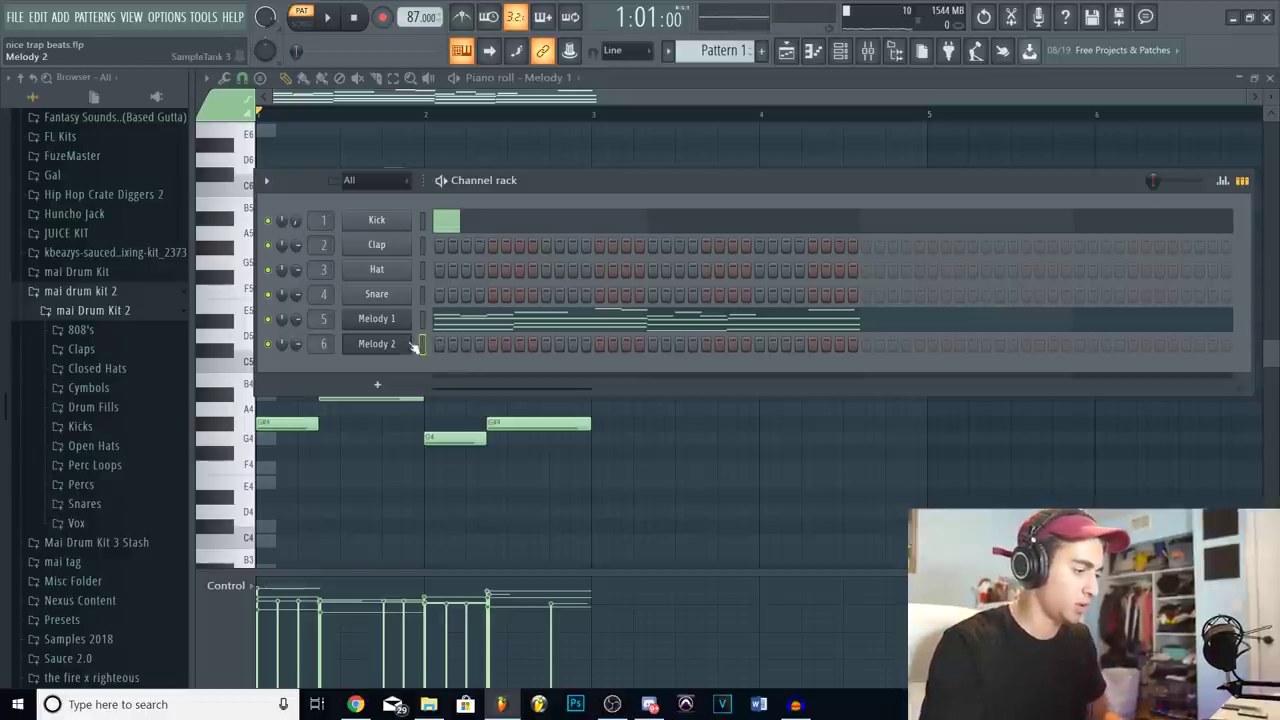
key(F7)
key(space)
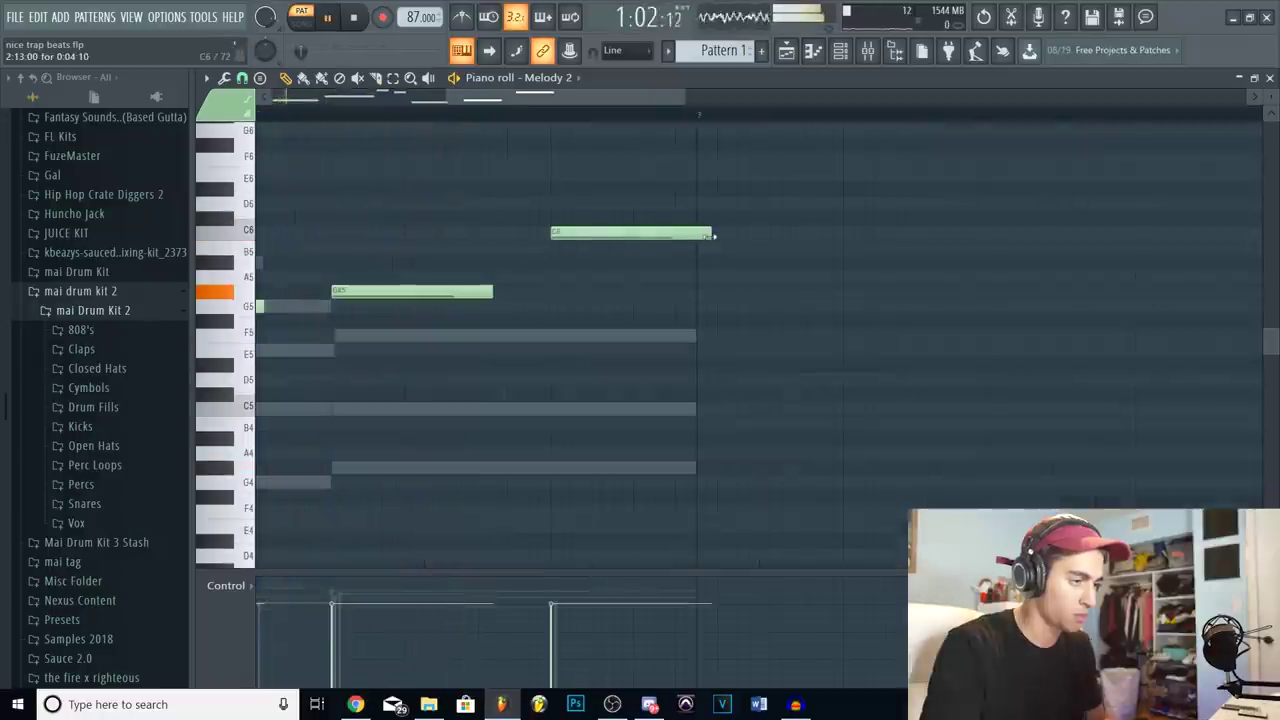
scroll(654, 115, down, 4)
click(533, 177)
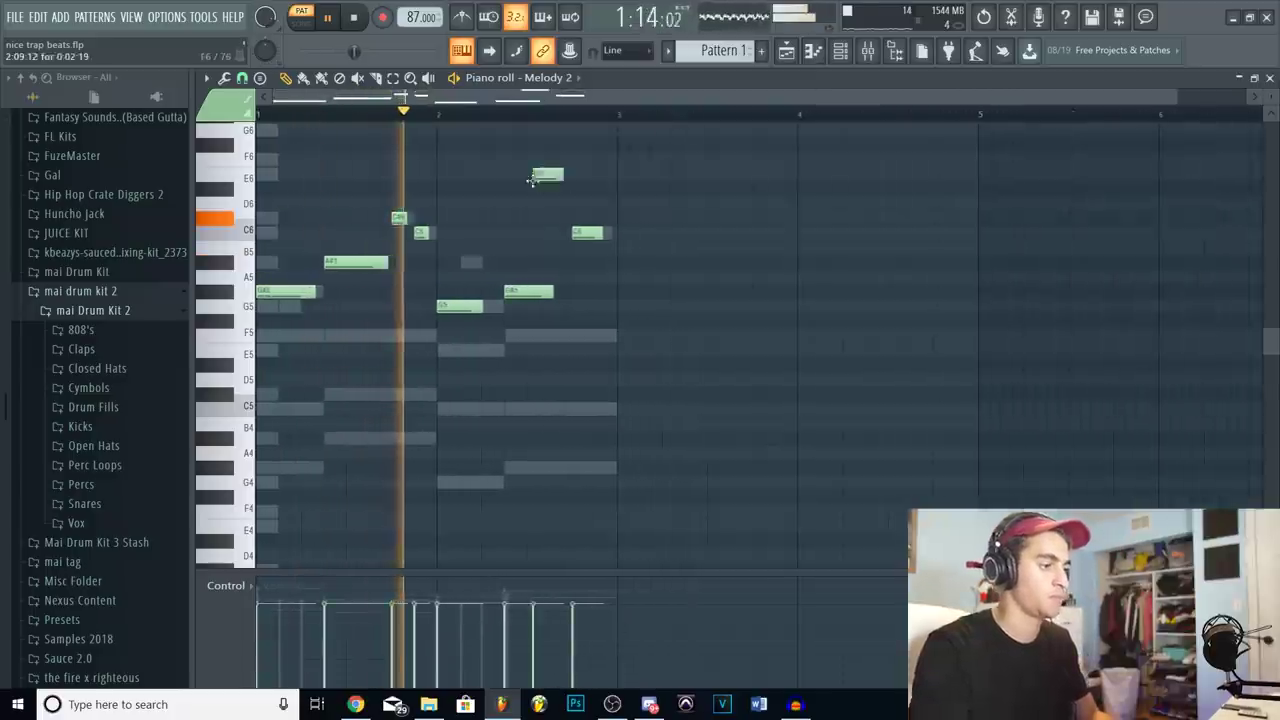
right_click(535, 177)
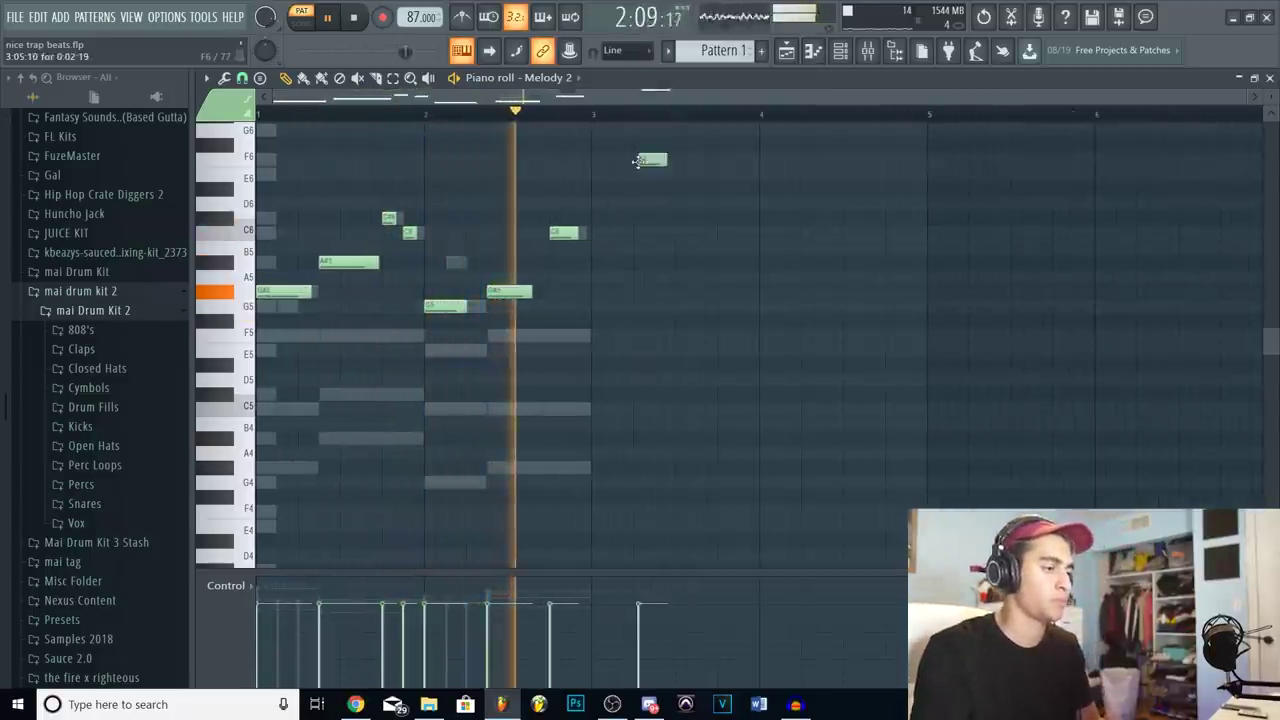
click(360, 20)
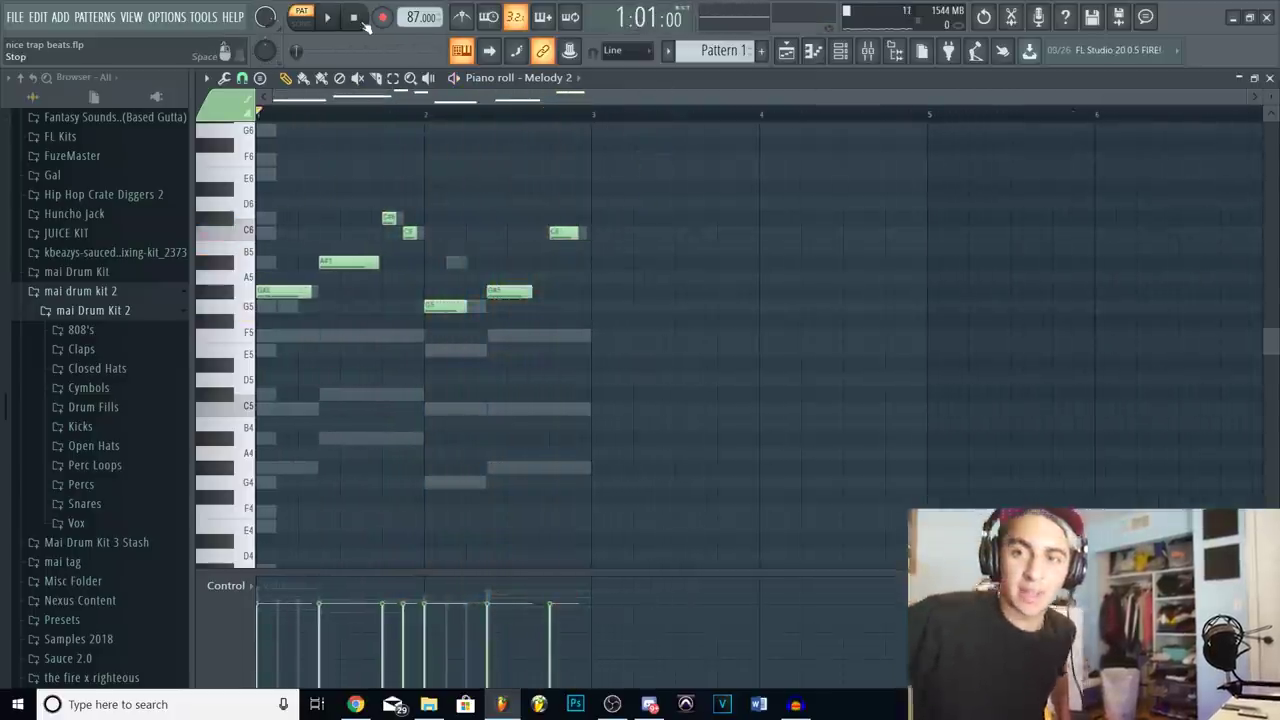
Insert FabFilter Pro-Q 2 with the Band Pass Narrow preset on the Melody 1 mixer track.
click(840, 55)
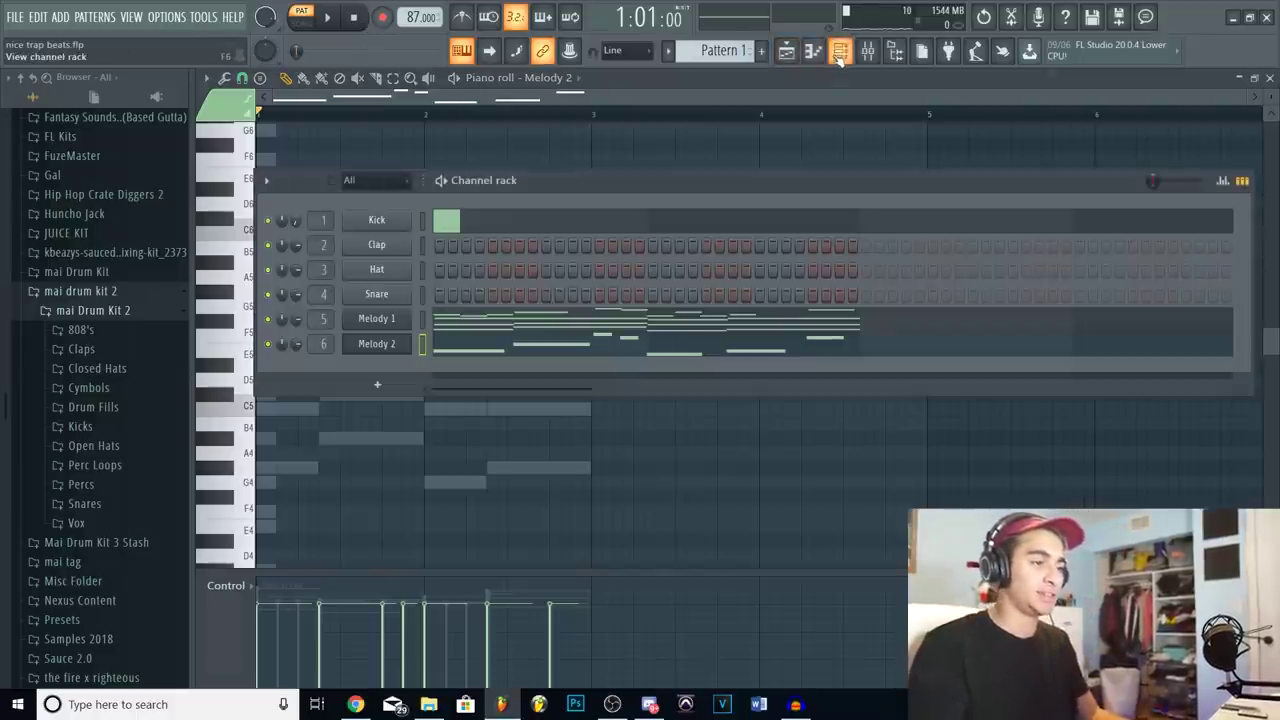
click(422, 320)
click(868, 51)
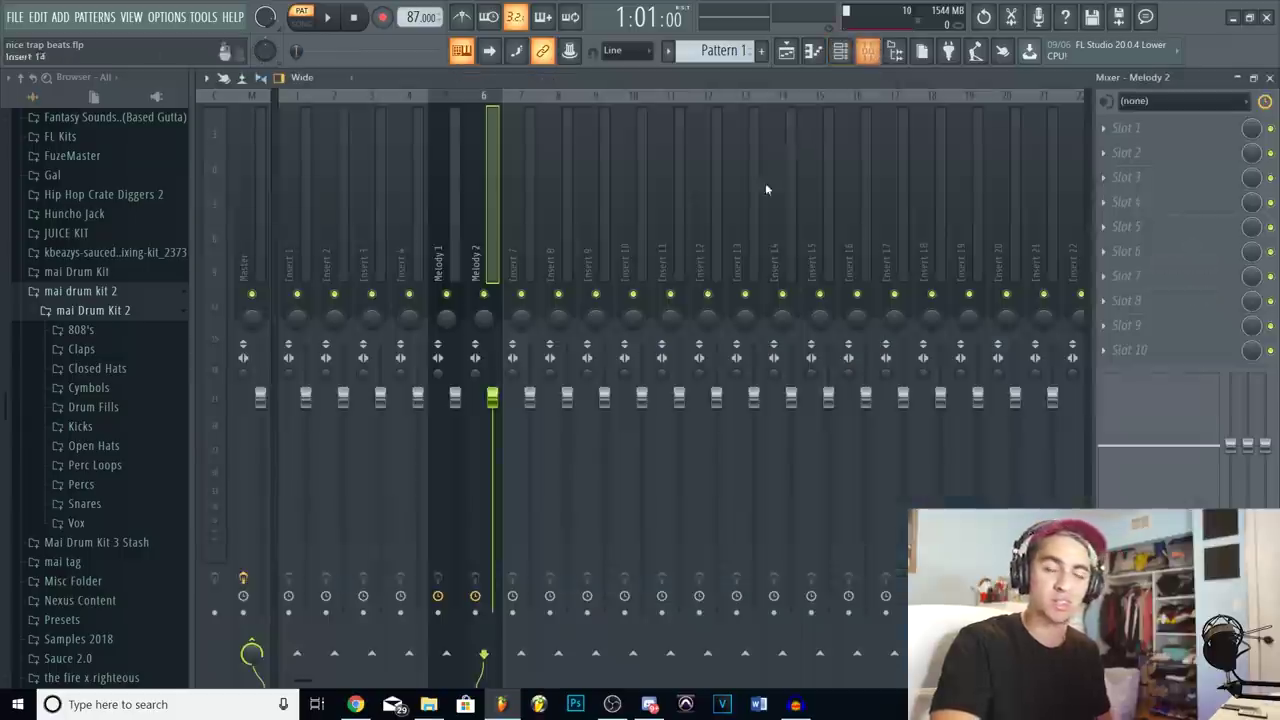
click(455, 213)
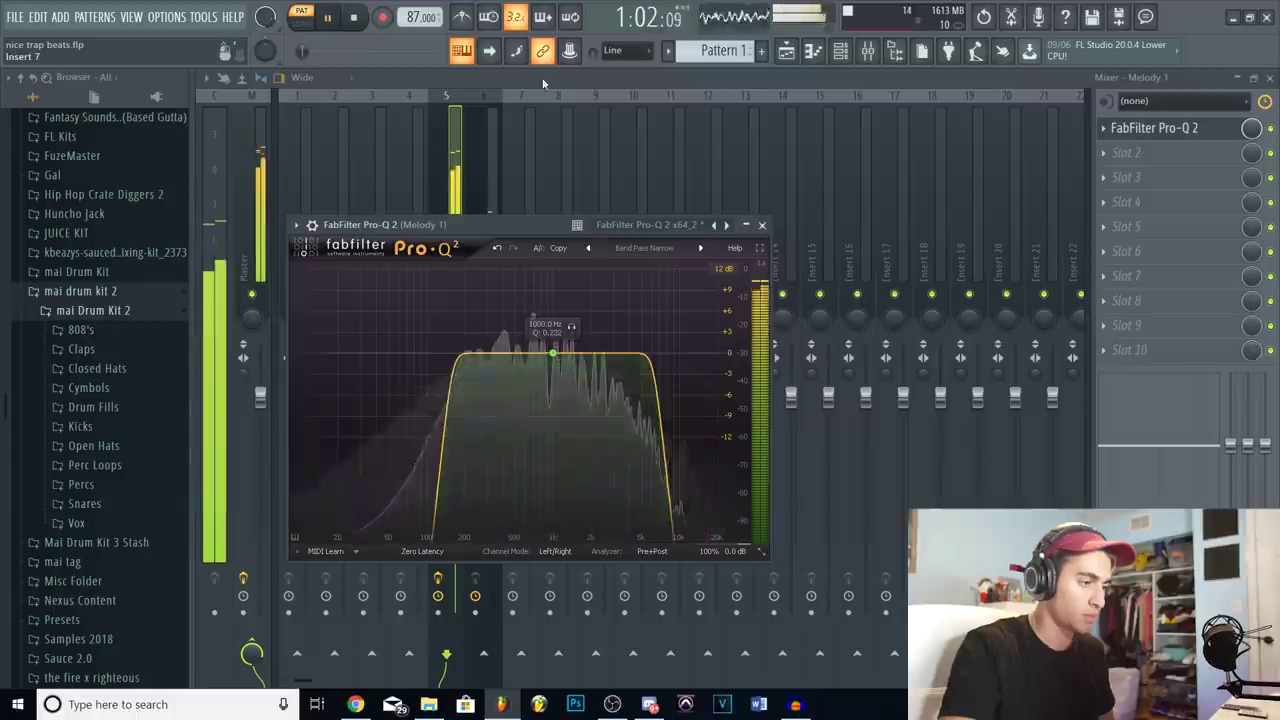
key(Escape)
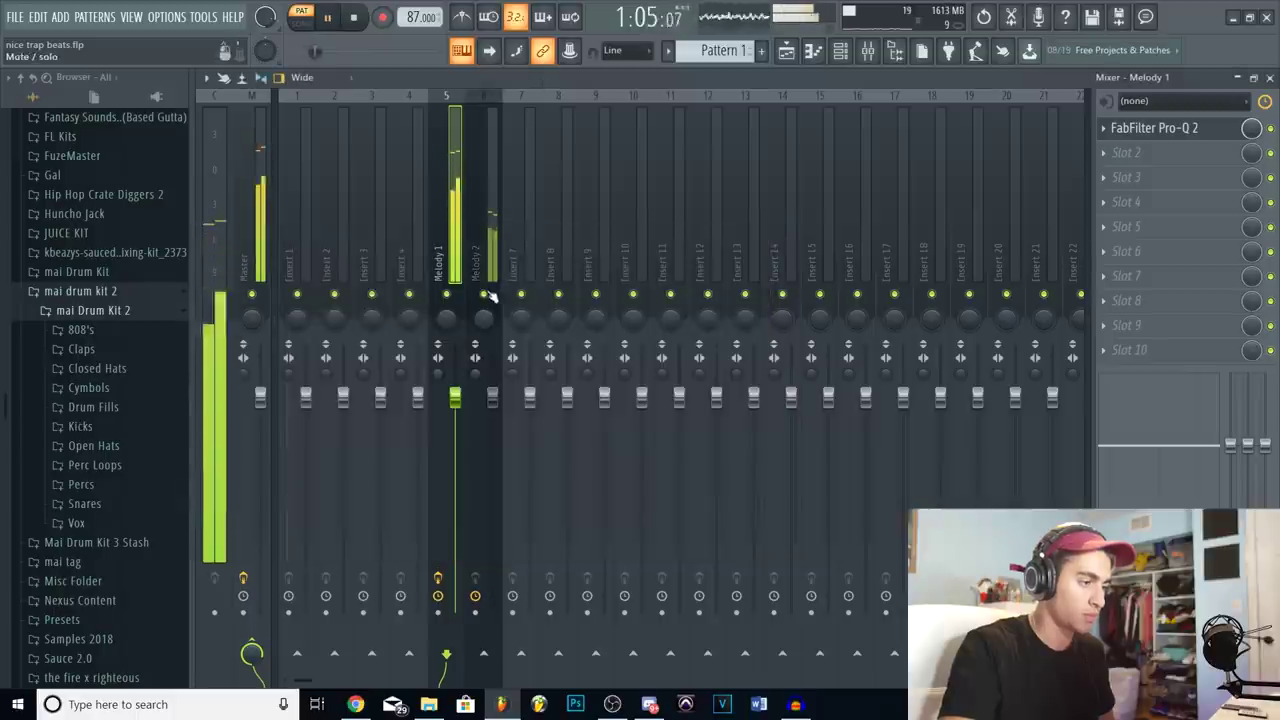
Move the Melody 1 band-pass filter to about 1355 Hz with Q 0.185, and lower the track's fader slightly.
click(1154, 127)
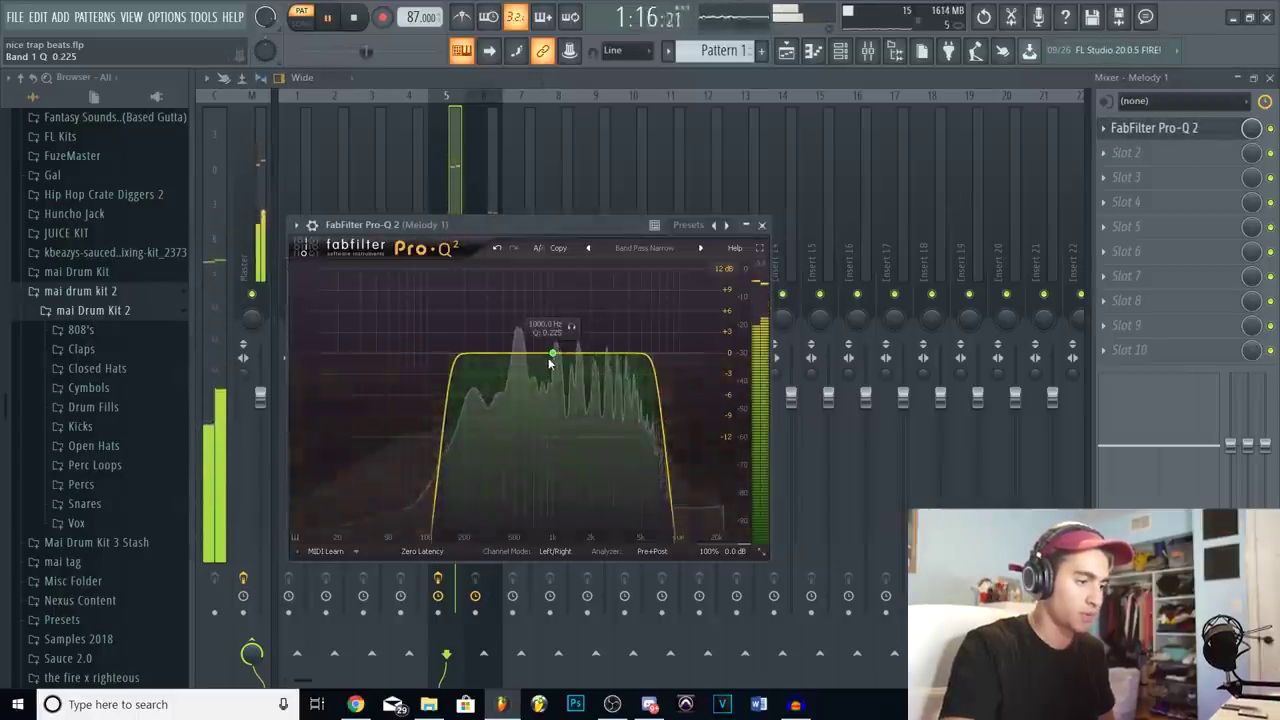
scroll(551, 356, up, 2)
drag(552, 354, 569, 353)
scroll(579, 355, down, 4)
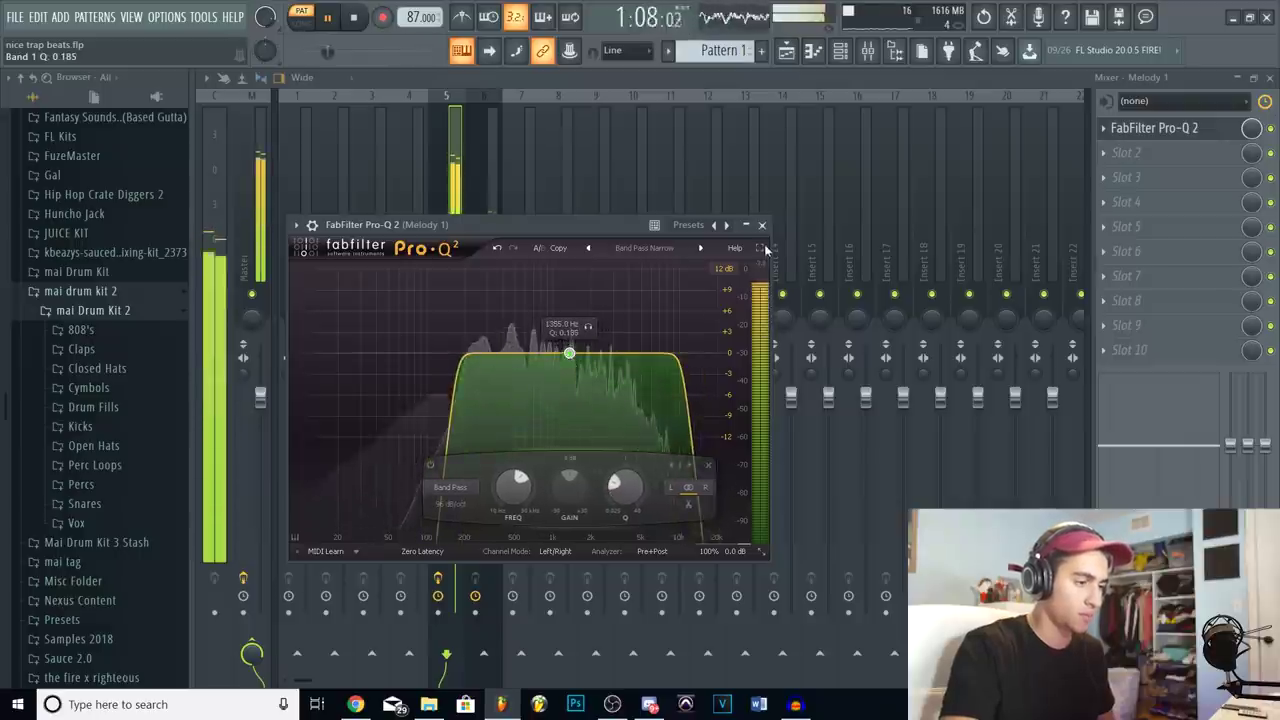
click(762, 224)
drag(458, 398, 458, 420)
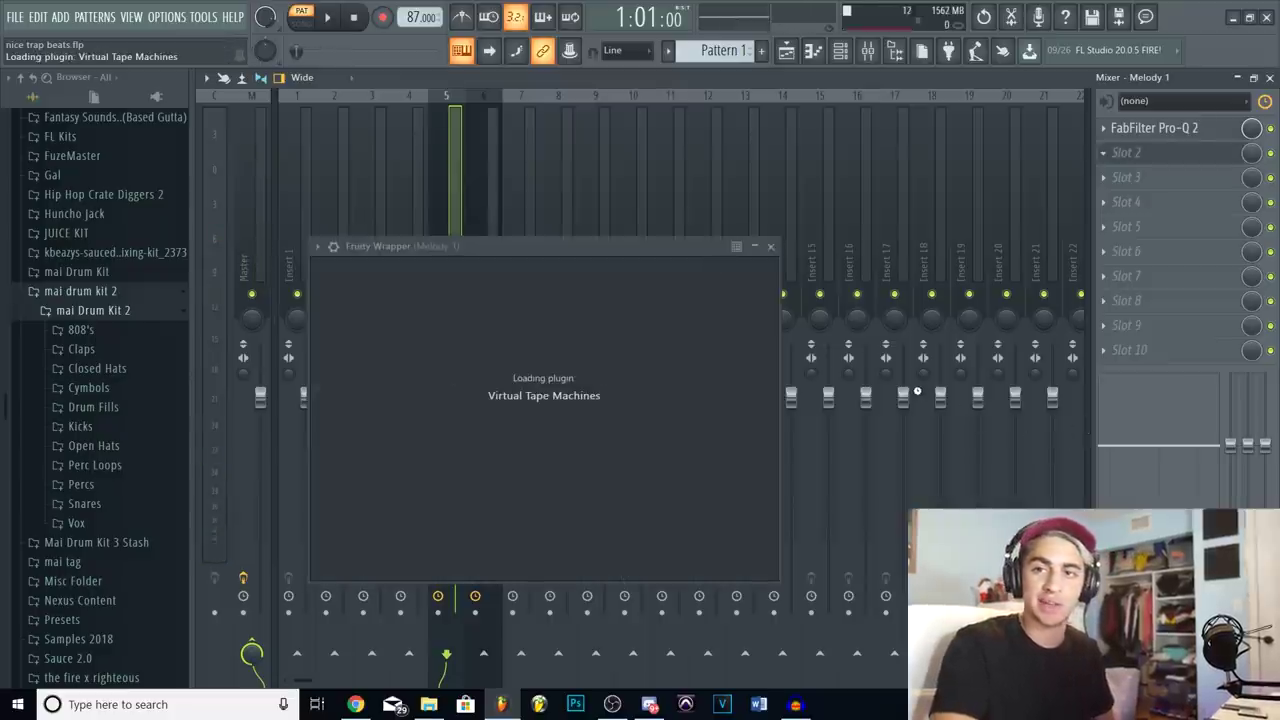
Add Virtual Tape Machines after the EQ on Melody 1, with input at -7.70 dB and output at +7.70 dB.
drag(790, 388, 768, 355)
key(space)
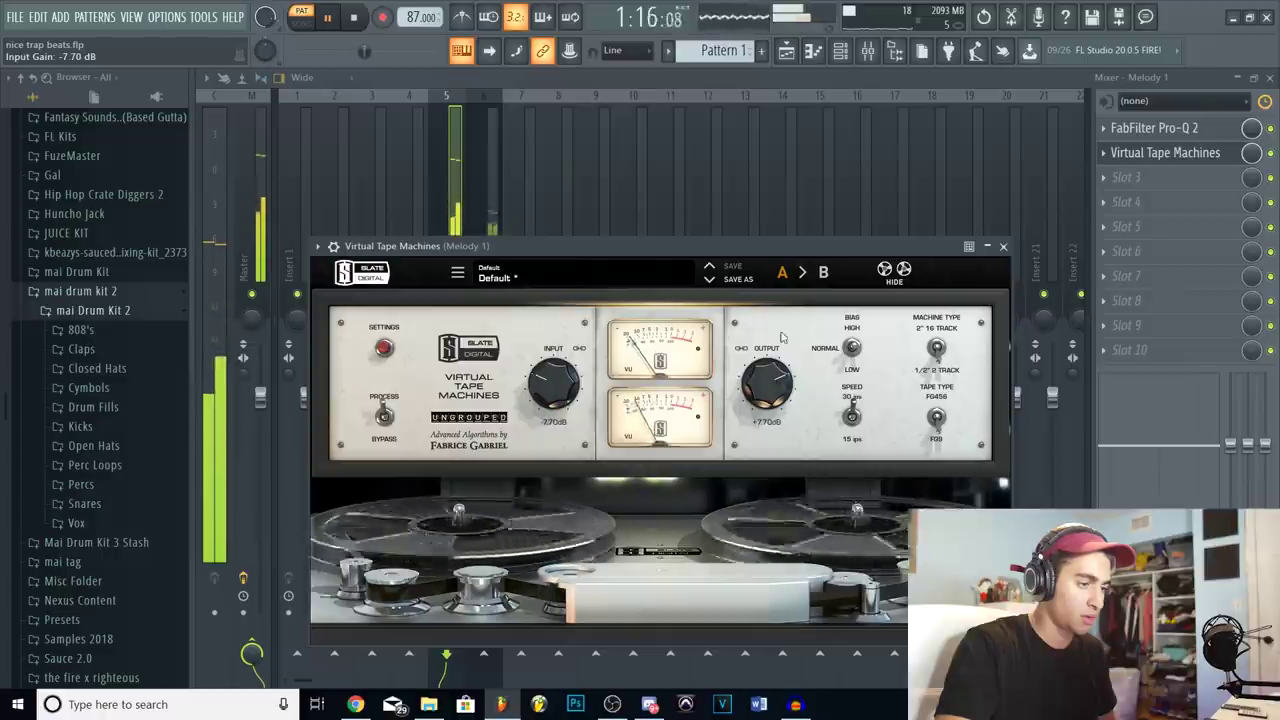
click(1004, 247)
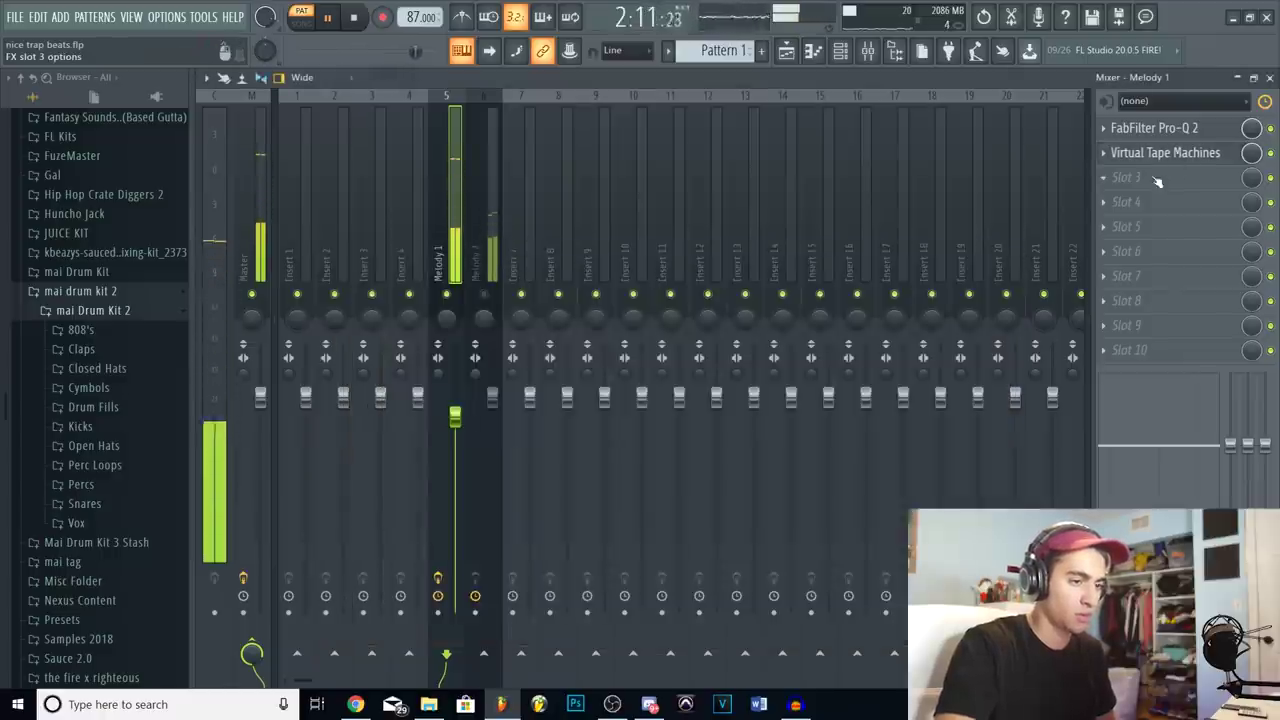
key(space)
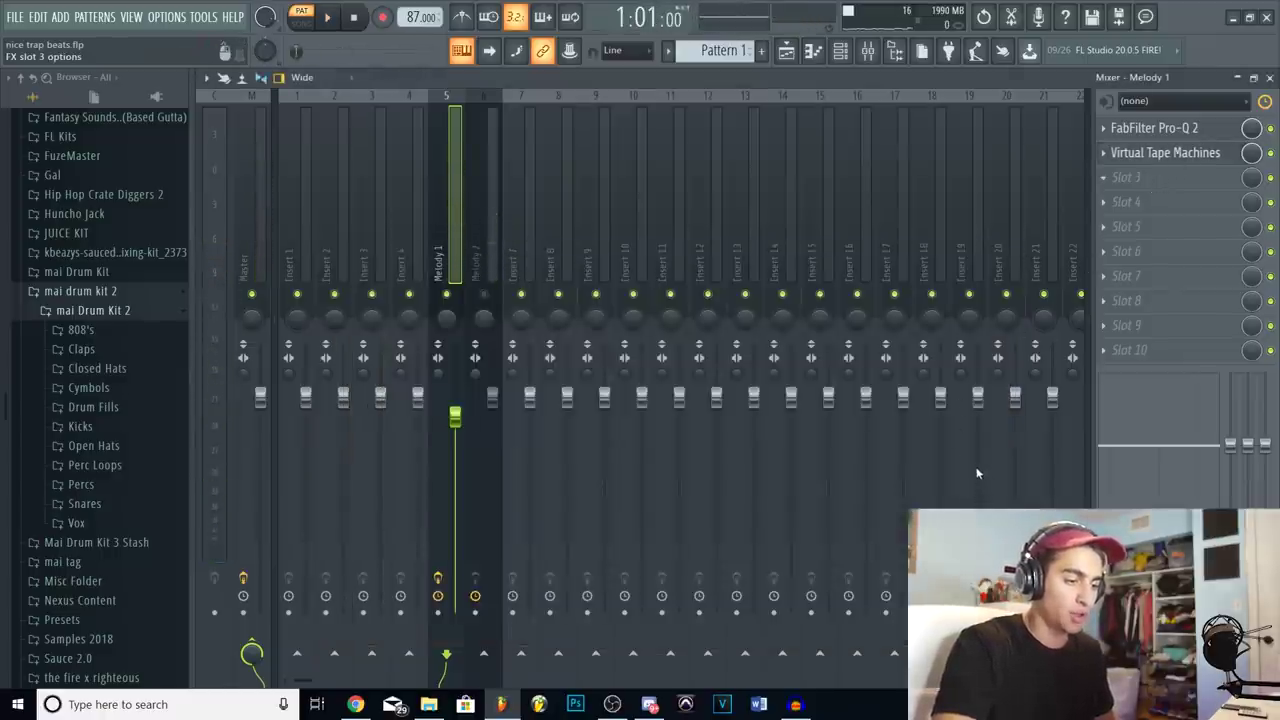
Add VerbSuite Classics with the Mellow Key Hall preset to Melody 1, and reduce its mix level in the effect slot.
key(space)
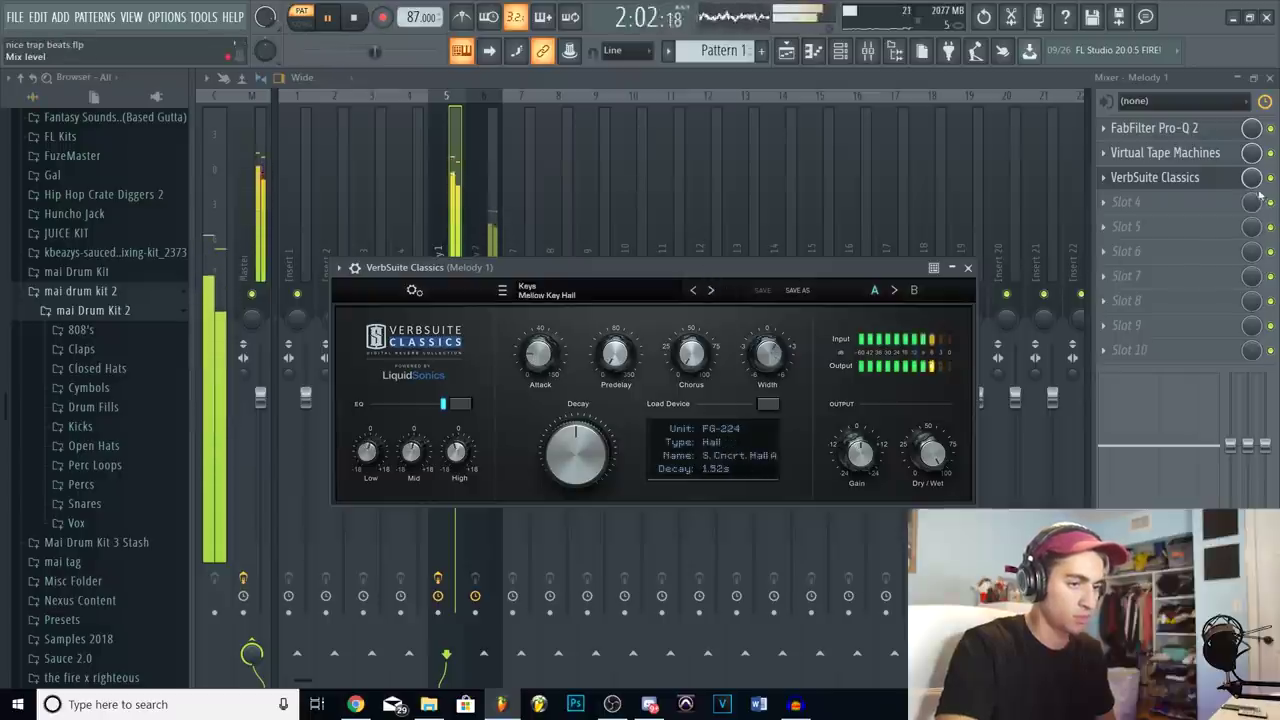
click(968, 267)
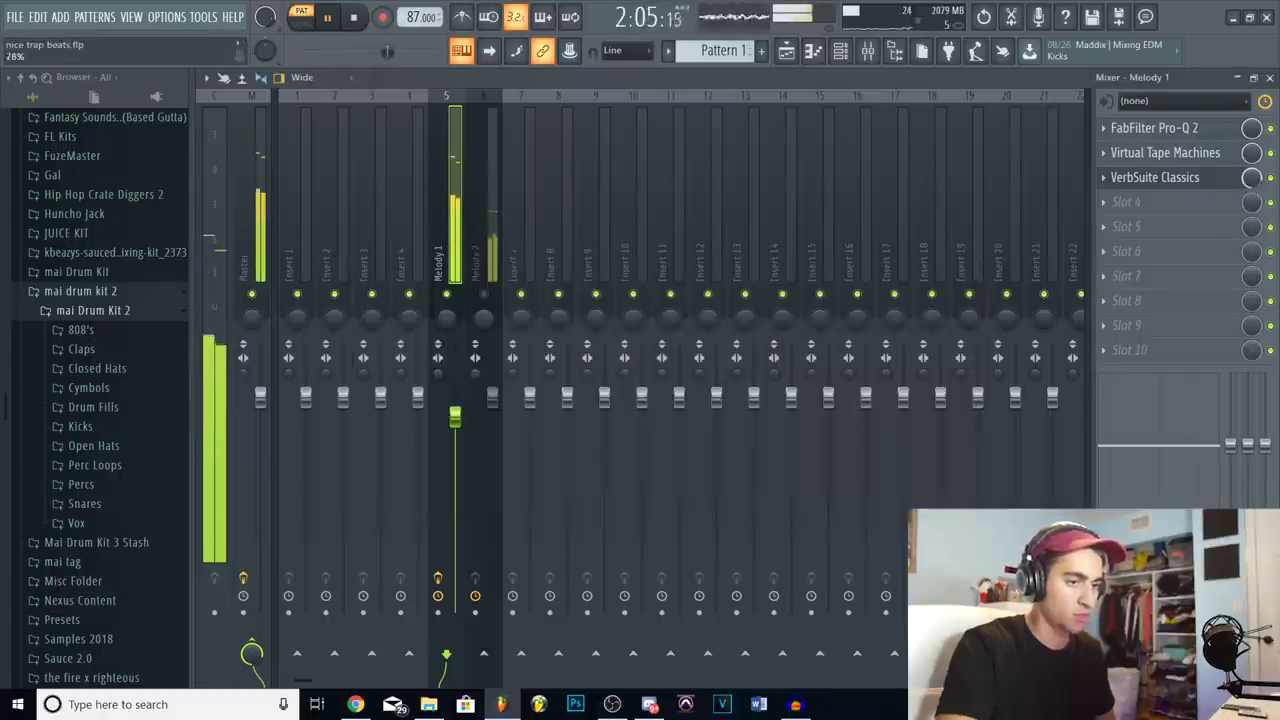
drag(1251, 181, 1251, 198)
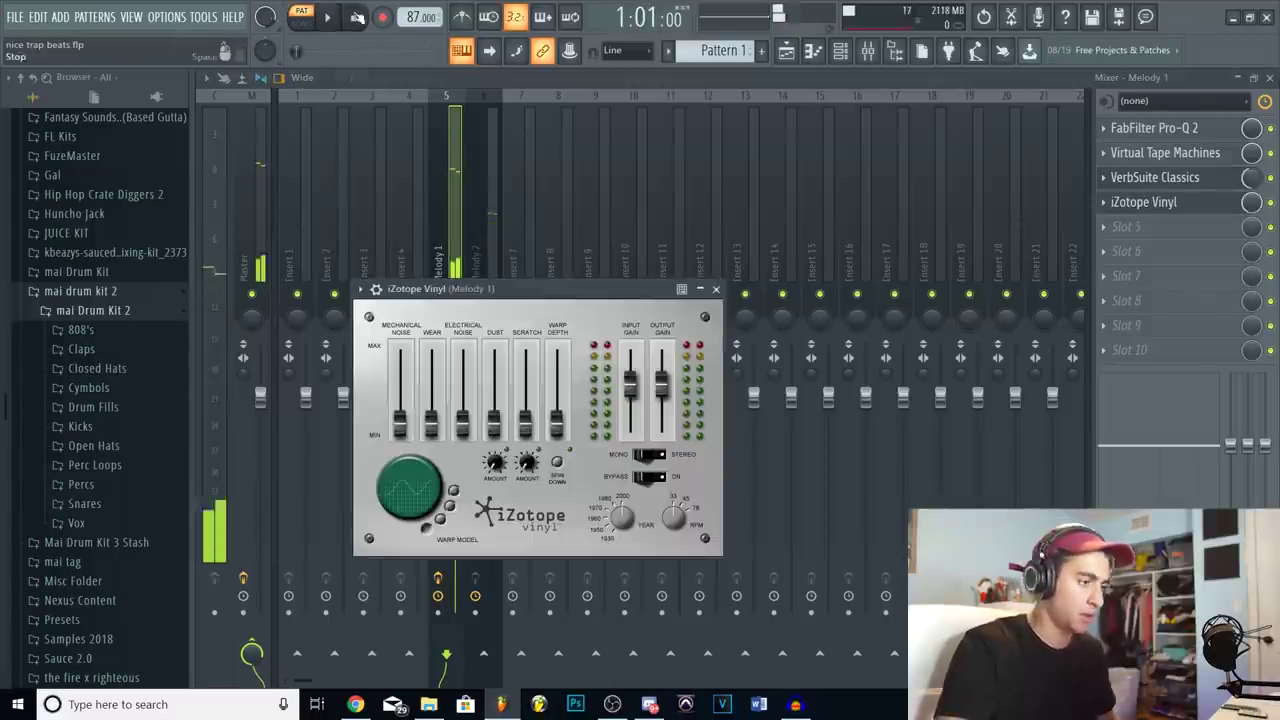
Add iZotope Vinyl with slightly raised warp depth to the Melody 1 effect chain, followed by Ghz Lossy 3.
drag(557, 422, 557, 405)
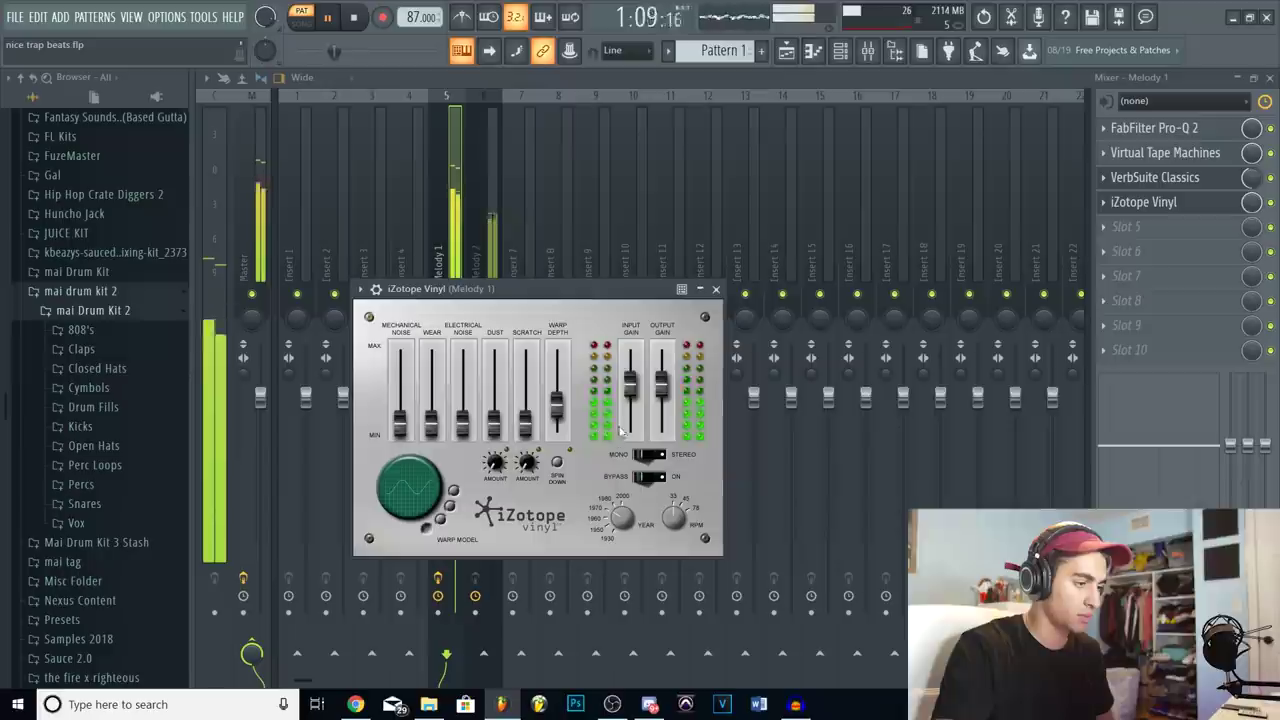
drag(633, 389, 634, 386)
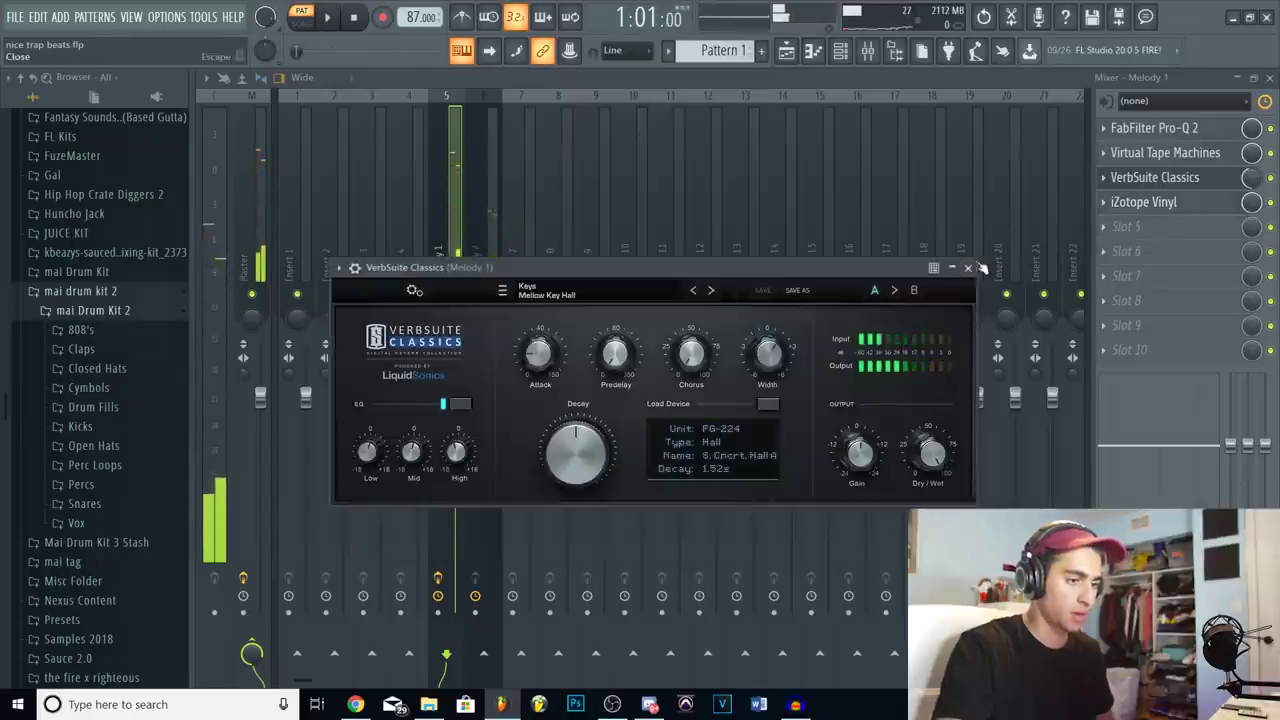
click(1155, 177)
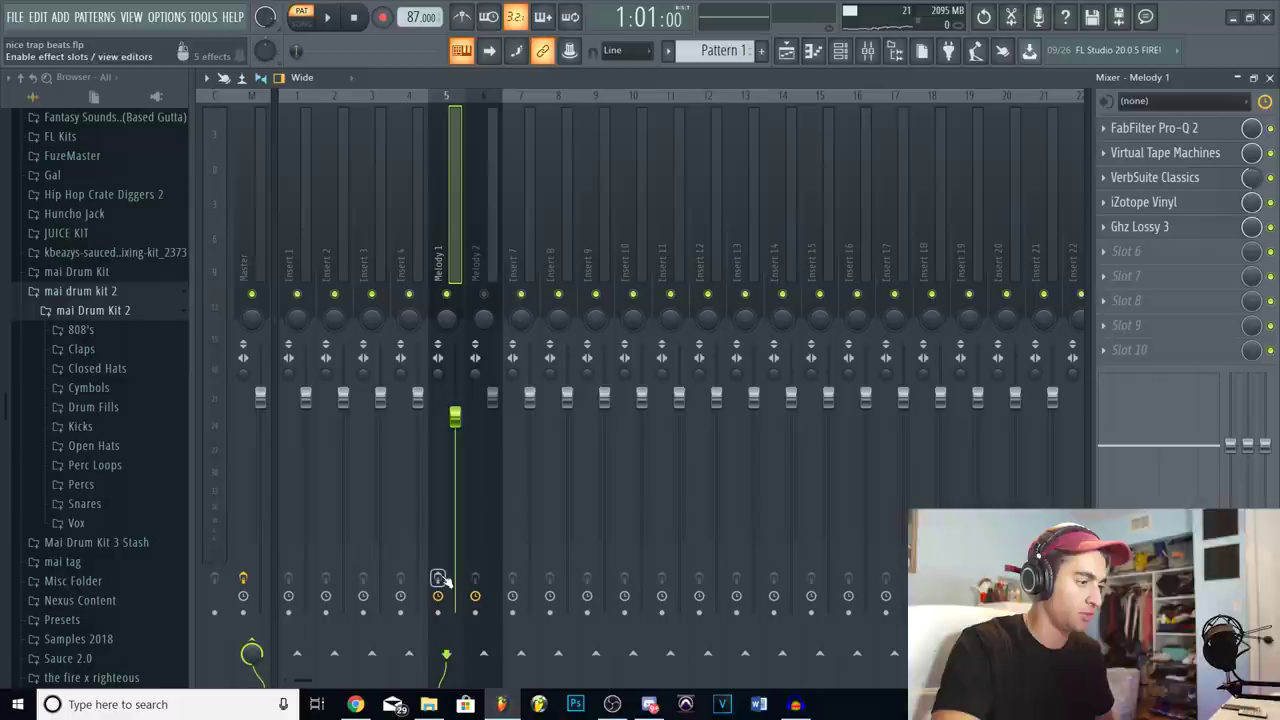
Compare the Melody 1 track with its effects disabled and enabled during playback.
key(space)
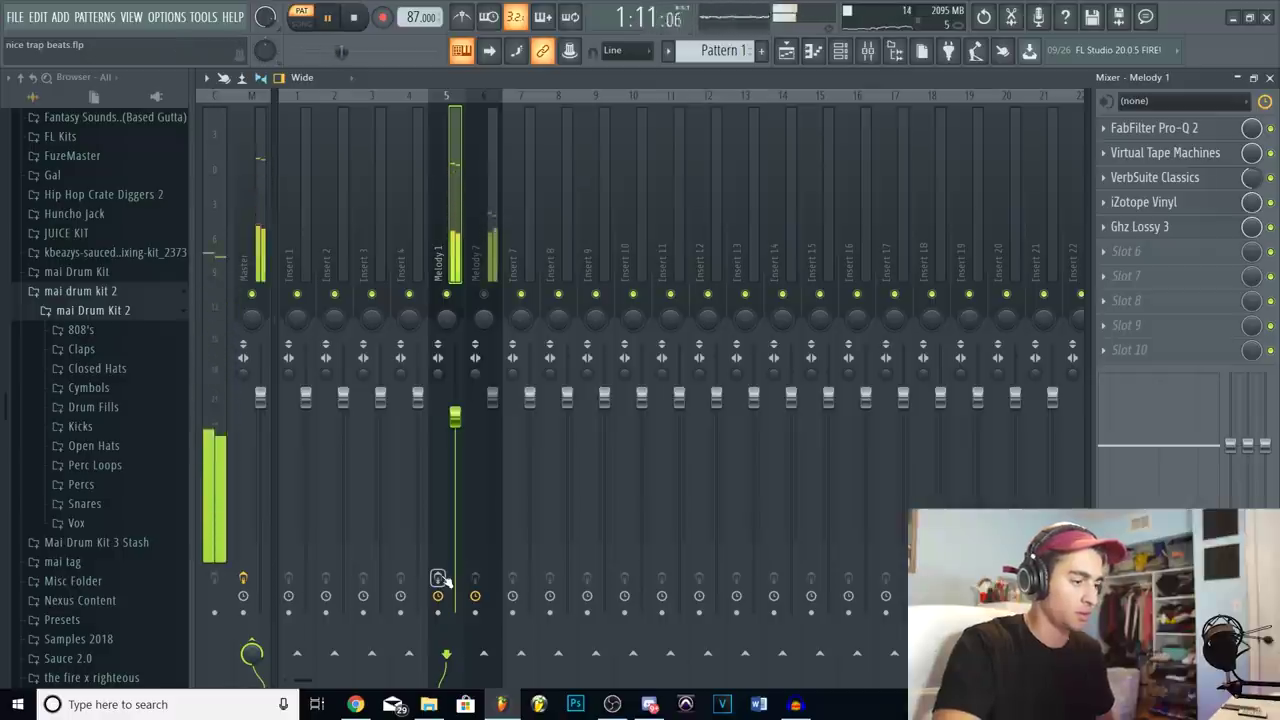
click(441, 577)
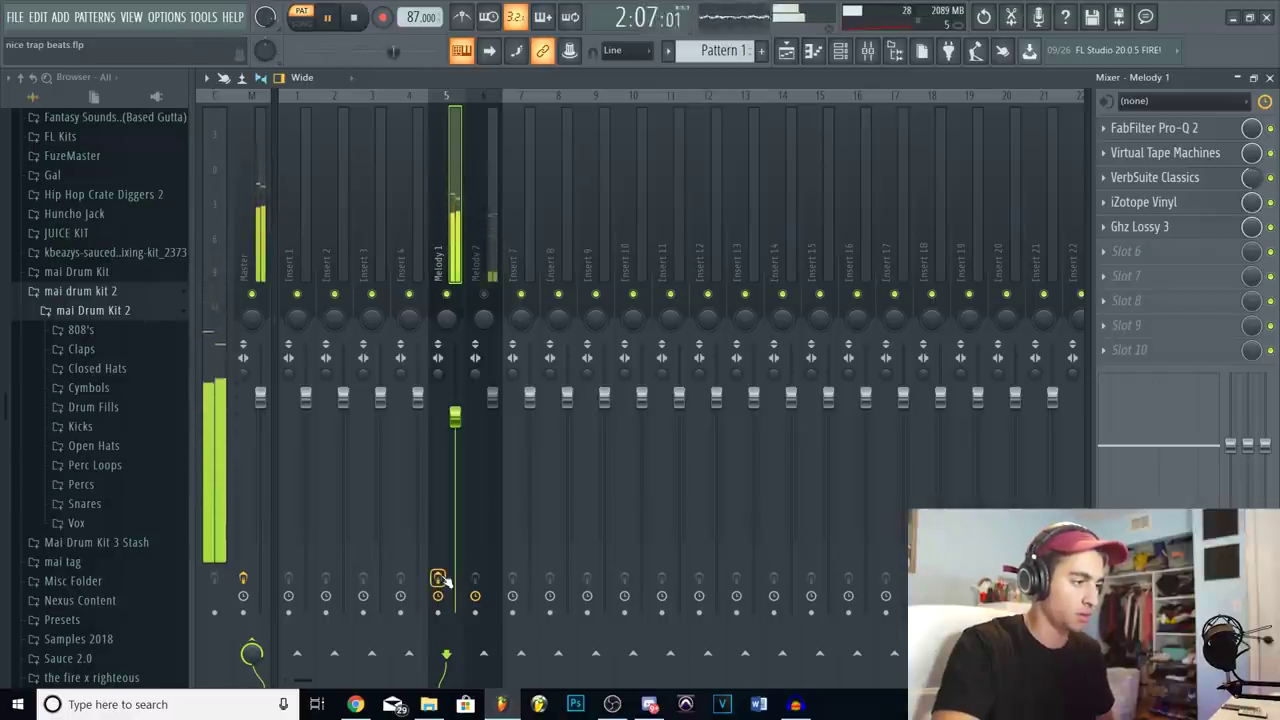
key(space)
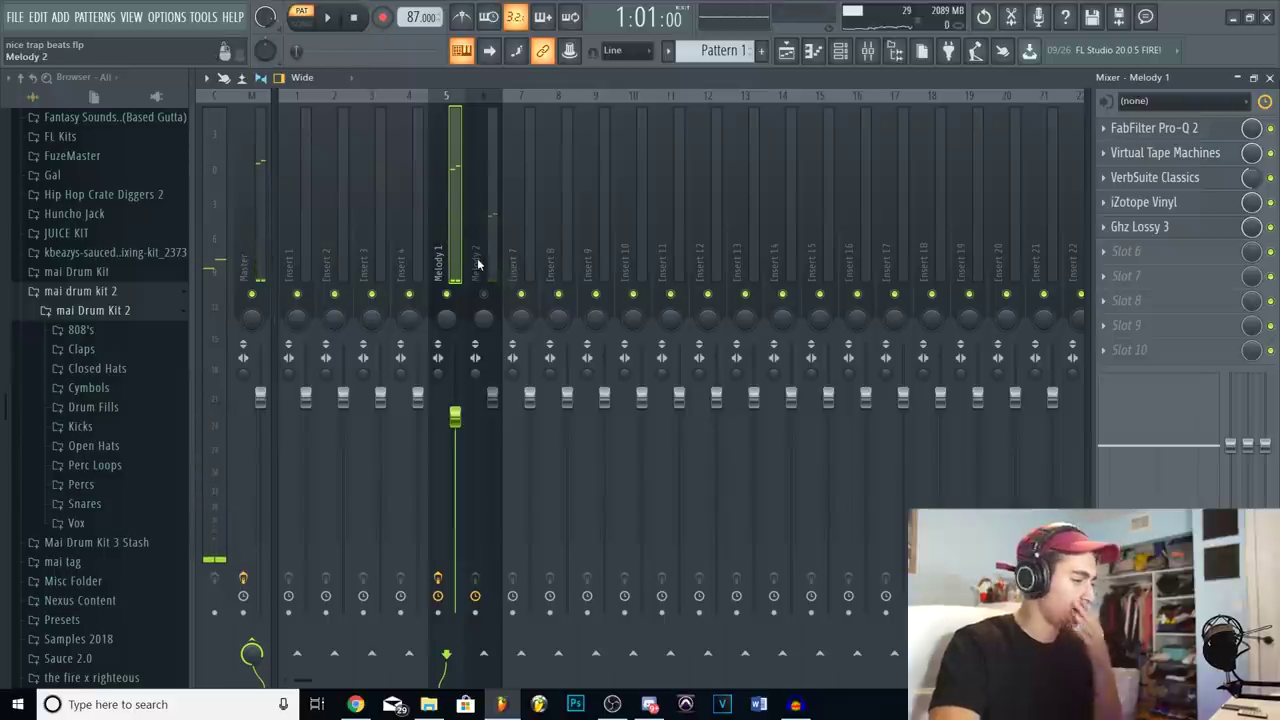
Record the melody pattern in Edison on the Master track, and place the two-bar recording at bar 1 of playlist Track 1.
click(488, 256)
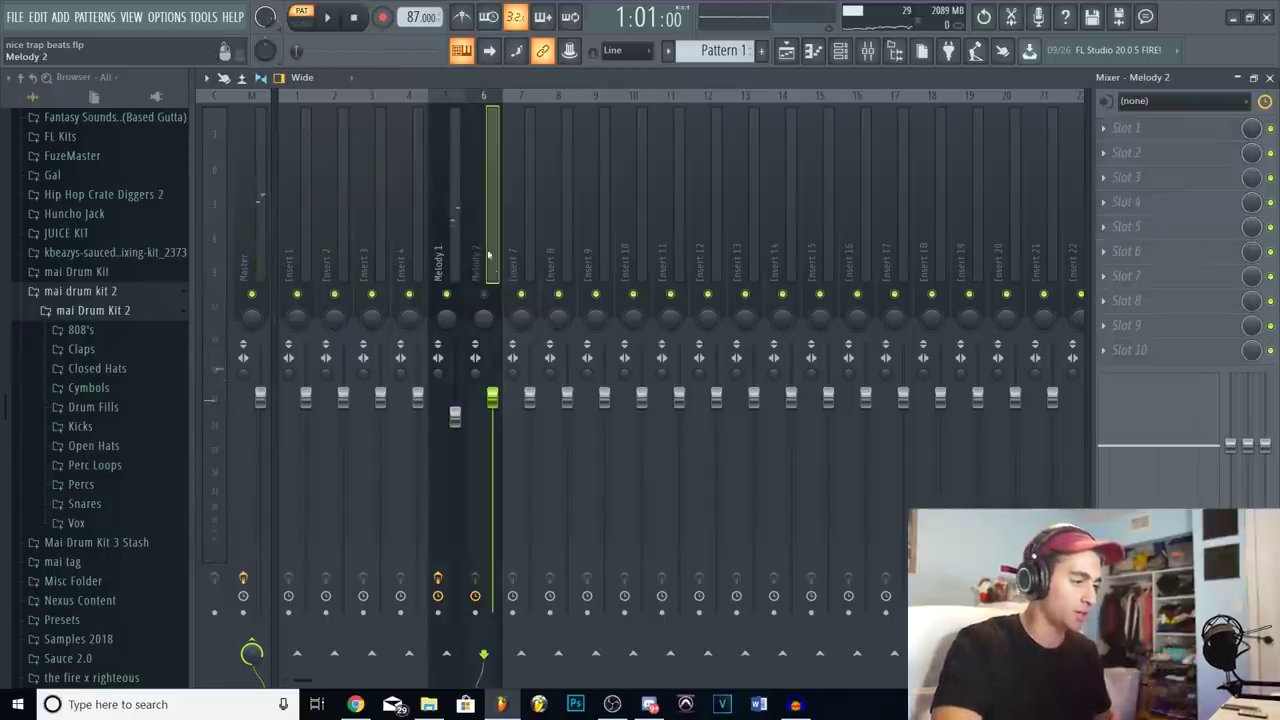
key(ctrl+e)
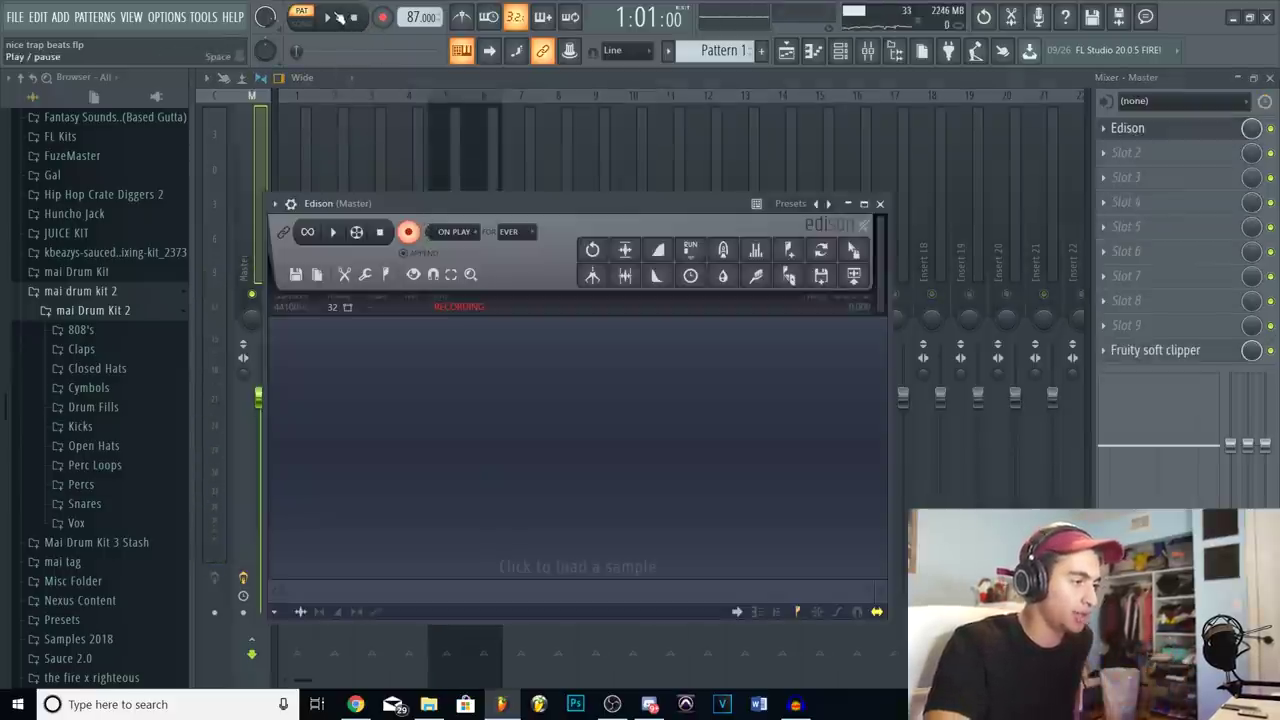
click(328, 18)
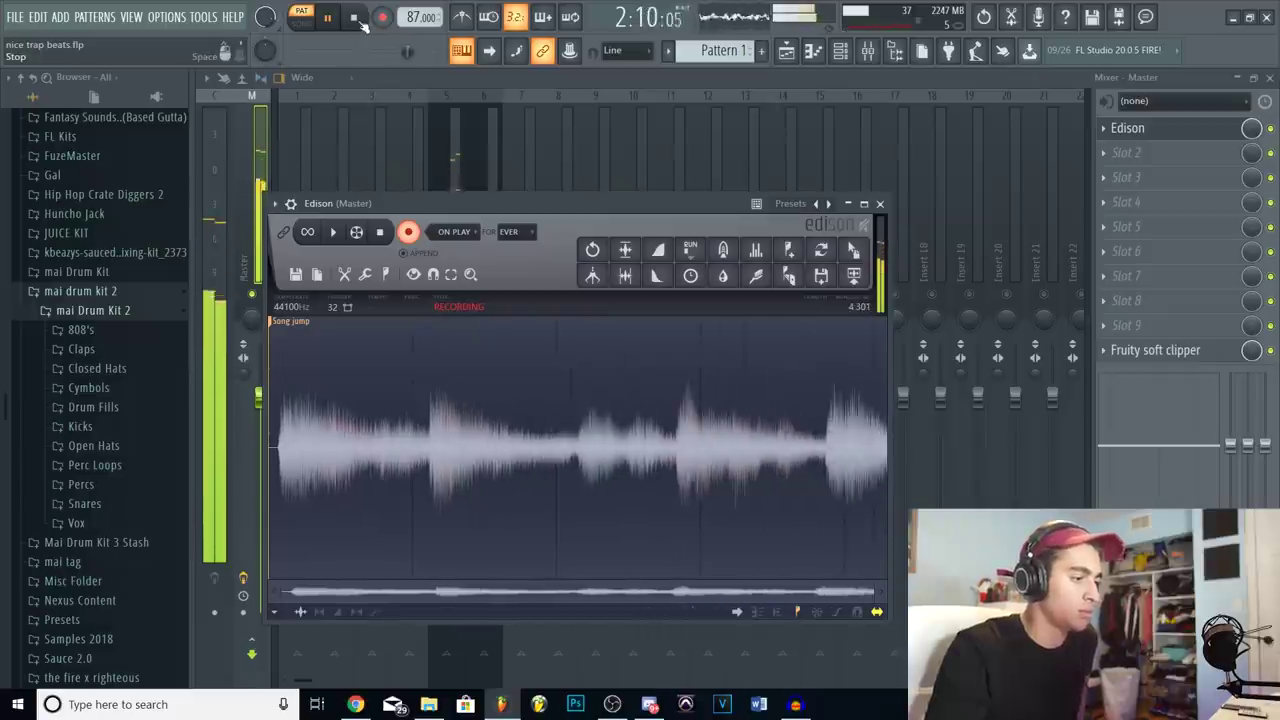
click(355, 18)
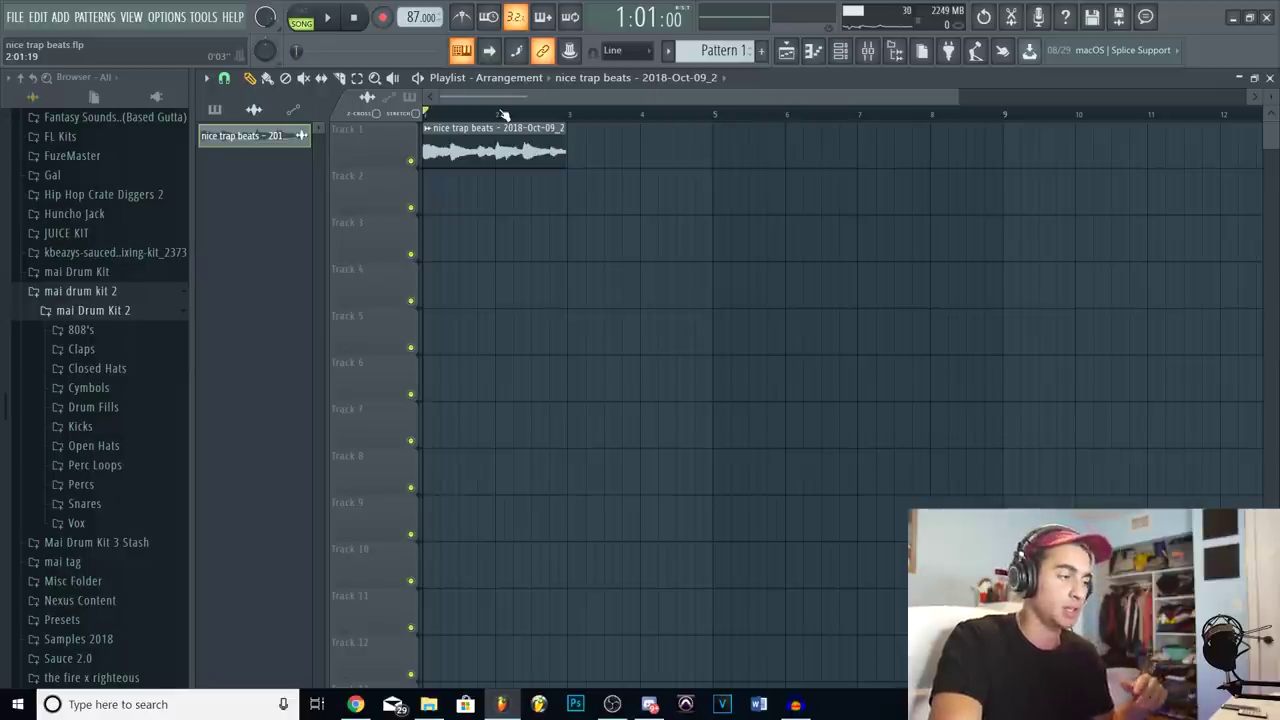
scroll(500, 115, down, 2)
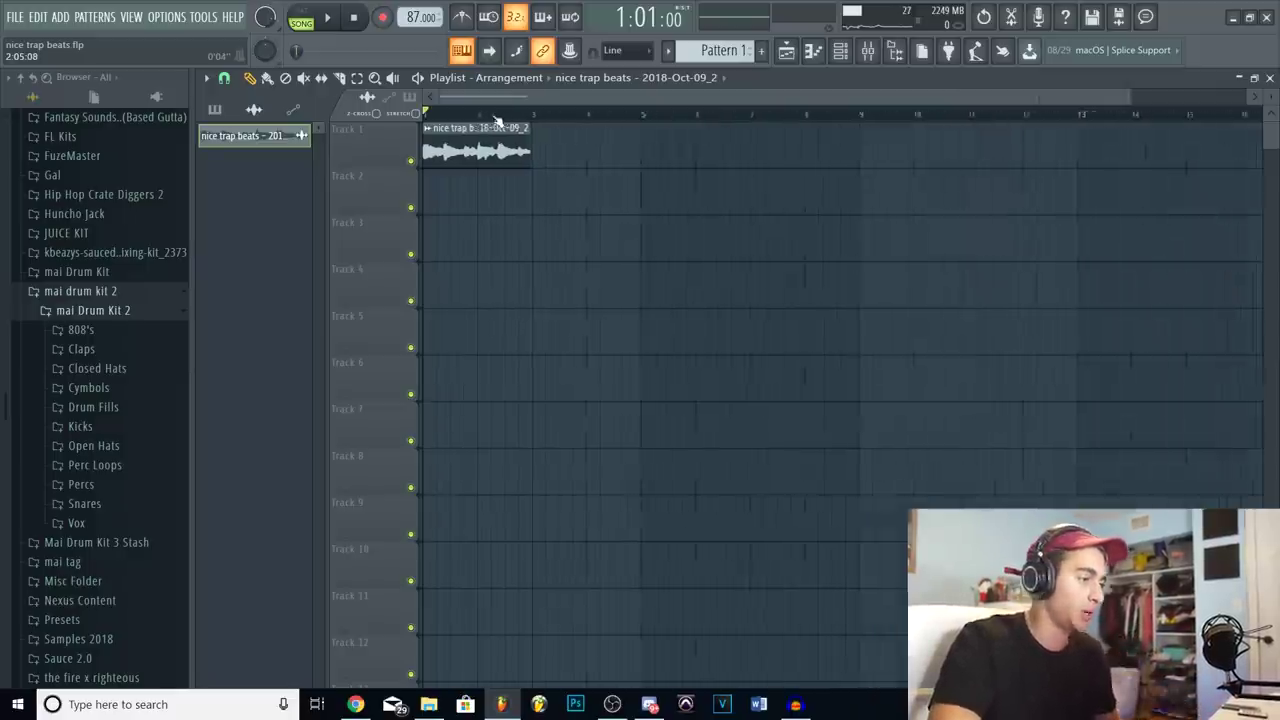
Audition the recorded clip at several raised and lowered pitches in Auto stretch mode during playback, and return its pitch to neutral.
scroll(516, 115, up, 5)
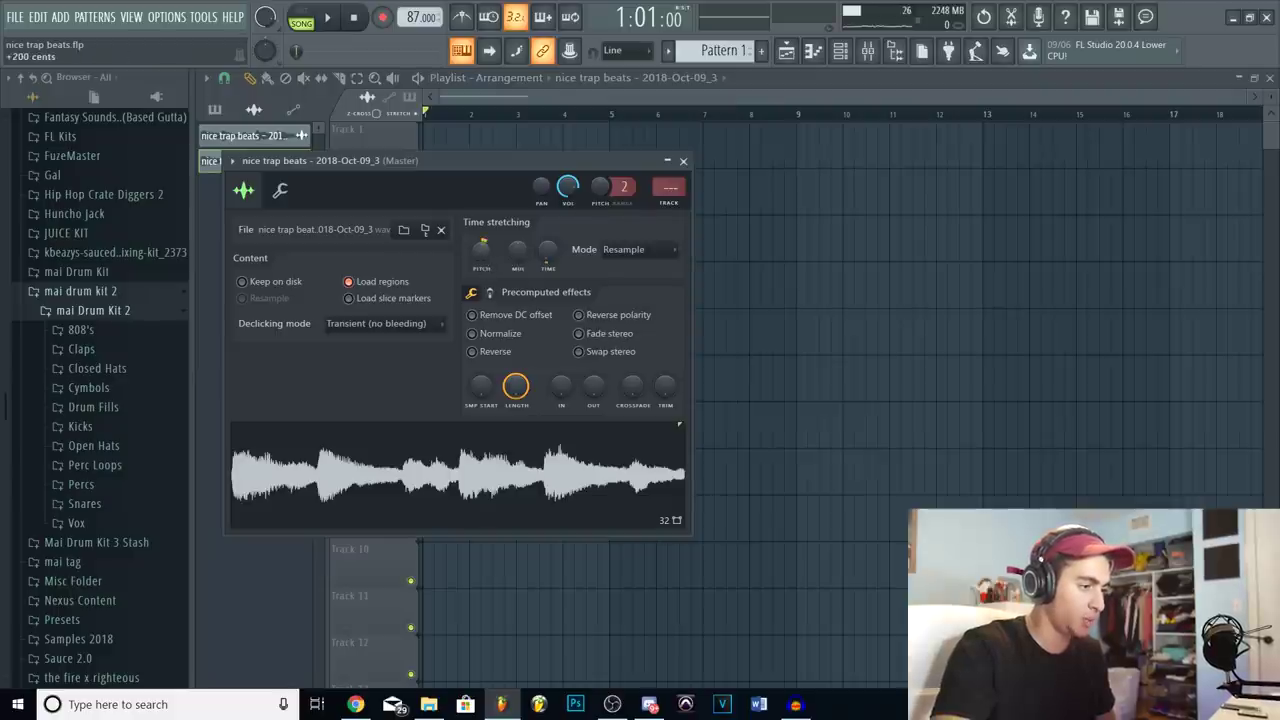
drag(484, 258, 484, 252)
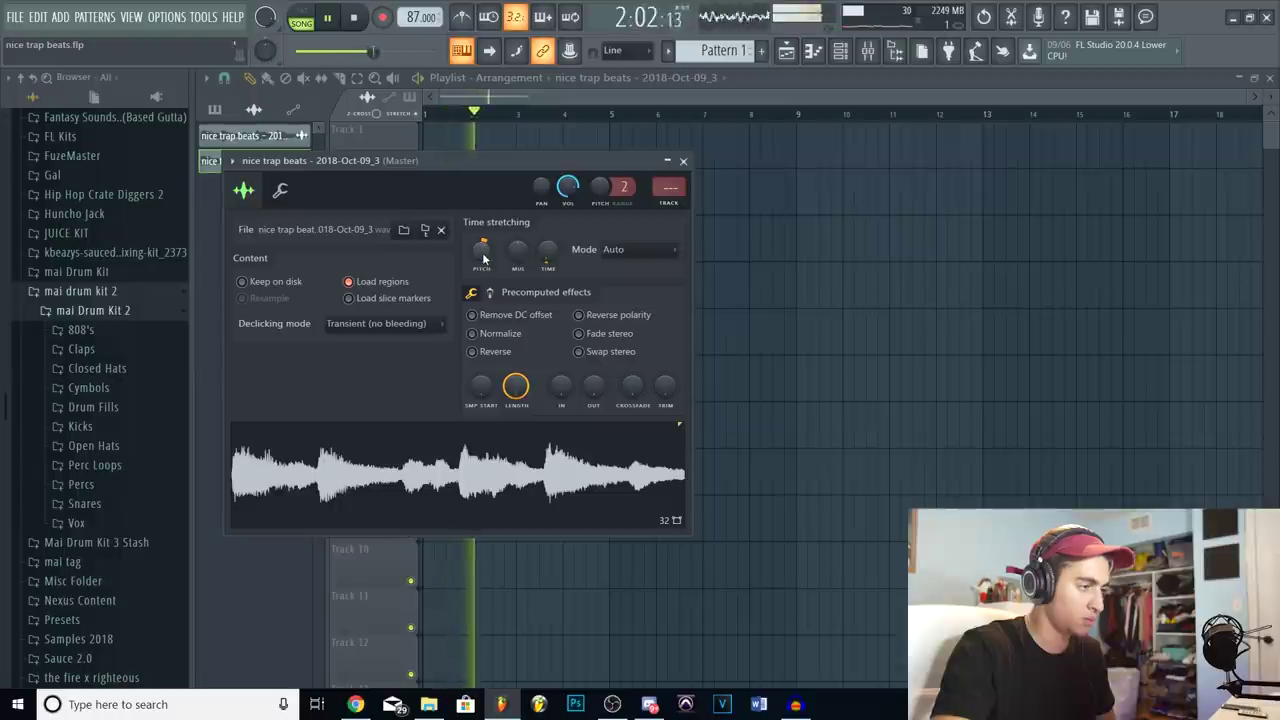
key(space)
drag(484, 256, 481, 259)
key(space)
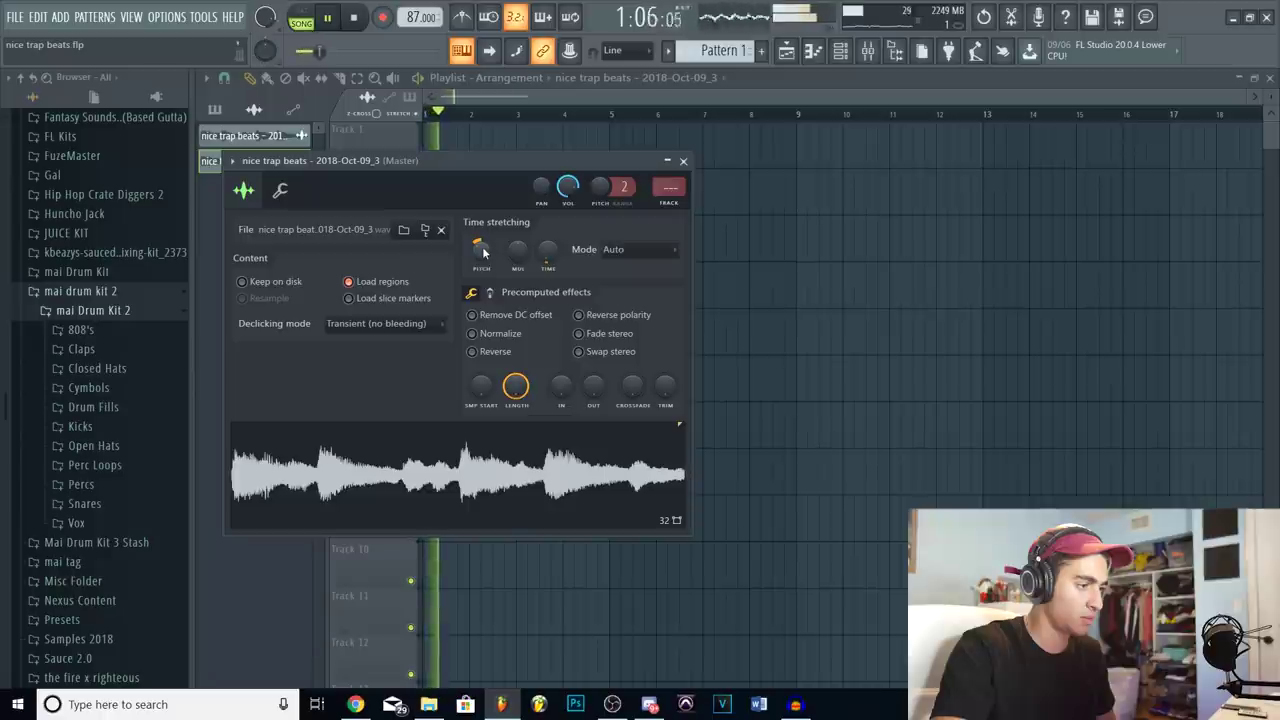
drag(481, 259, 484, 257)
key(space)
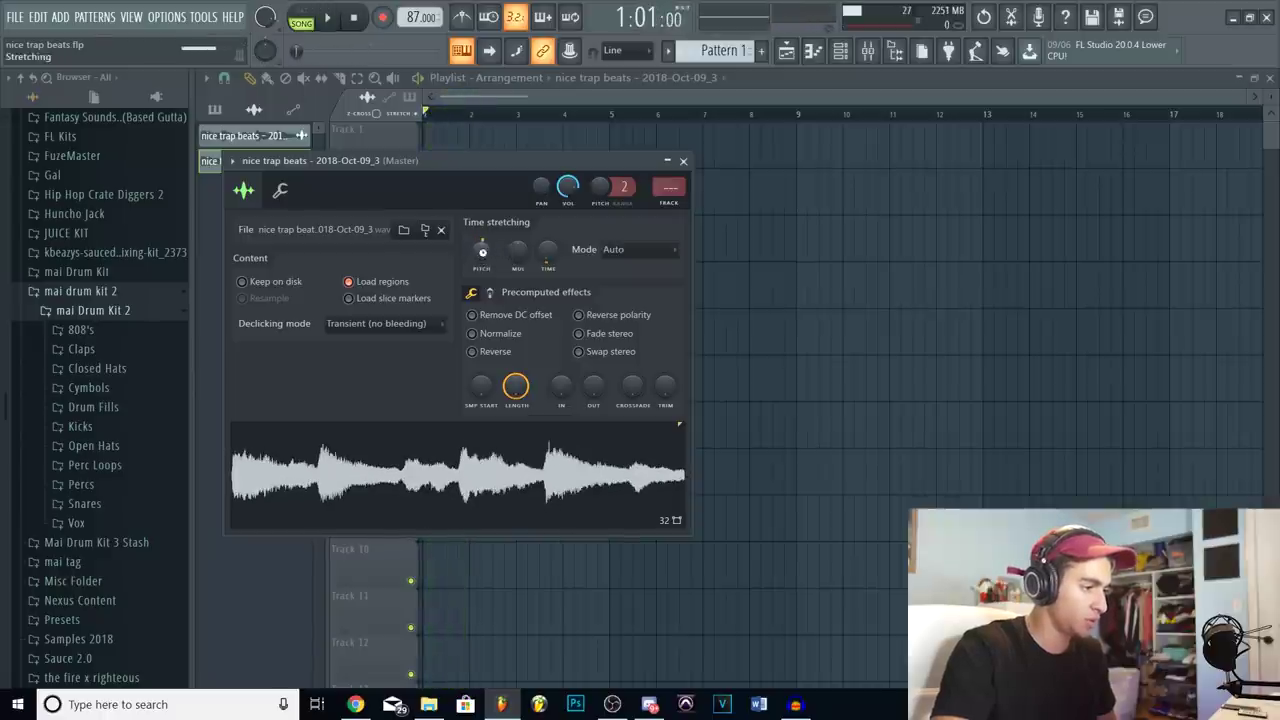
key(space)
key(space)
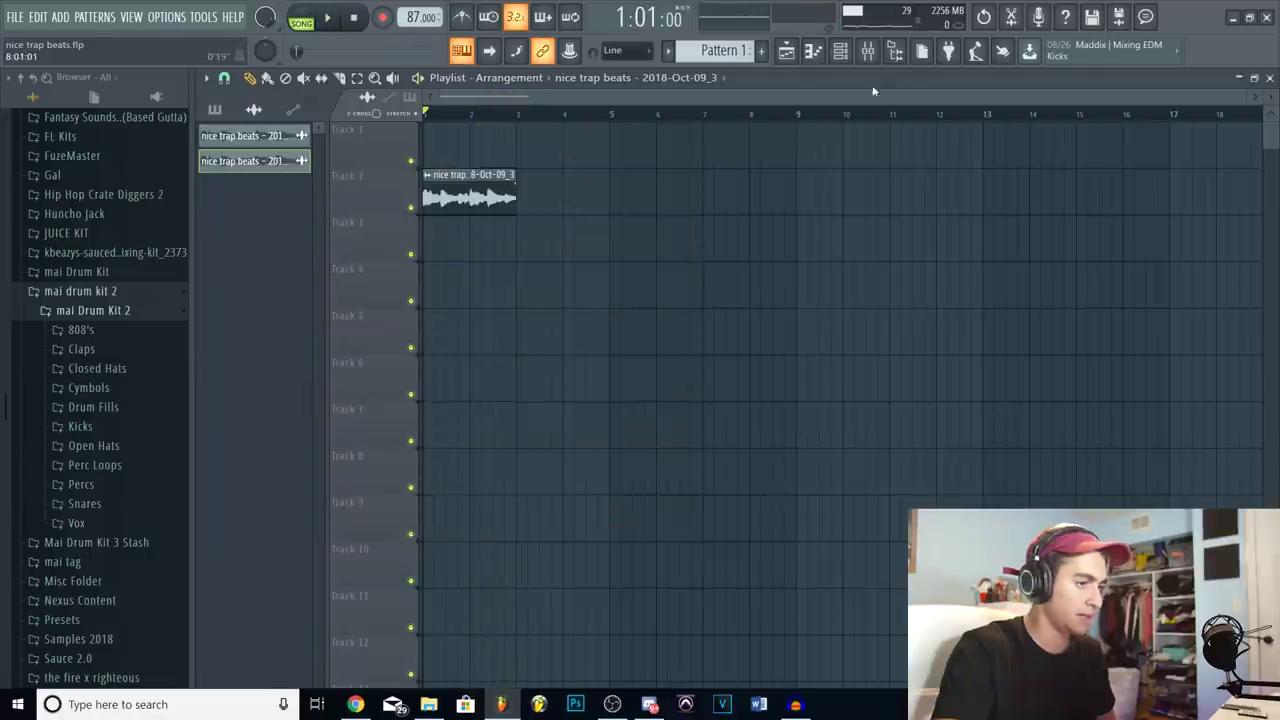
Load the recording from Edison on the Master track into a new Fruity Slicer channel in Pattern 2, sliced into eight beats.
key(F9)
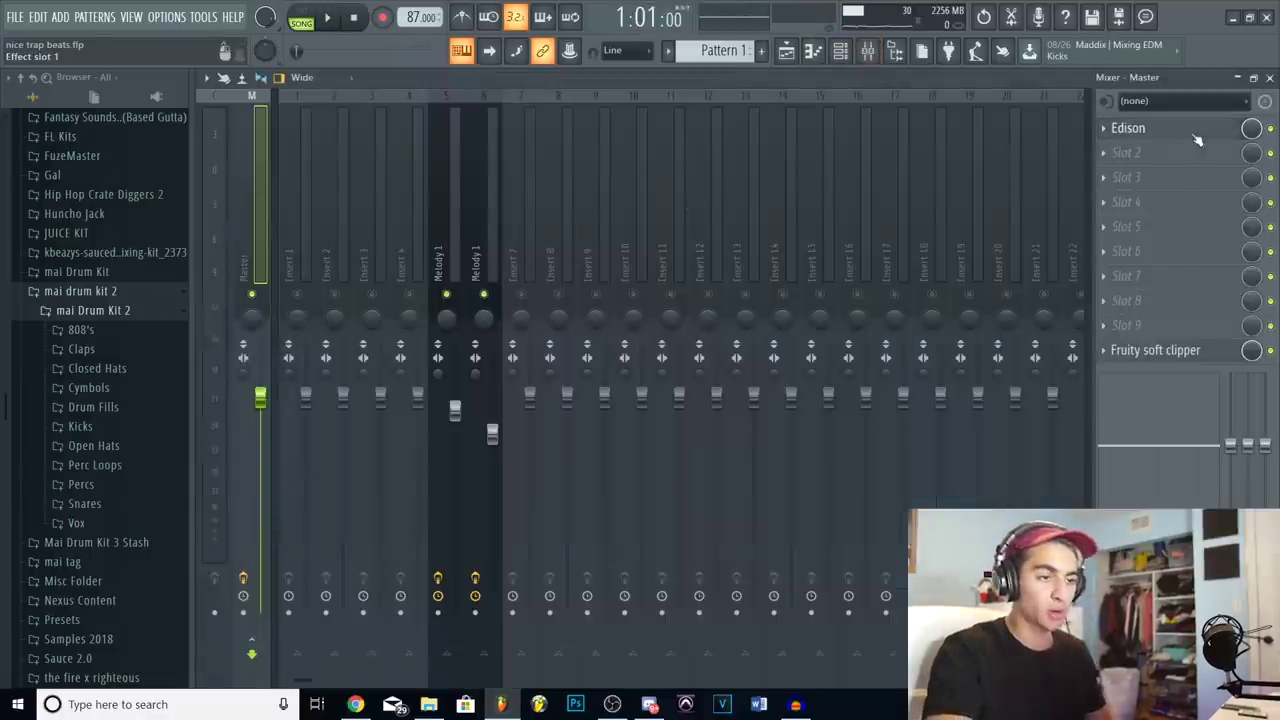
click(1190, 130)
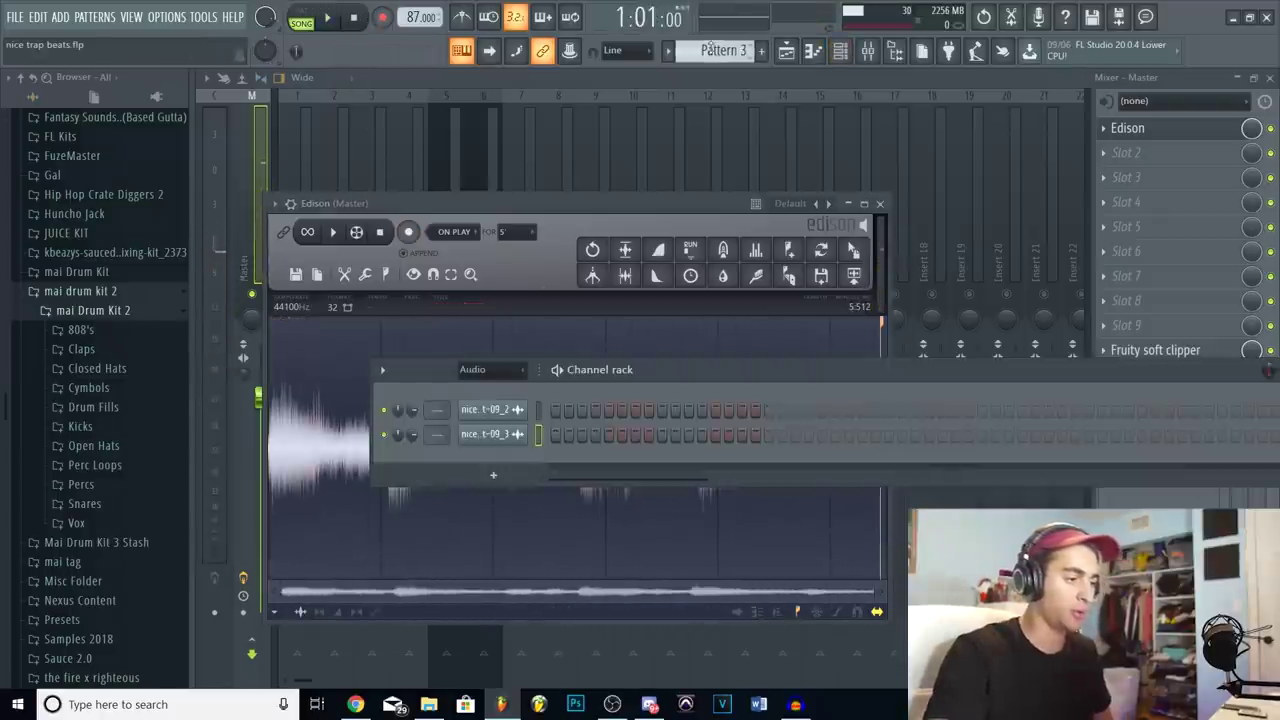
scroll(711, 47, up, 2)
scroll(711, 47, down, 1)
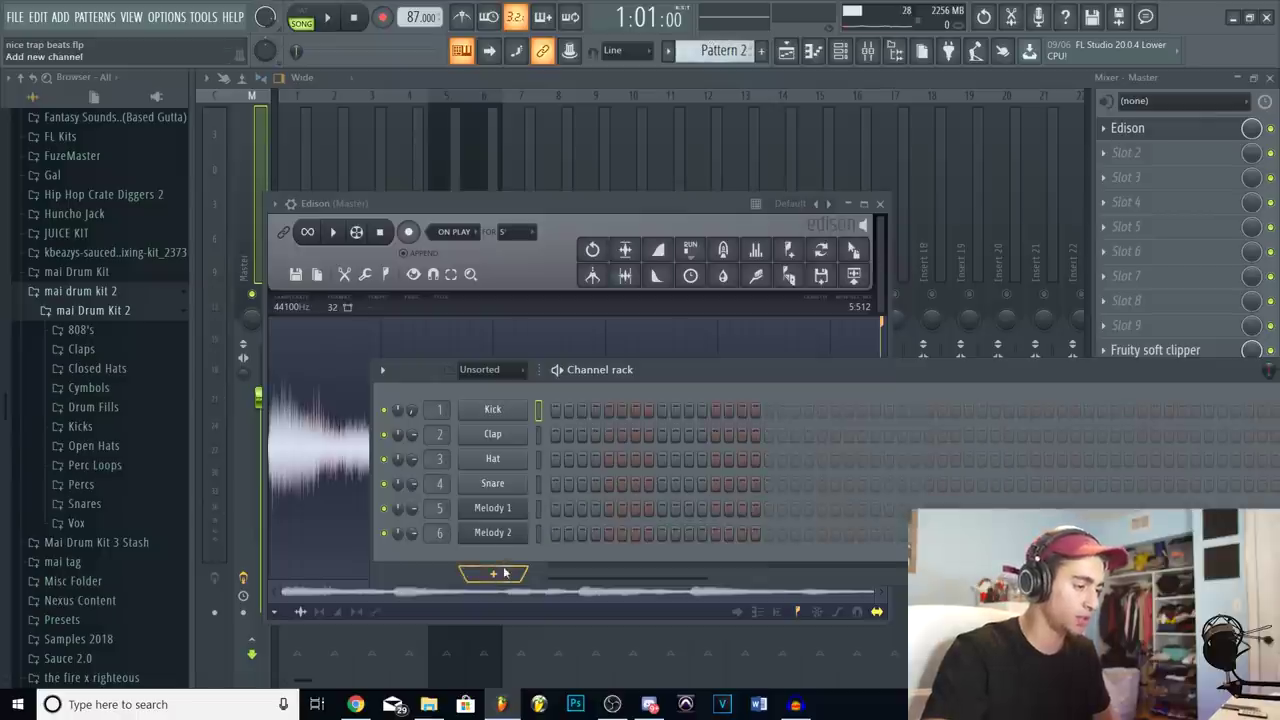
click(503, 580)
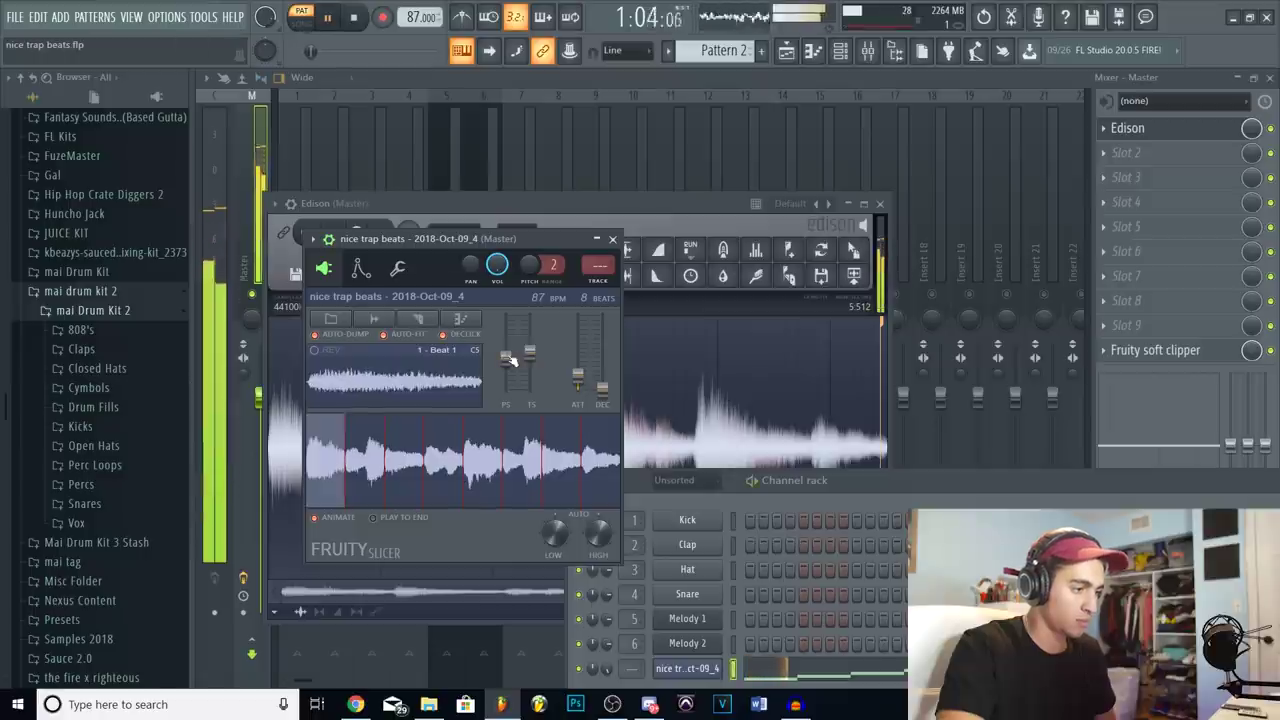
Play the sliced loop in Pattern 2, stop it, and open the piano roll of the Fruity Slicer channel.
click(613, 239)
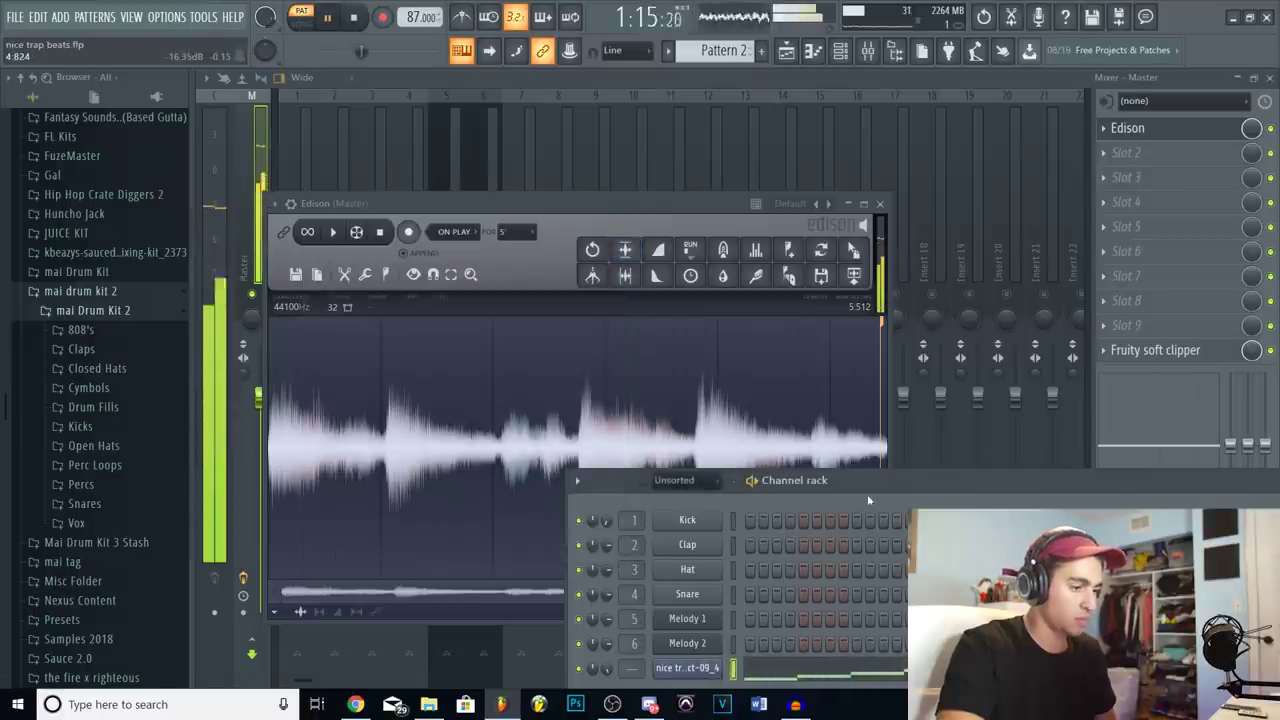
drag(885, 484, 650, 280)
click(452, 462)
click(734, 269)
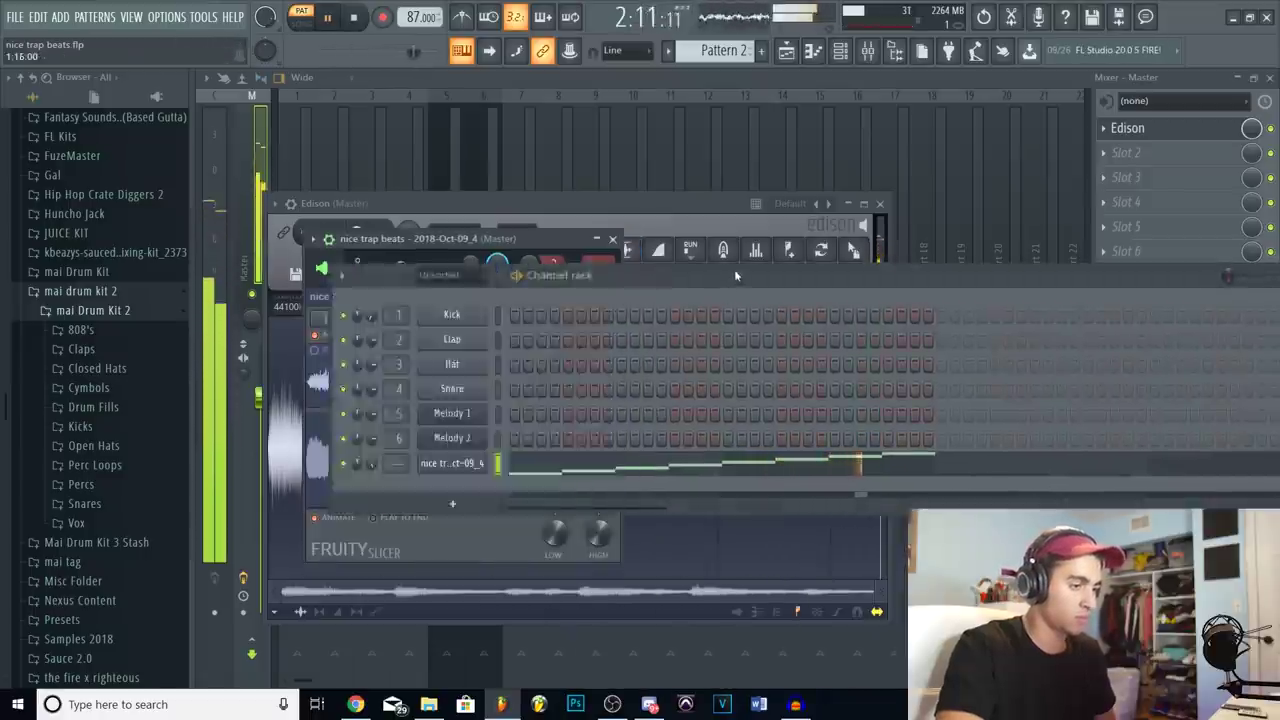
key(space)
click(583, 470)
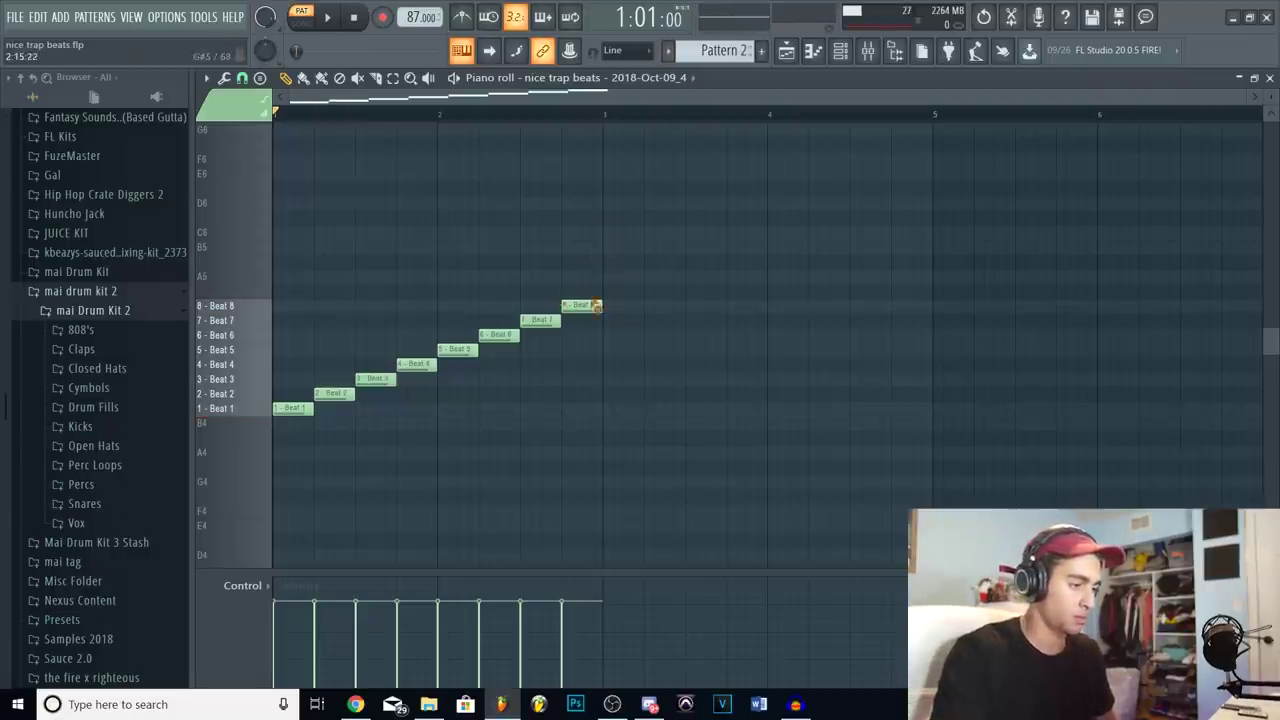
Rearrange the slices in bar 1 to play Beat 1, Beat 8, Beat 2 and Beat 4, one beat each.
mouse_move(597, 306)
mouse_down()
mouse_move(540, 338)
mouse_move(328, 394)
mouse_up()
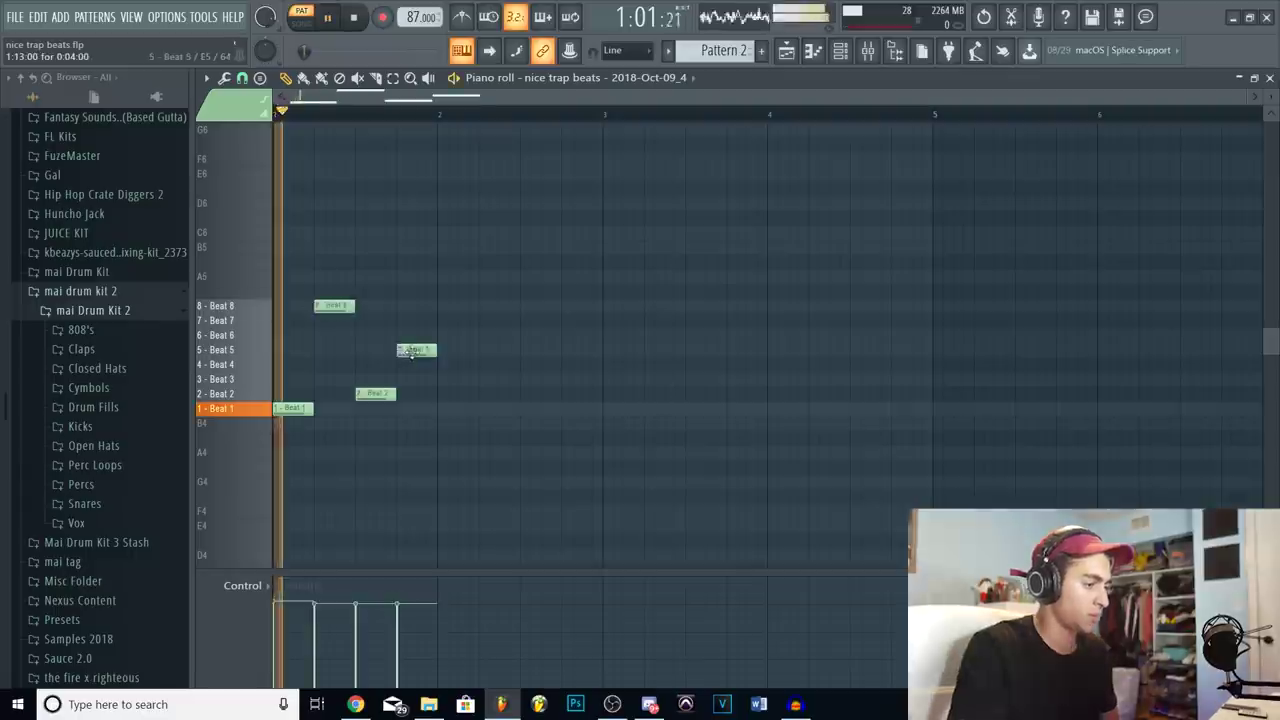
drag(414, 352, 416, 366)
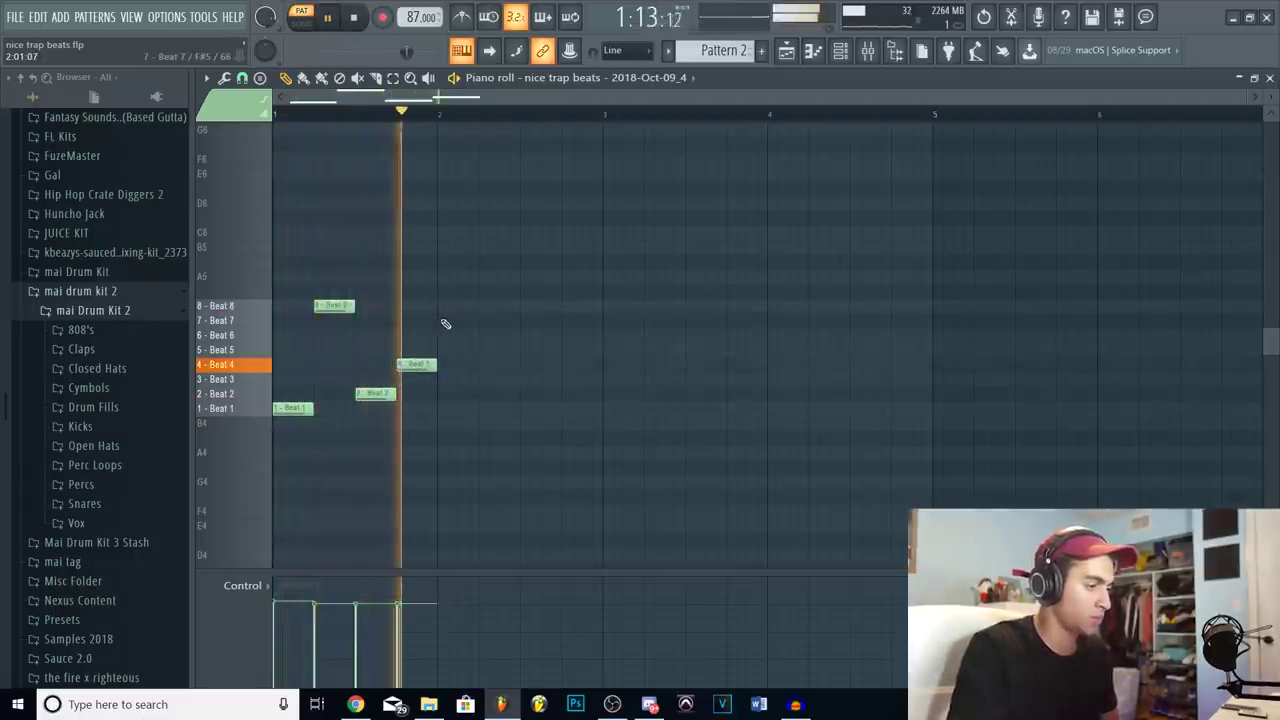
click(432, 290)
right_click(434, 290)
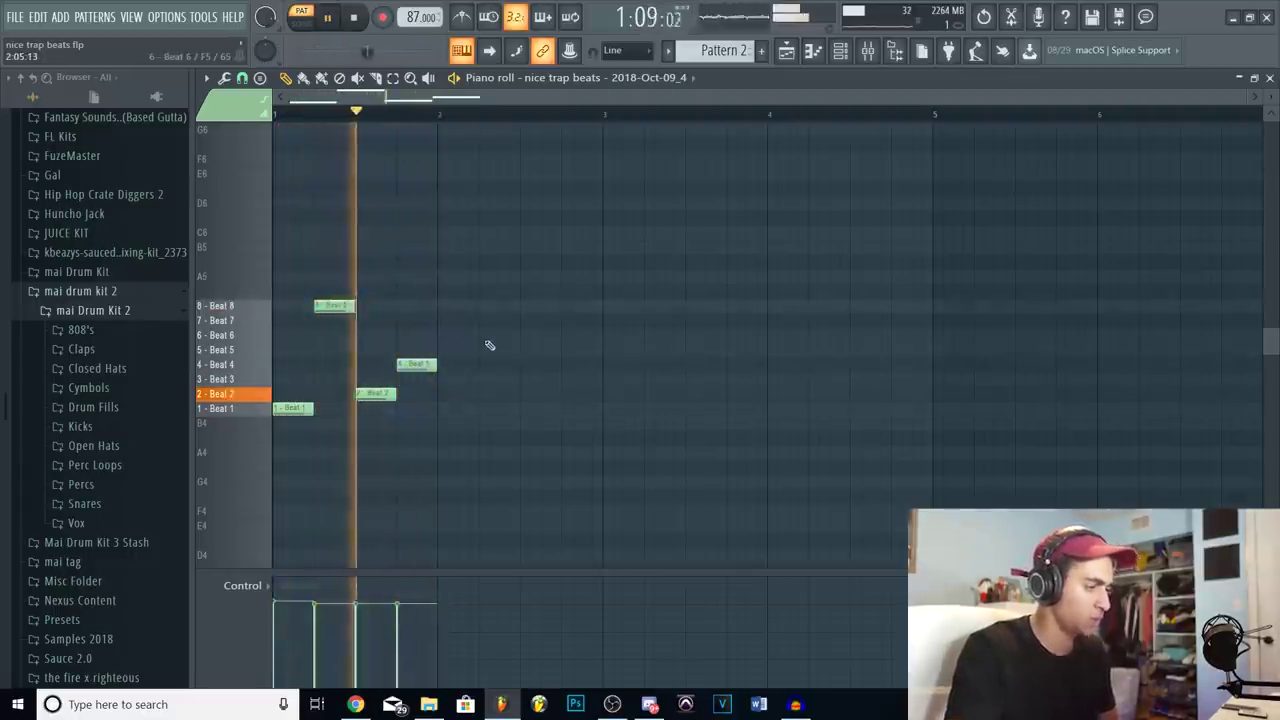
Fill bar 2 with one-beat slices Beat 1, Beat 8 and Beat 6, followed by half-beat slices Beat 3 and Beat 6.
key(space)
drag(514, 227, 468, 411)
click(436, 233)
right_click(437, 234)
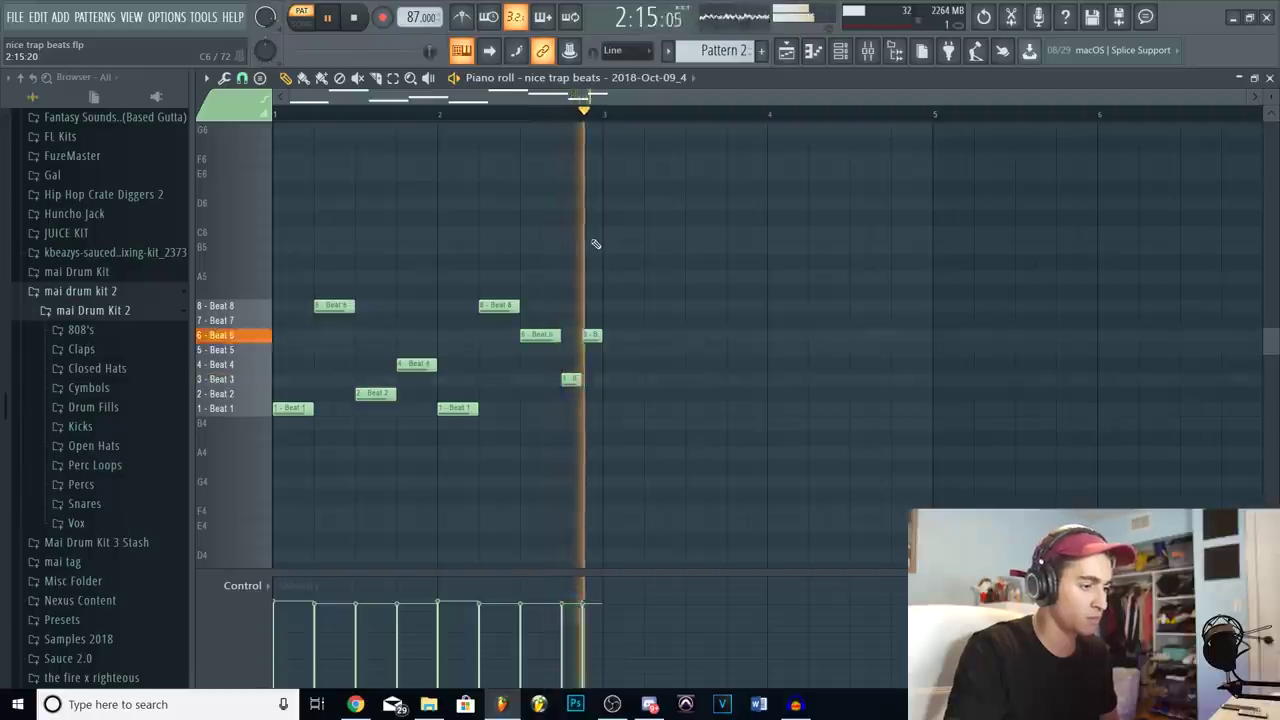
key(space)
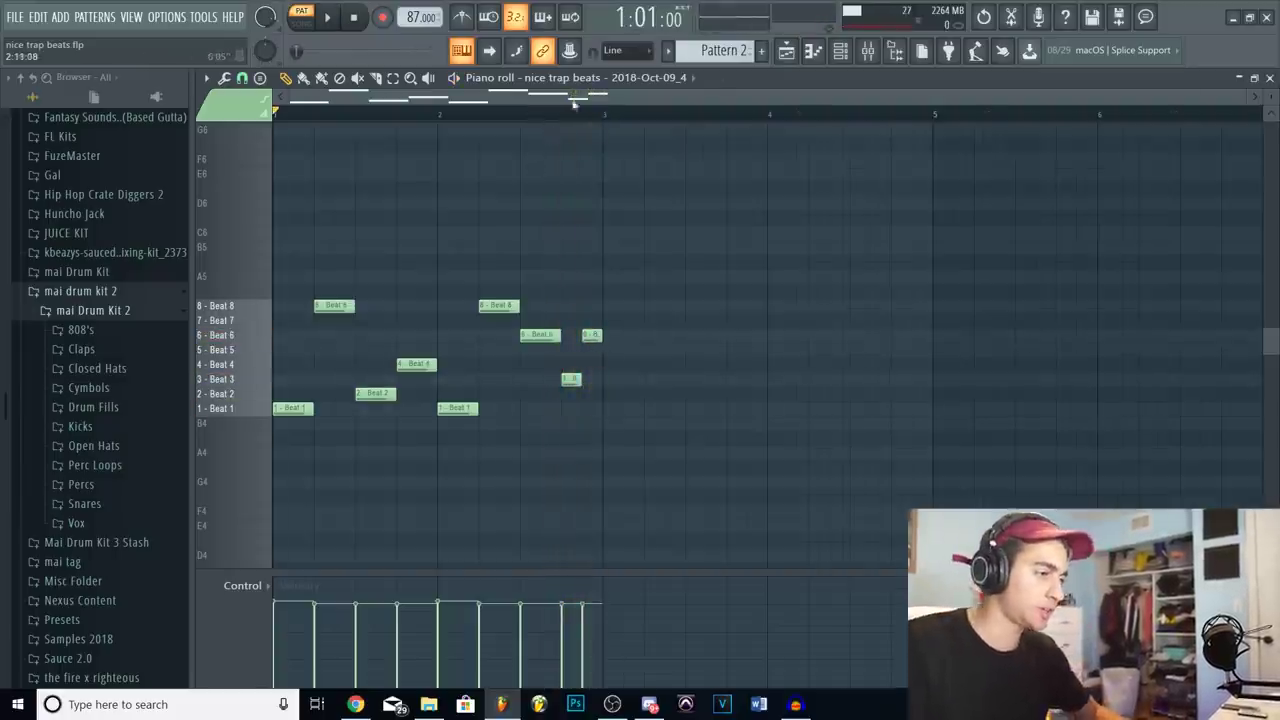
Place the resampled slice melody as a two-bar clip at bar 1 of playlist Track 1, and play it in song mode.
scroll(477, 117, up, 10)
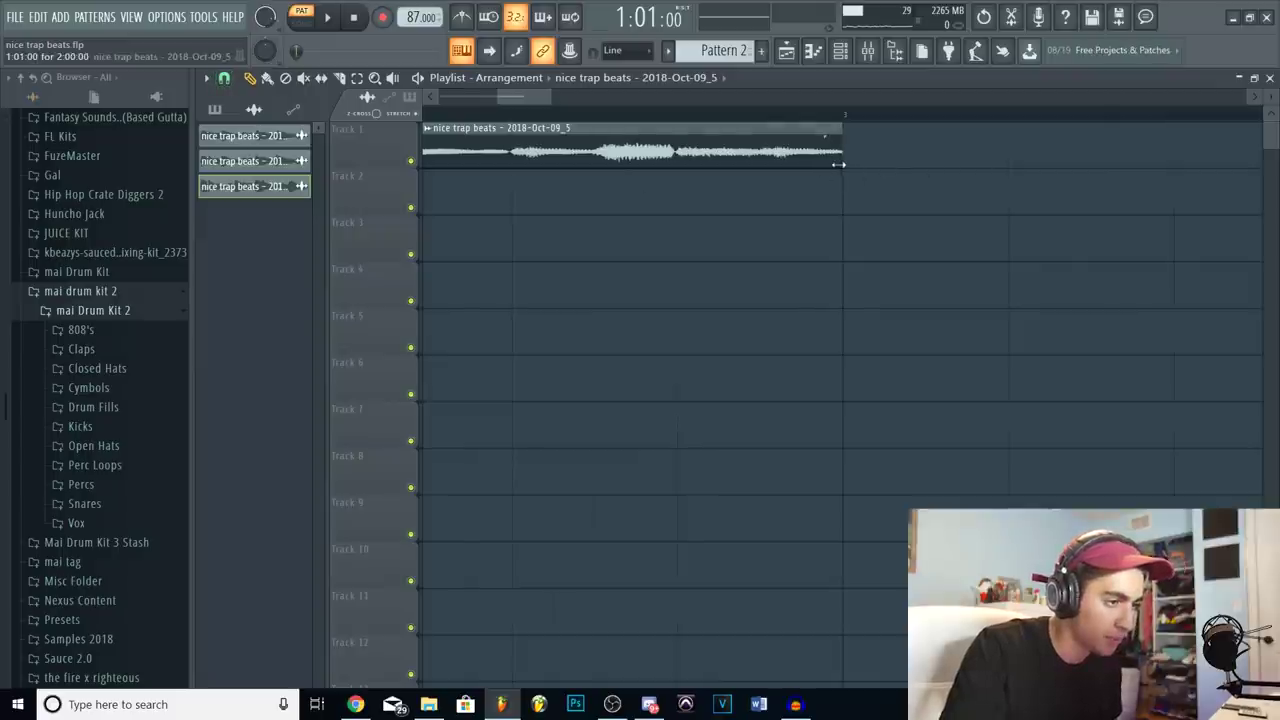
scroll(856, 128, down, 6)
scroll(648, 205, up, 2)
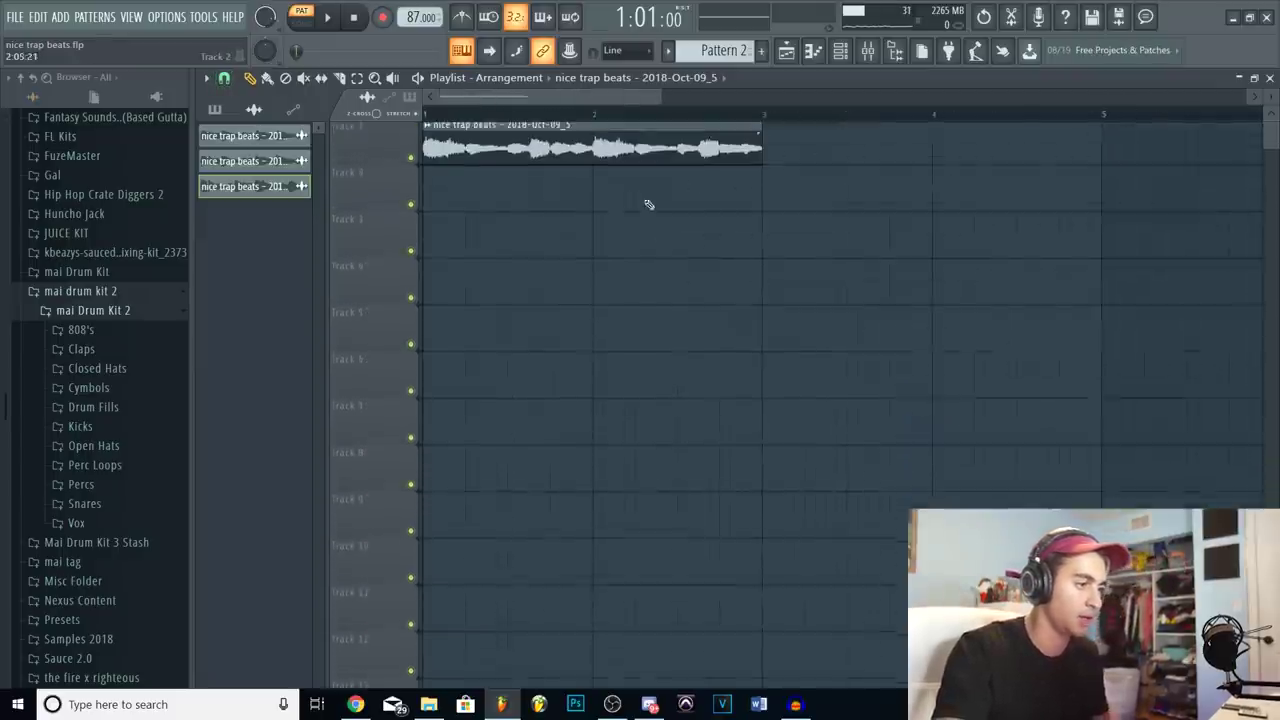
click(656, 113)
key(ctrl+a)
key(space)
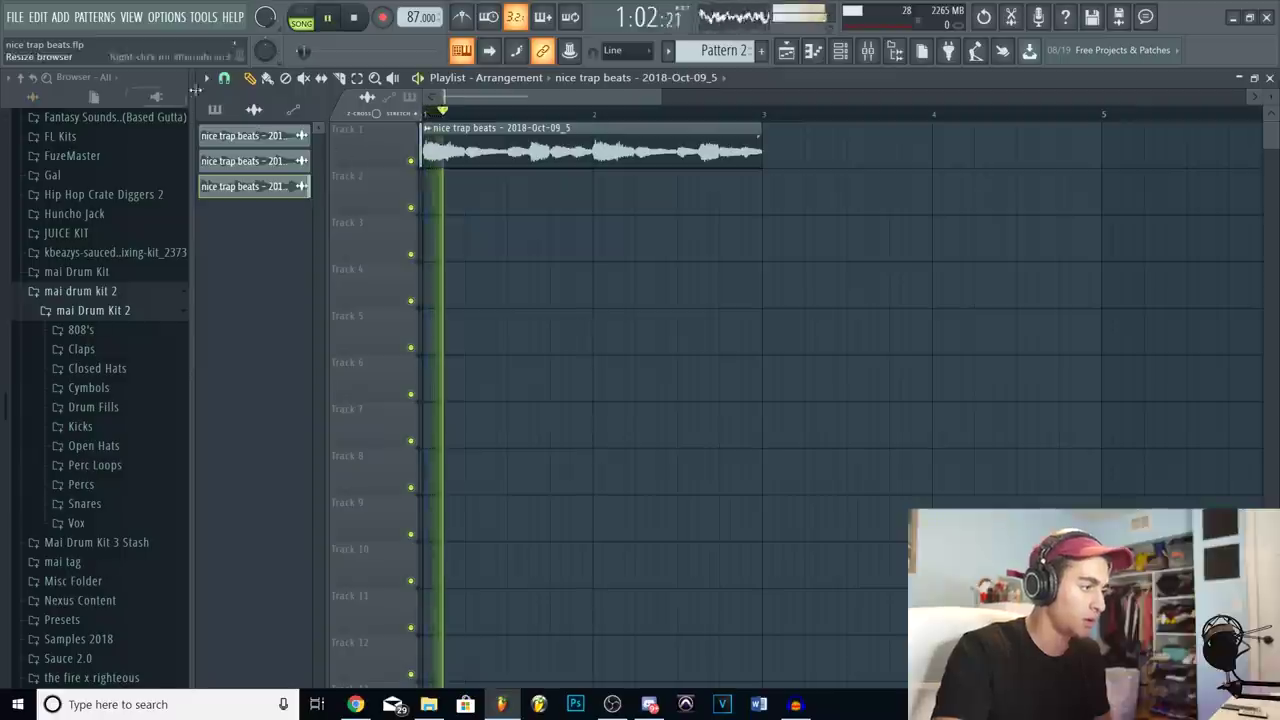
scroll(671, 226, down, 2)
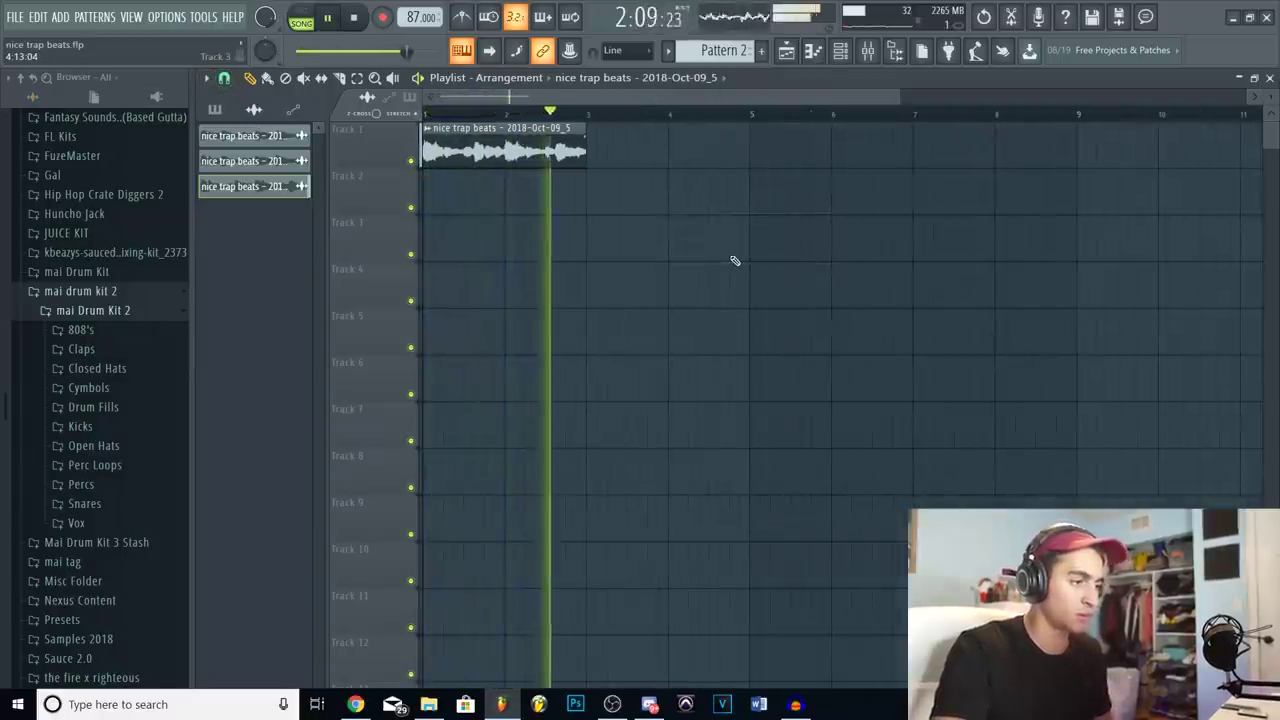
key(space)
scroll(537, 116, down, 2)
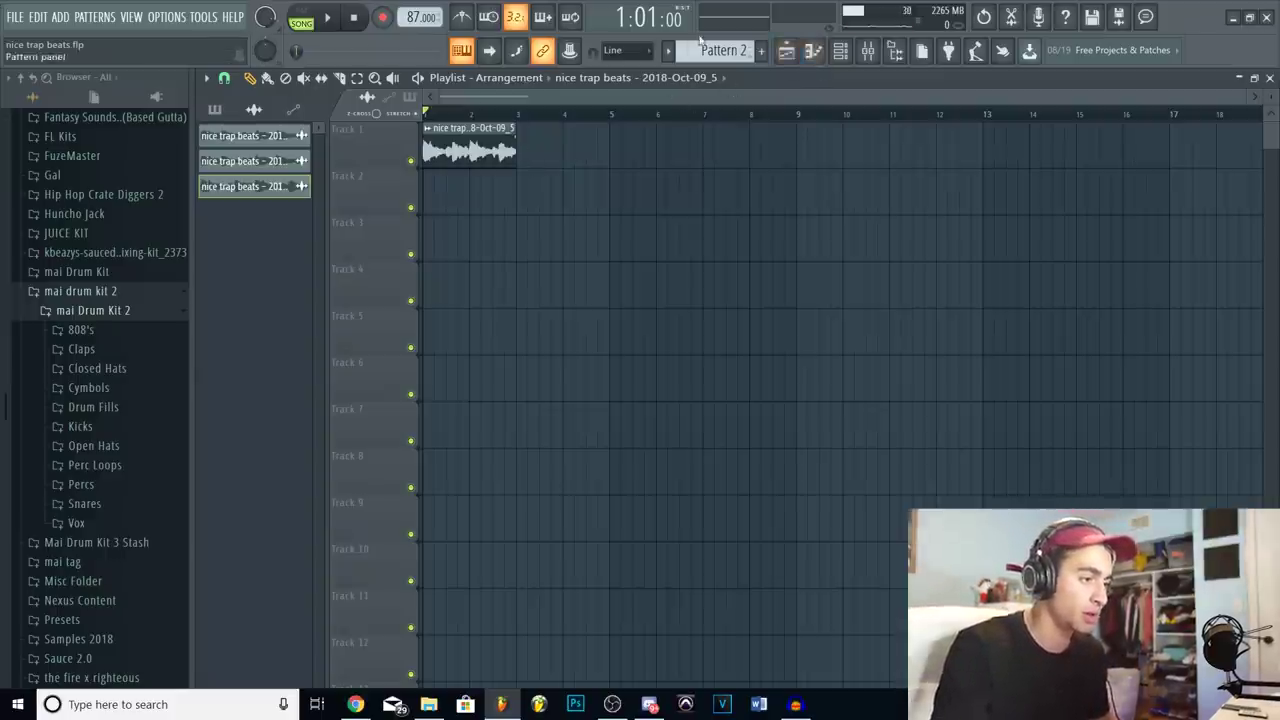
Create Pattern 3 and place it as a two-bar clip at bar 1 of playlist Track 2.
scroll(702, 45, up, 1)
click(840, 50)
scroll(720, 50, down, 2)
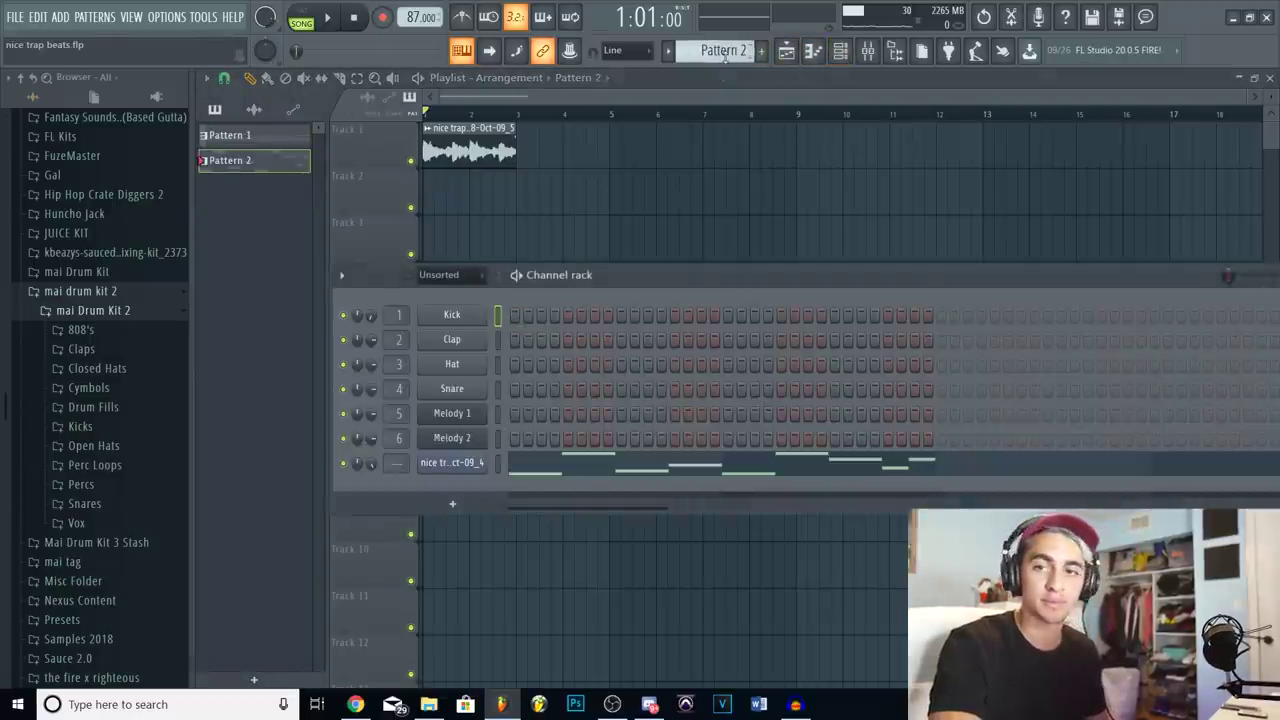
click(228, 80)
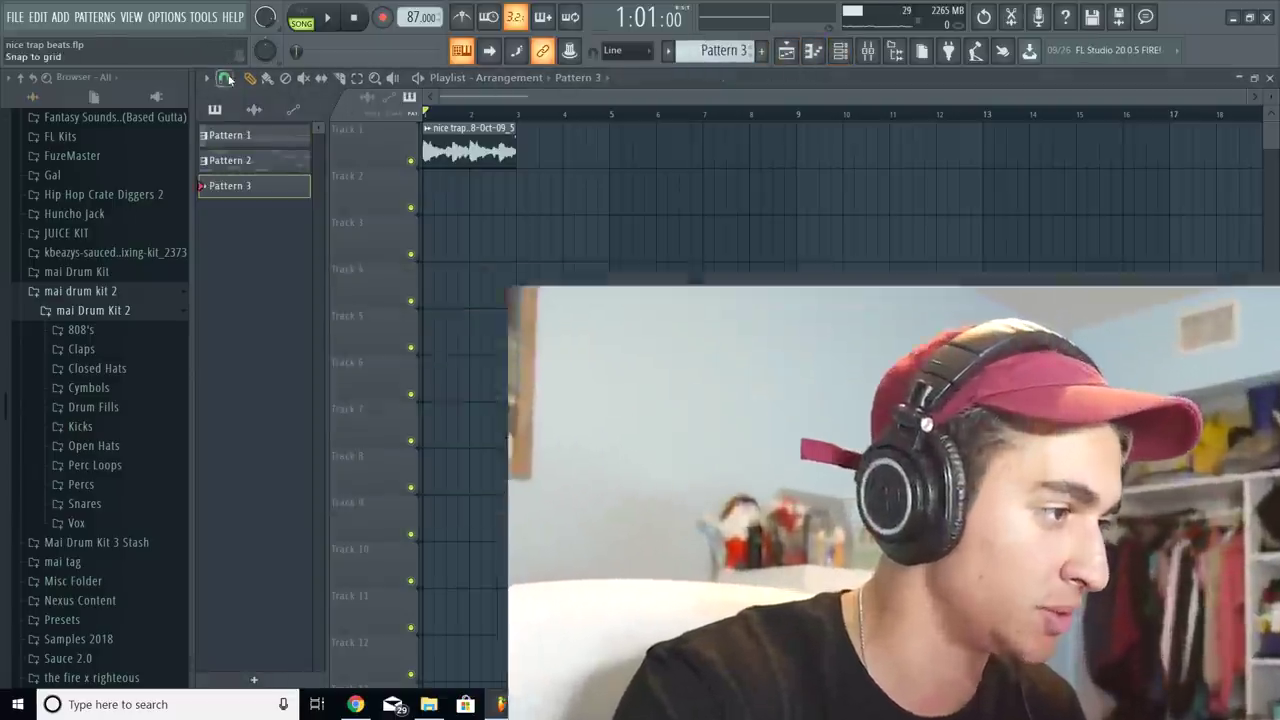
click(446, 194)
drag(468, 208, 516, 210)
Add Best Hat from mai Drum Kit 2 to Pattern 3 with eighth-note hits and a fast roll, and add a Best Kick channel.
click(845, 55)
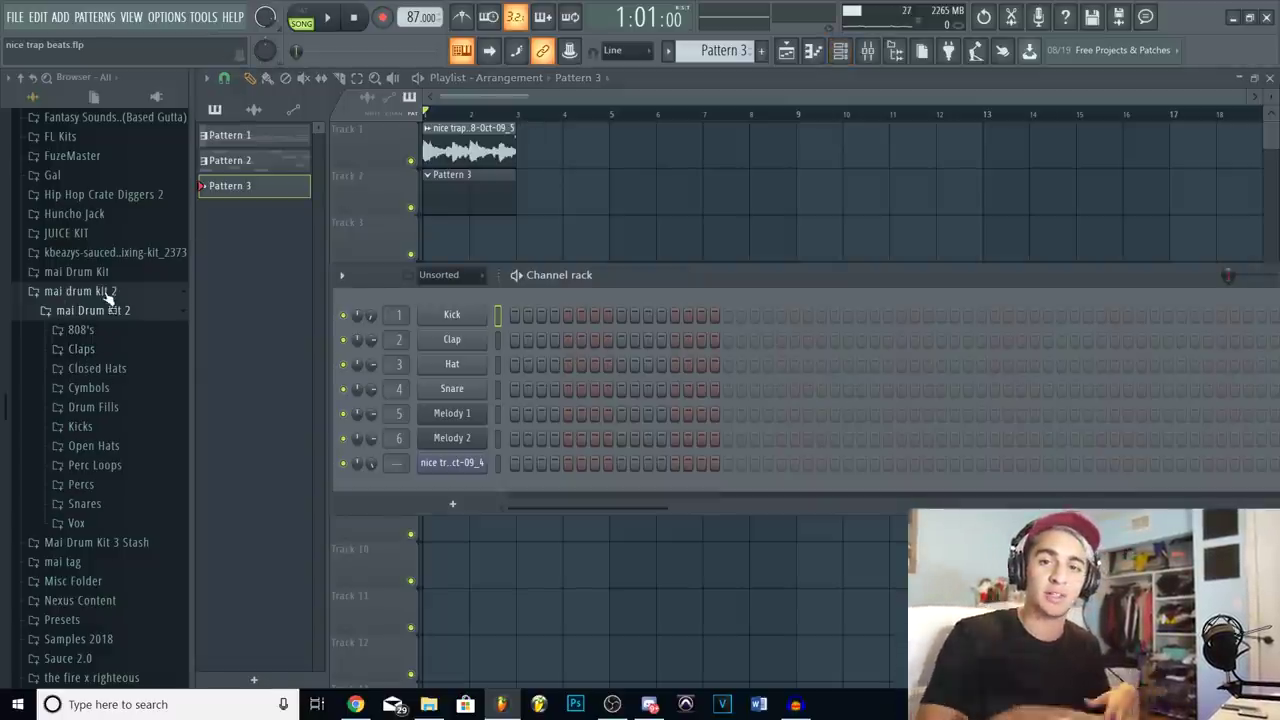
click(143, 543)
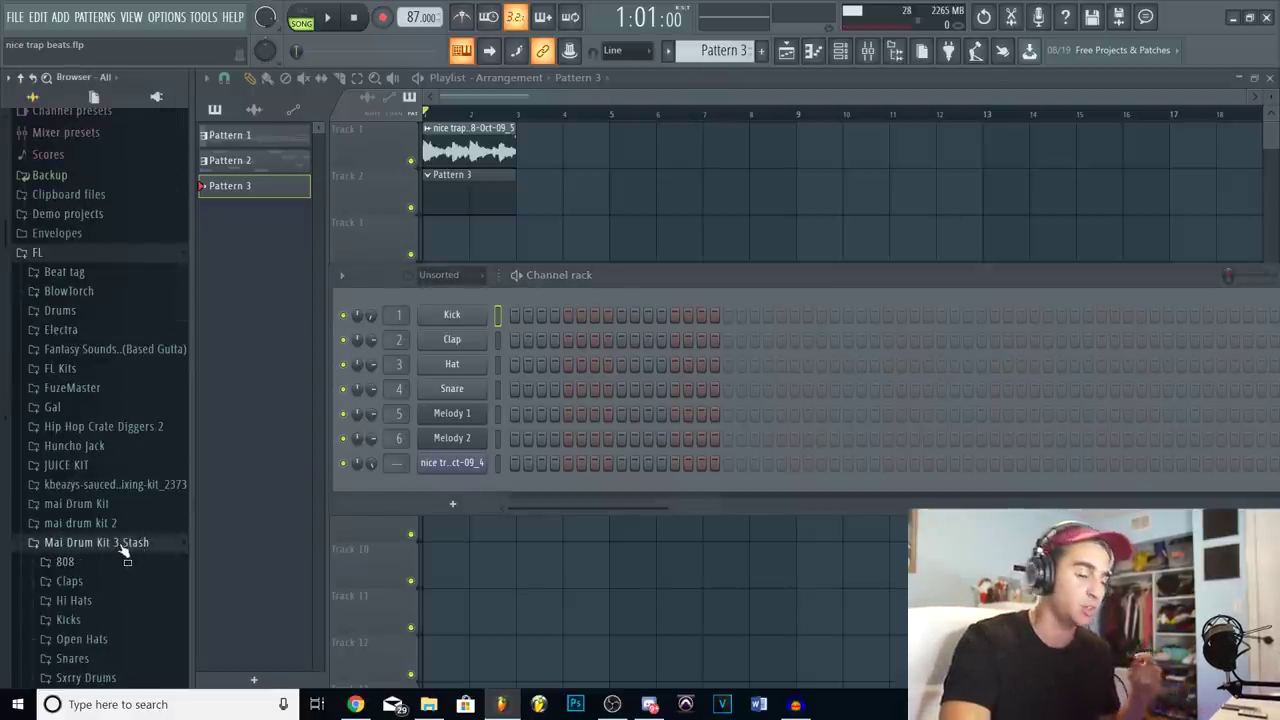
click(115, 523)
click(133, 418)
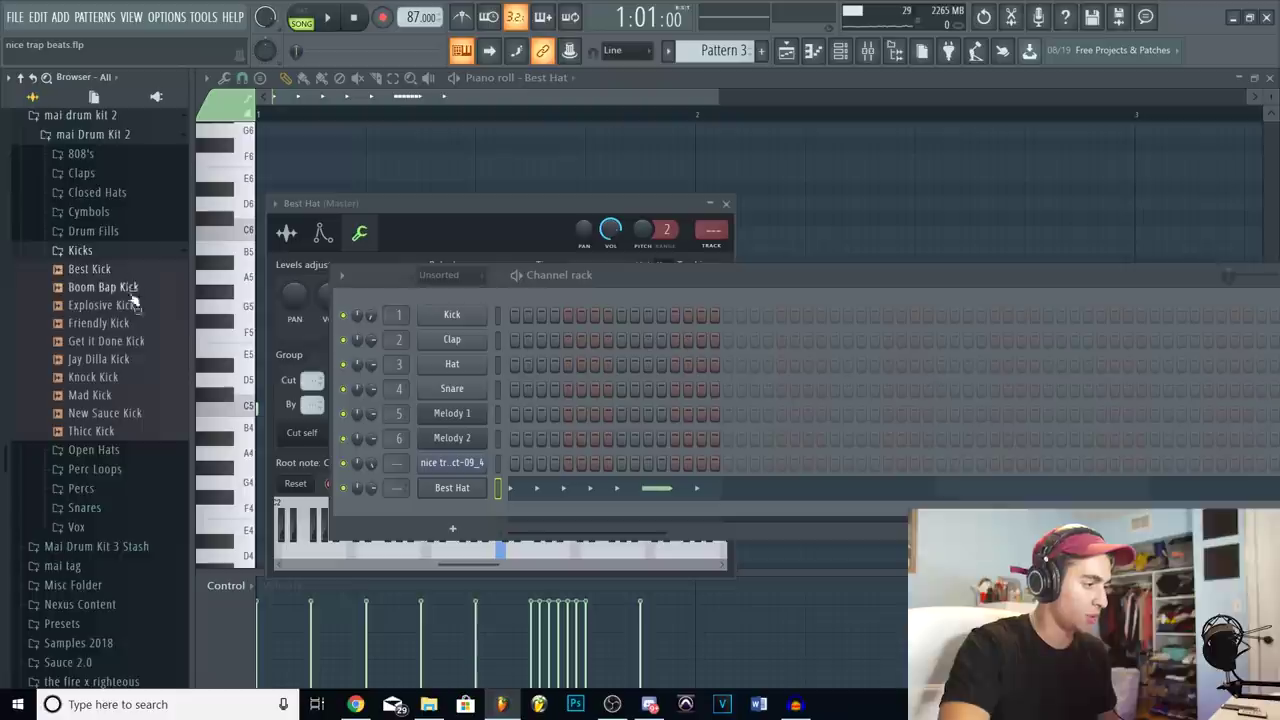
scroll(125, 320, down, 2)
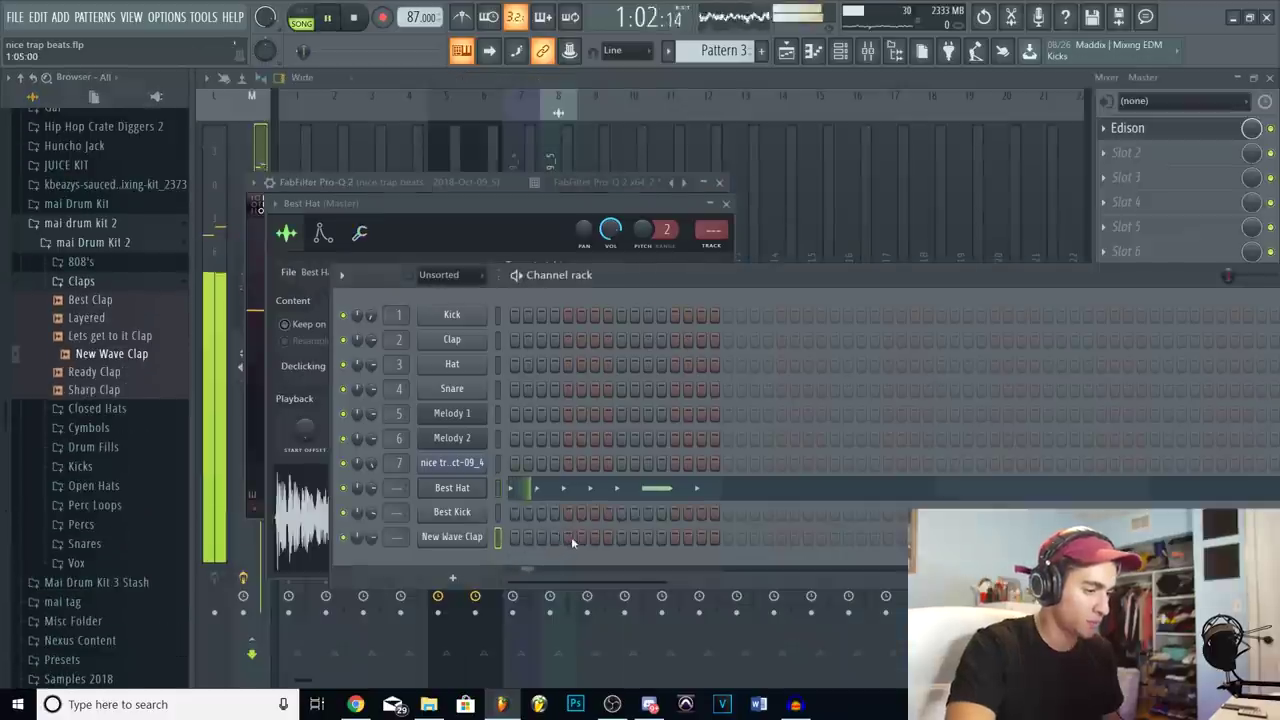
Program New Wave Clap on steps 5 and 13, and add Snare Perc with two hits panned to opposite sides.
click(673, 538)
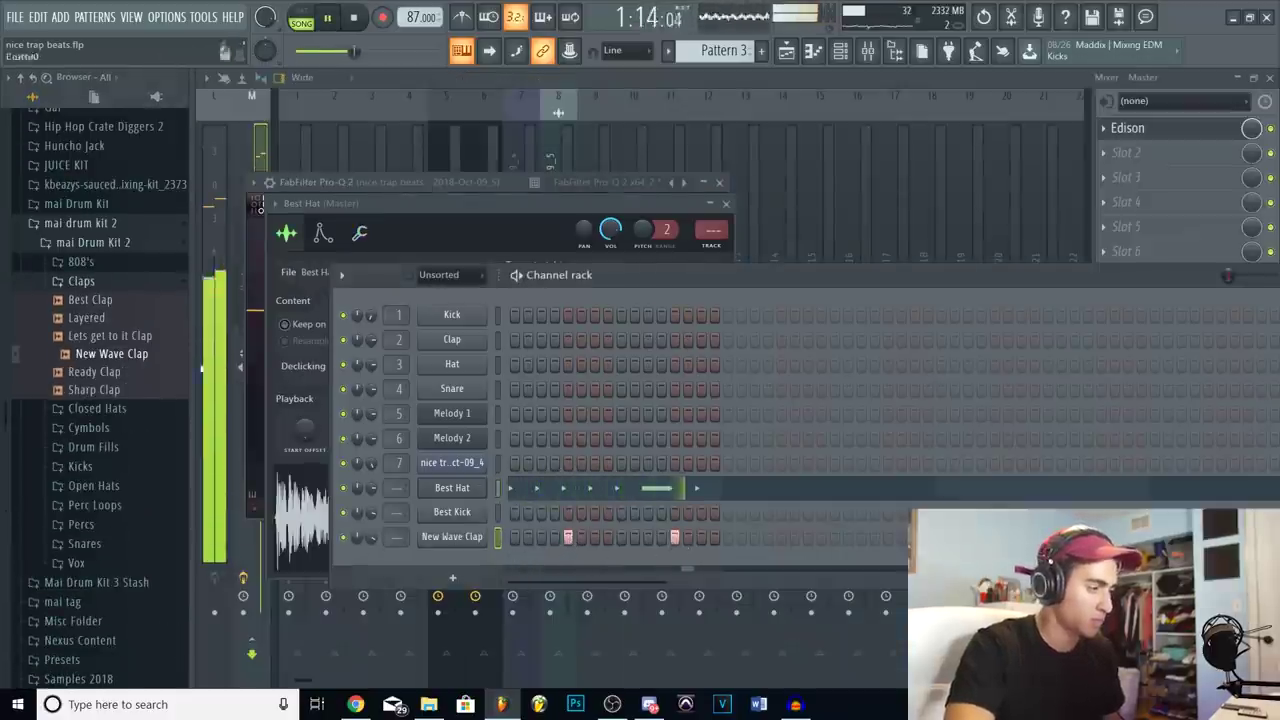
click(81, 281)
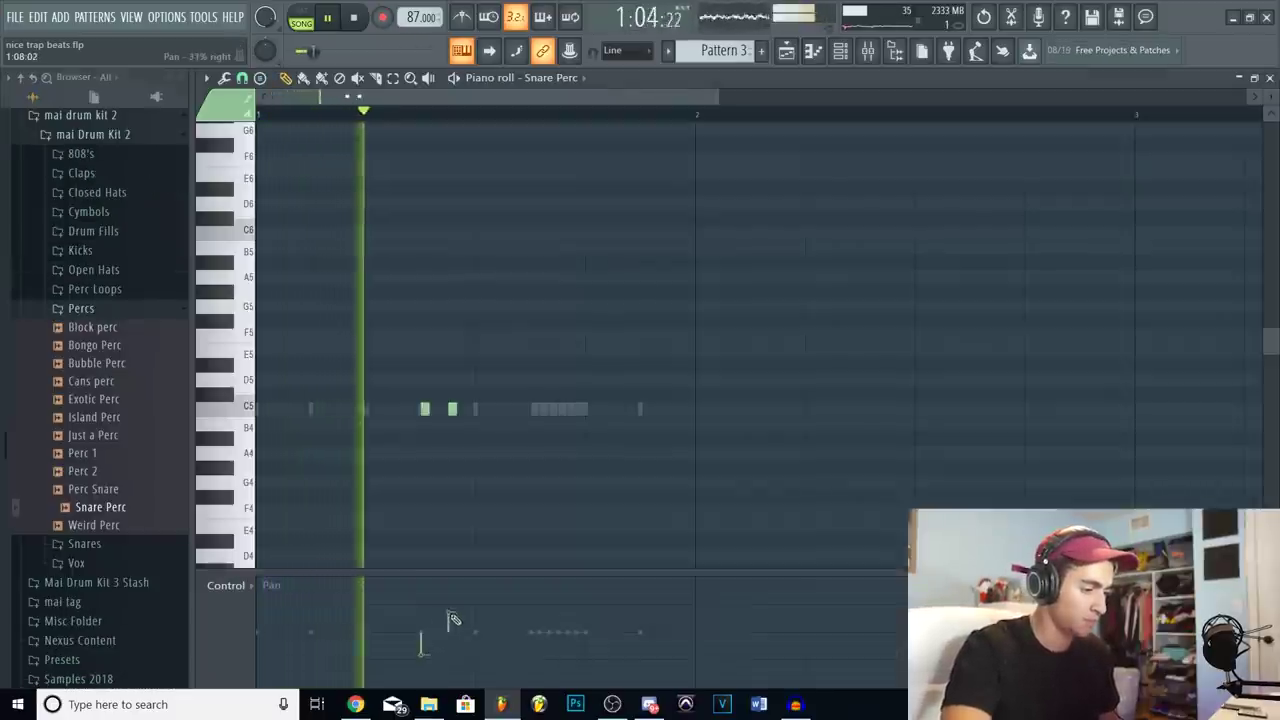
key(F6)
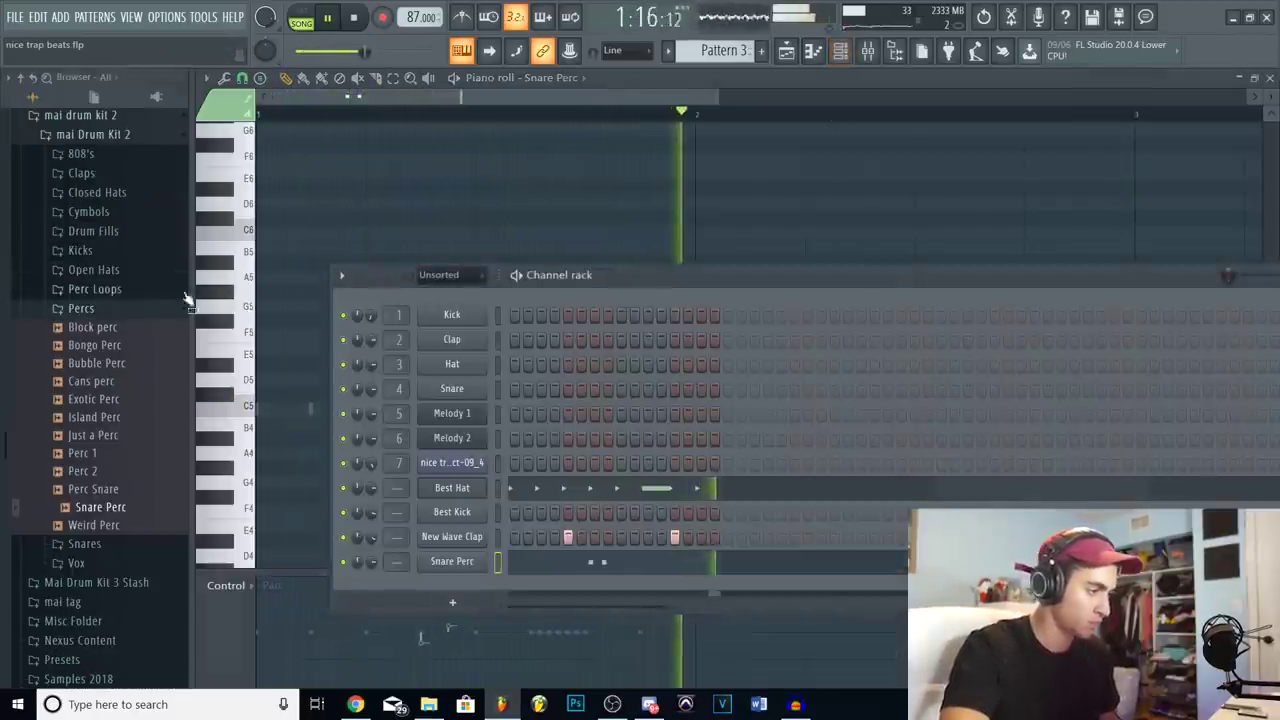
Add 6ix Snare from the Snares folder on step 10, and Open Hat 4 on steps 3 and 11 of Pattern 3.
click(81, 308)
click(84, 327)
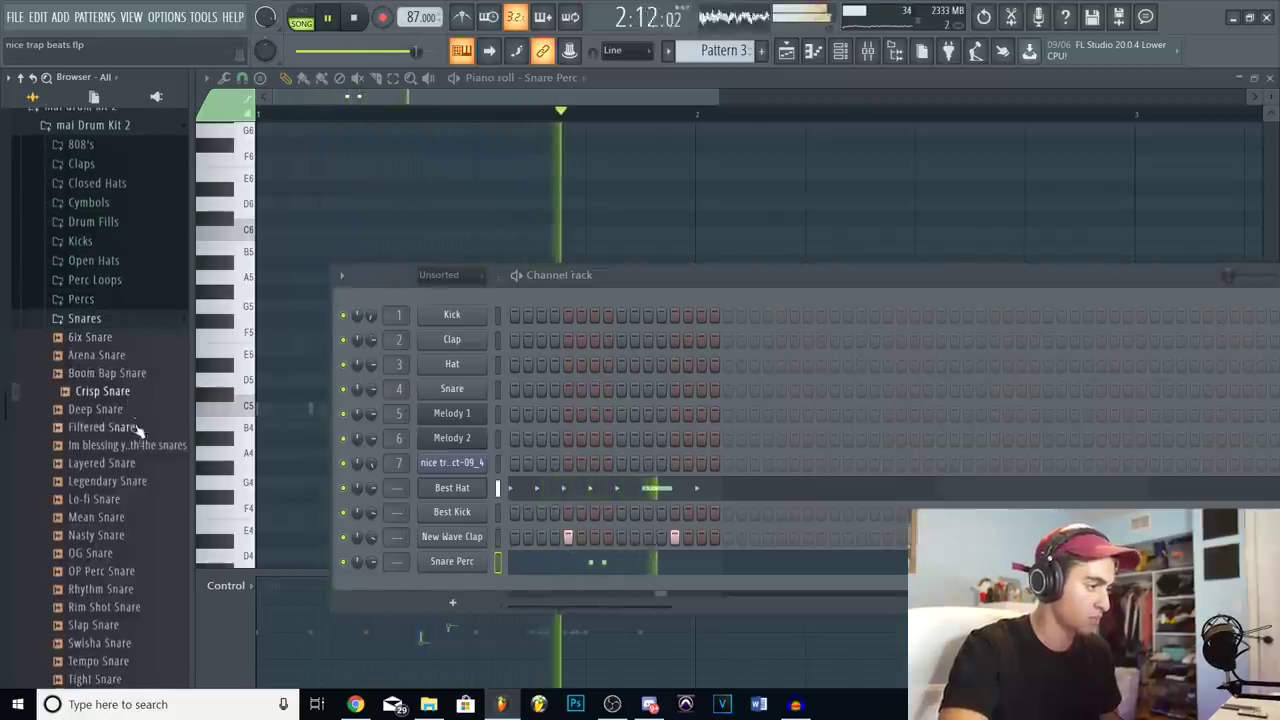
scroll(100, 400, down, 2)
drag(97, 229, 632, 586)
click(634, 586)
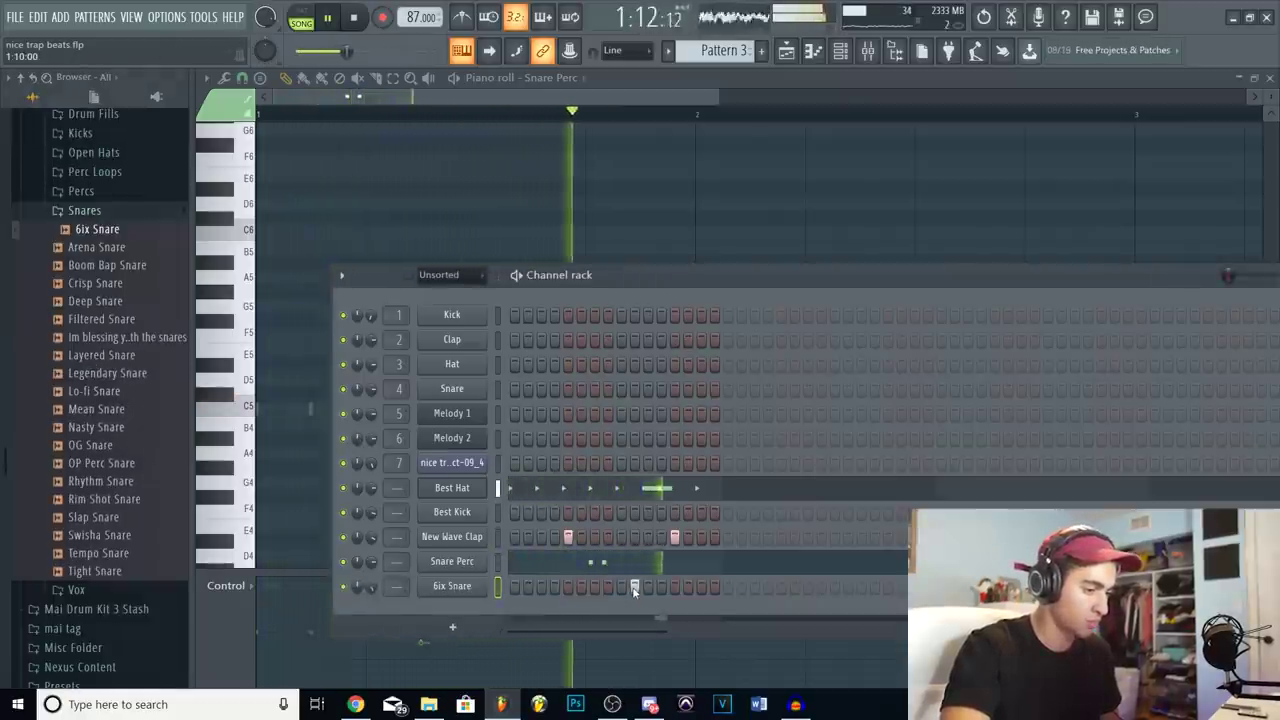
click(80, 211)
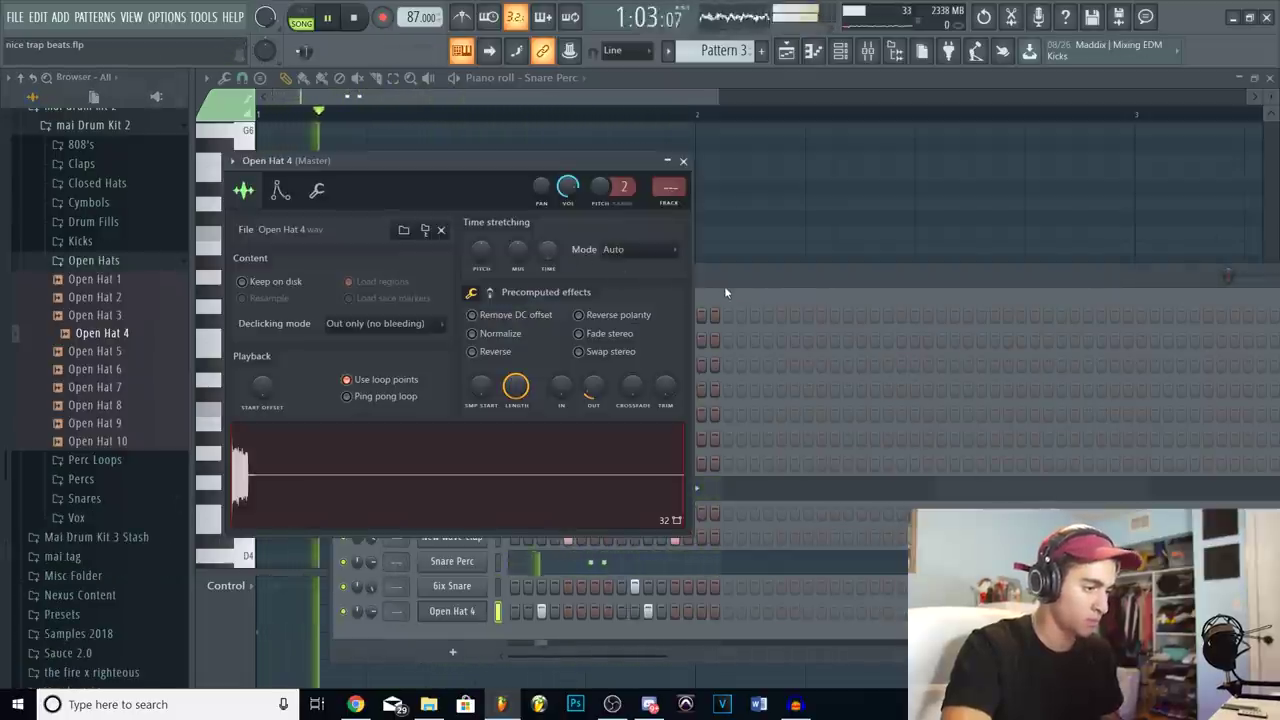
click(704, 281)
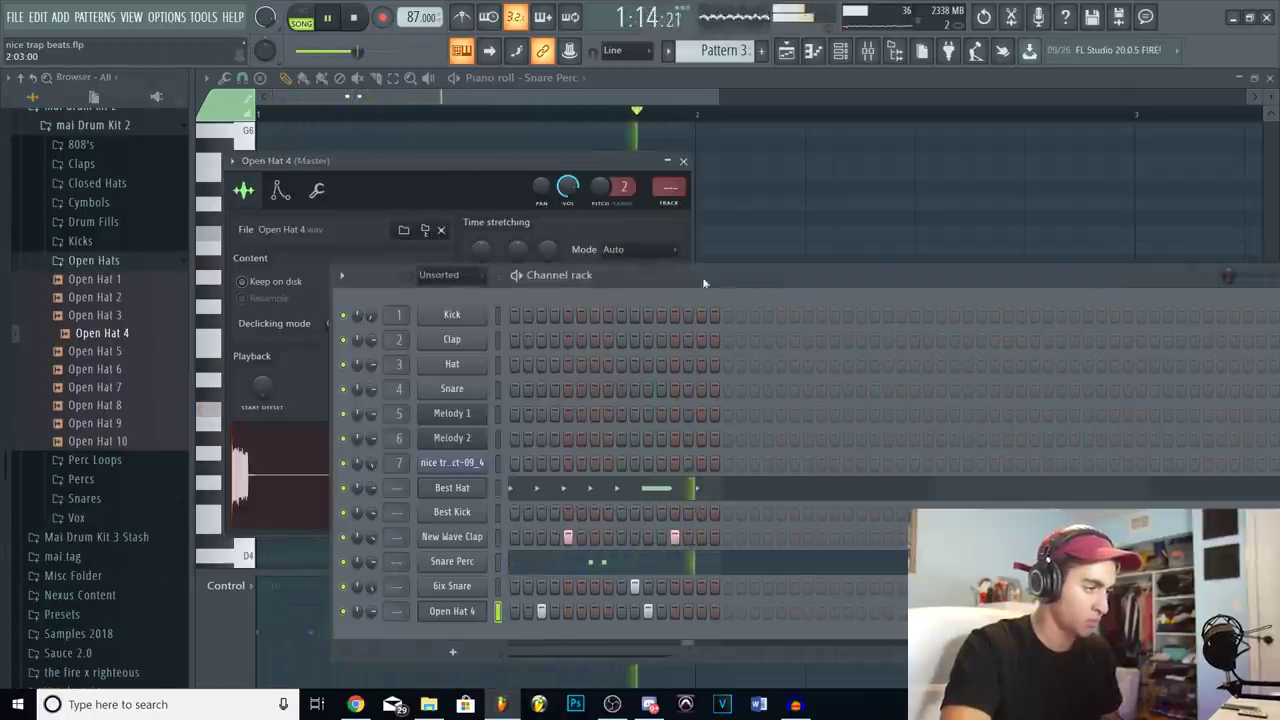
Program Best Kick on steps 1, 7, 11 and 15 of Pattern 3.
click(684, 161)
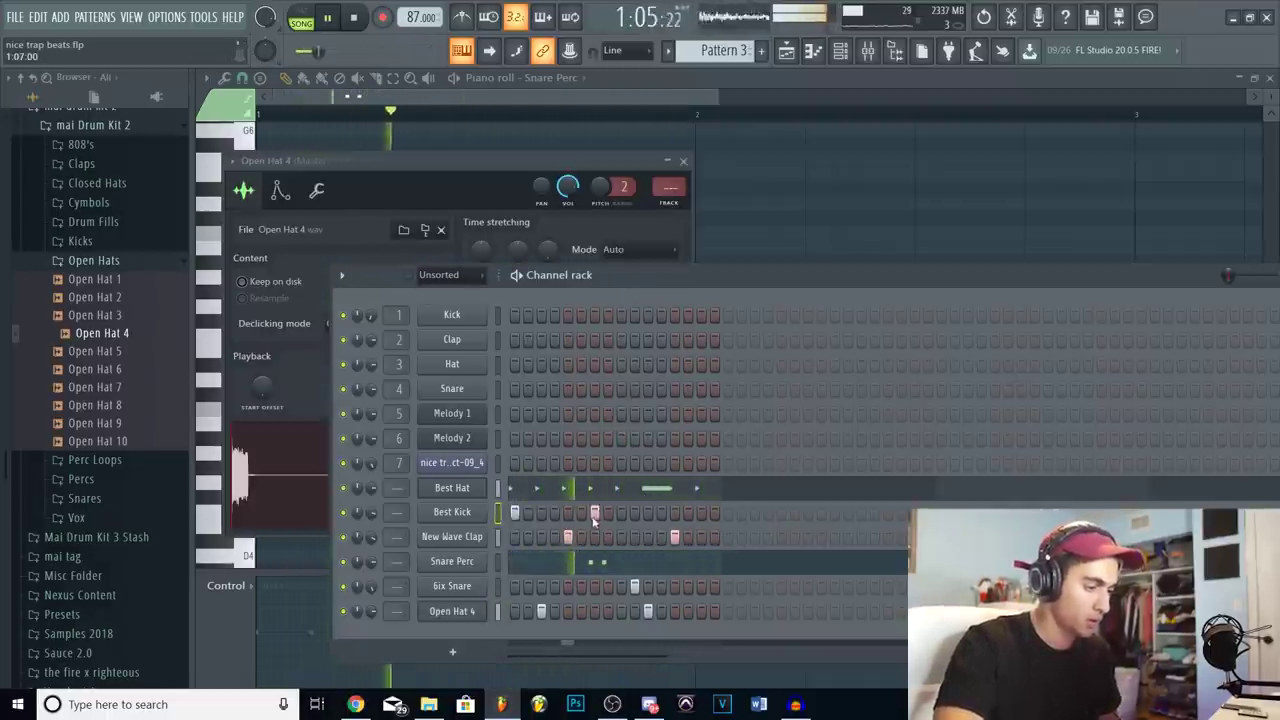
click(648, 512)
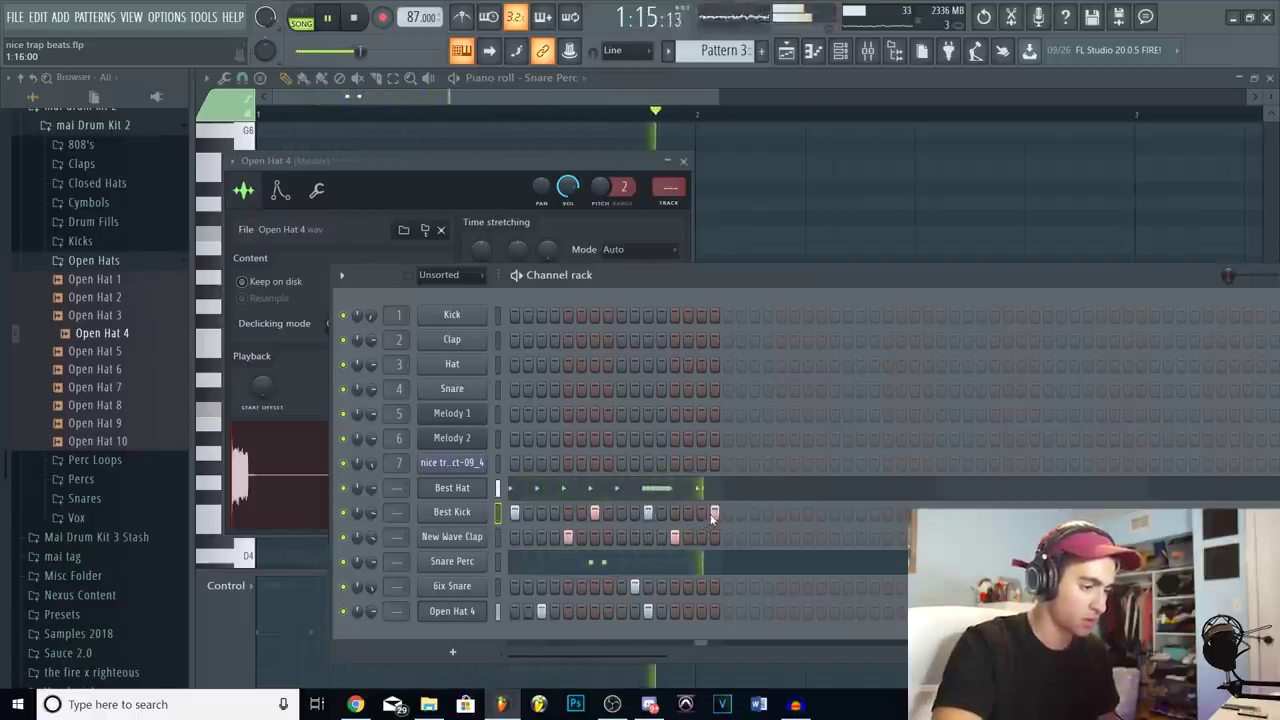
click(440, 512)
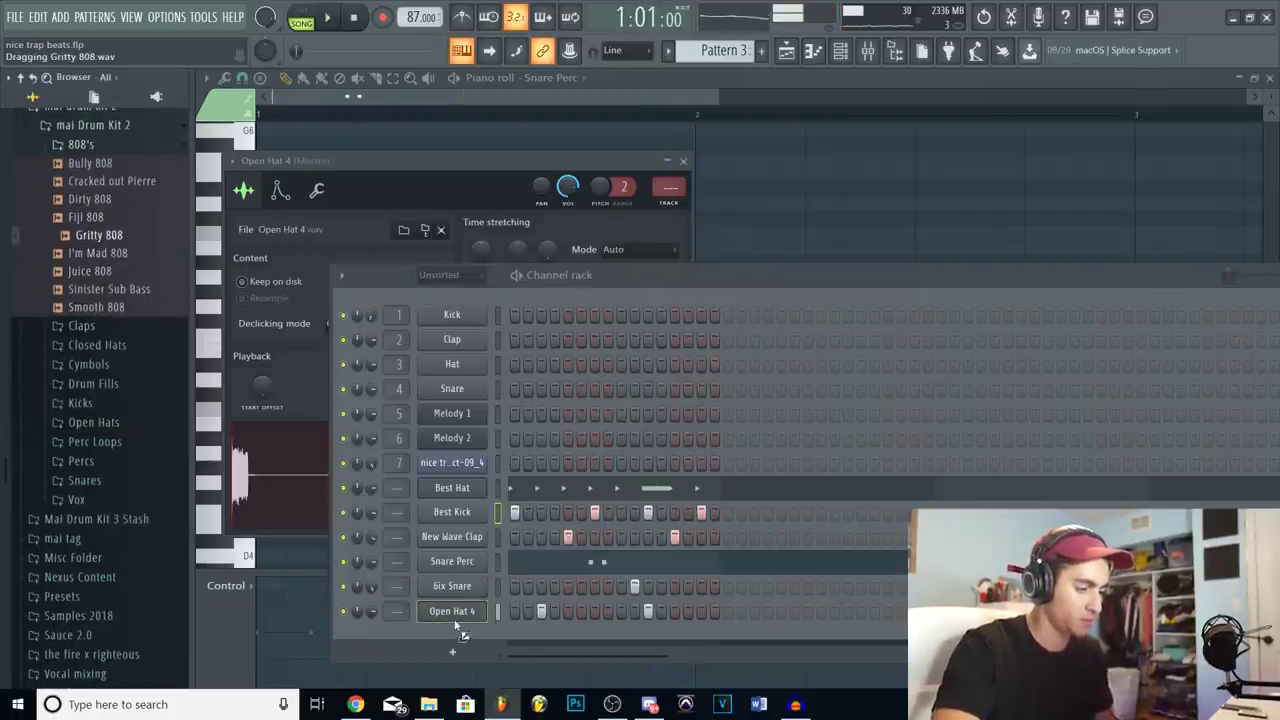
Add Gritty 808 from the 808's folder as a channel in Pattern 3, with a one-beat opening note raised to D6.
drag(462, 632, 462, 636)
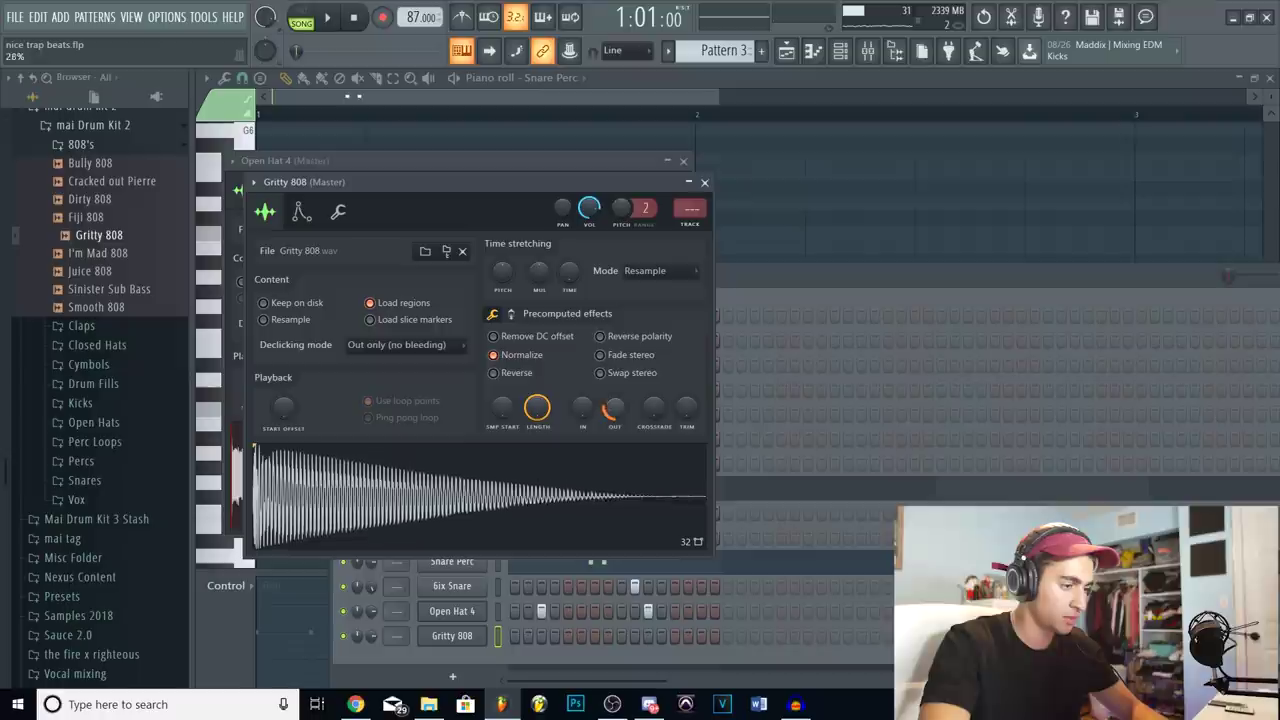
click(338, 211)
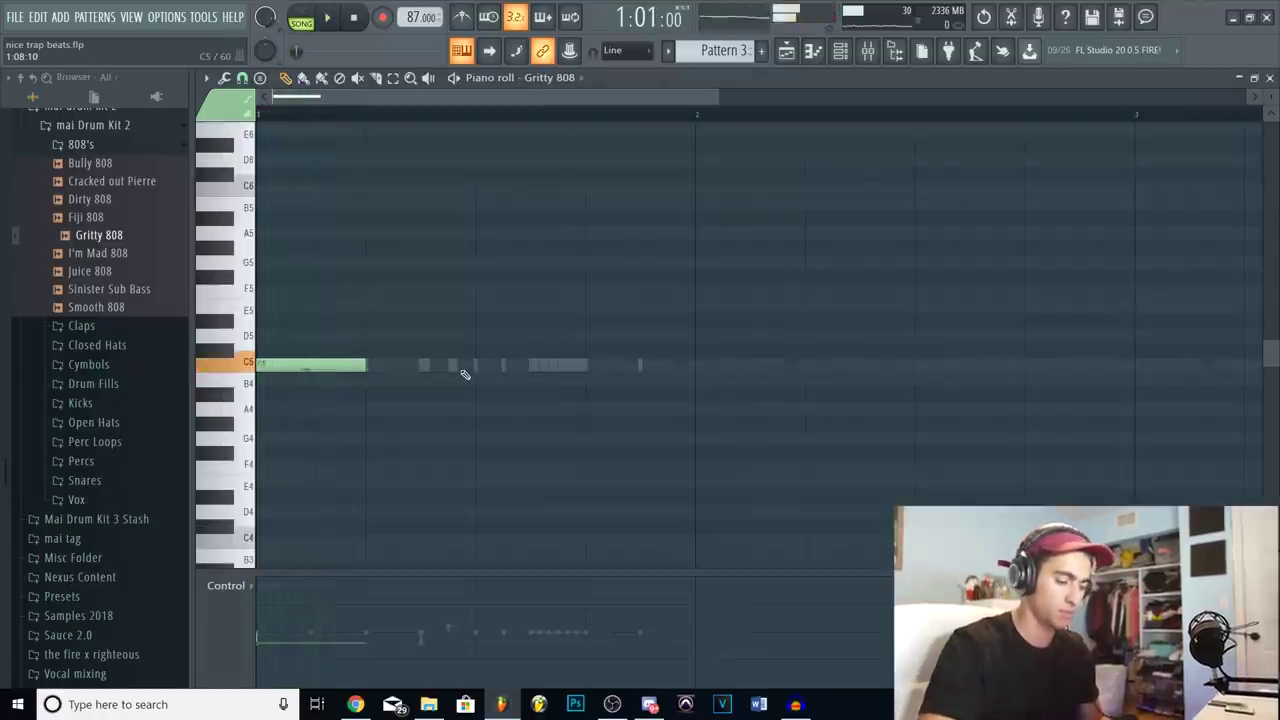
key(ctrl+Up)
key(space)
key(shift+Up)
key(space)
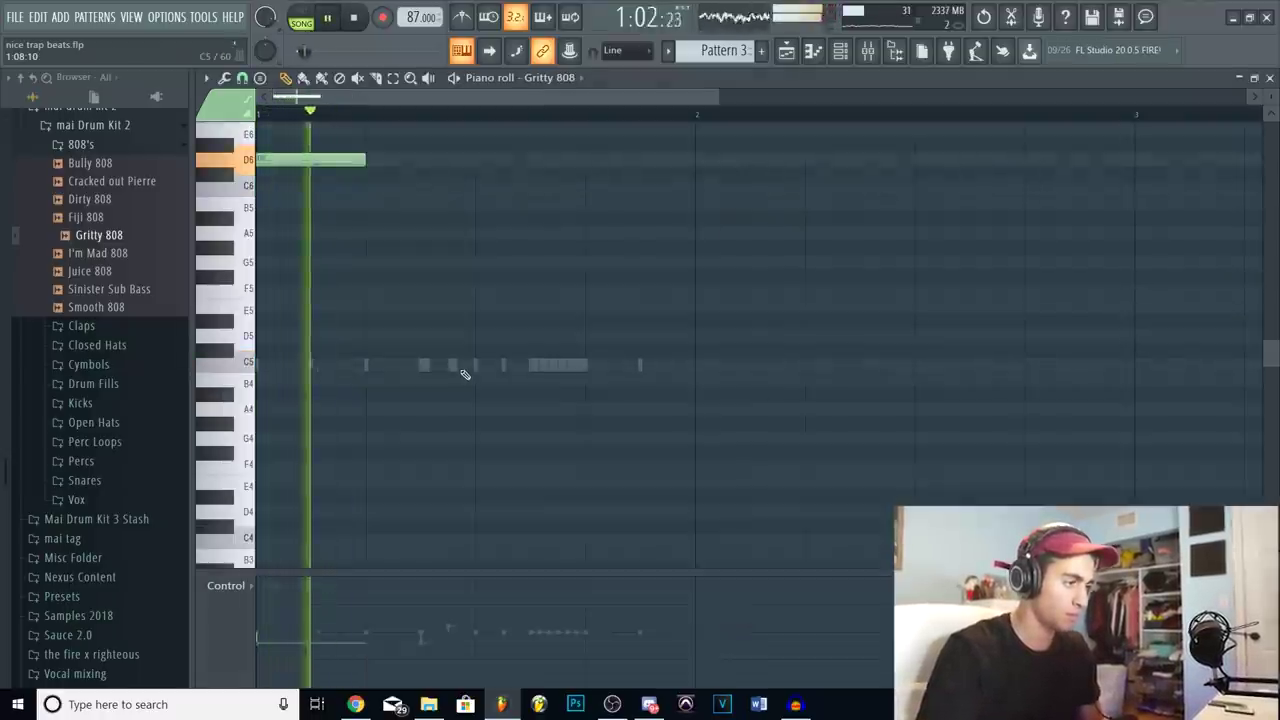
Raise the opening Gritty 808 note to E6, auditioning its pitch against the melody.
key(space)
key(shift+Up)
key(space)
key(space)
key(shift+Up)
key(space)
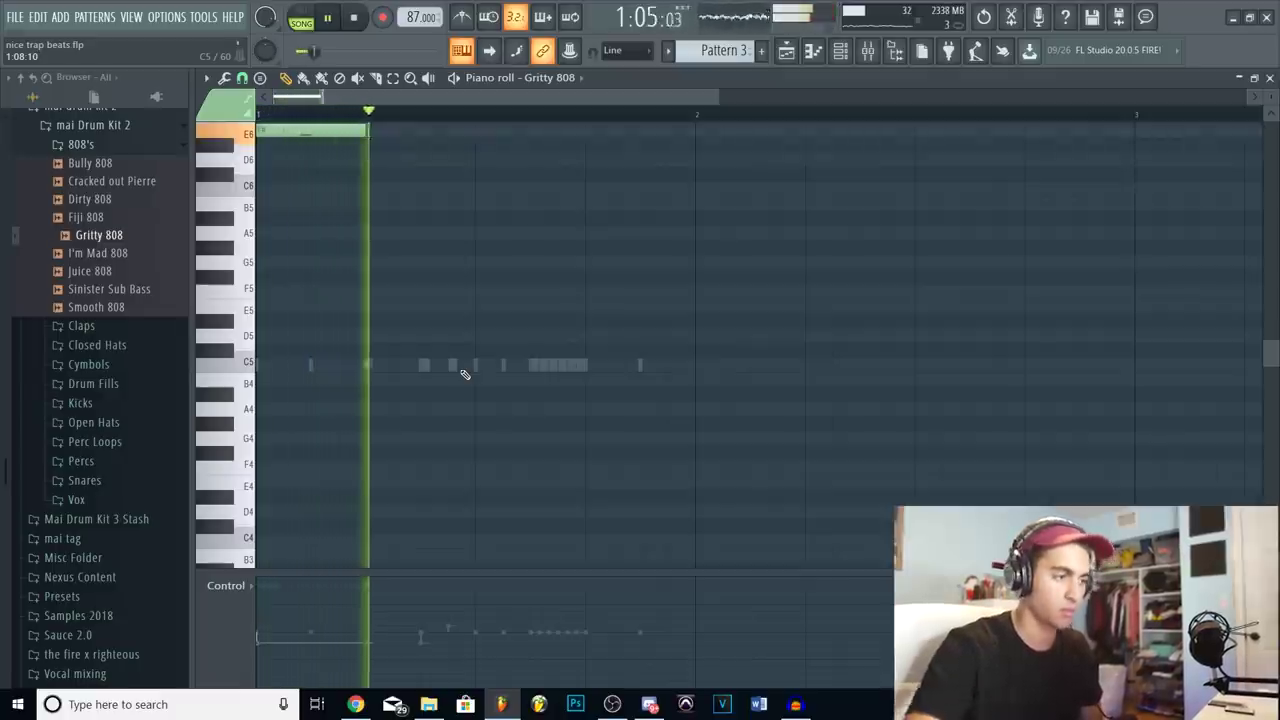
key(space)
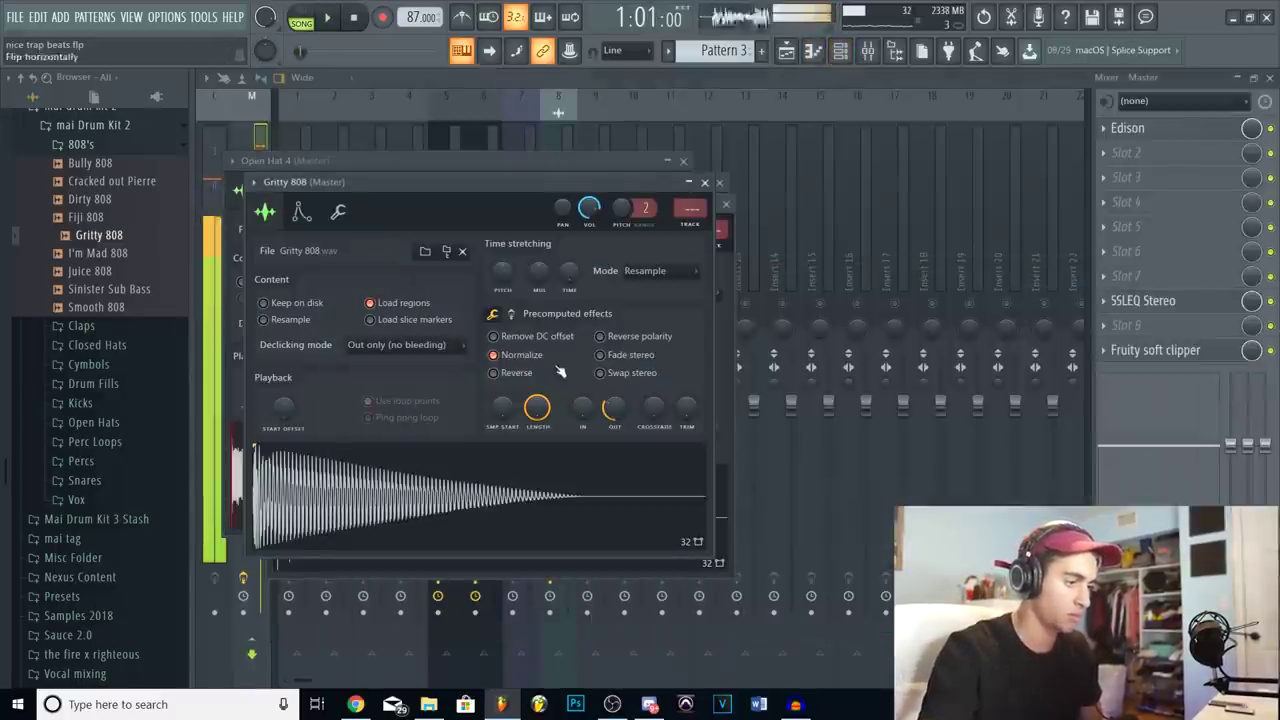
Play the beat while checking the mixer levels, and return to the Gritty 808 notes.
key(space)
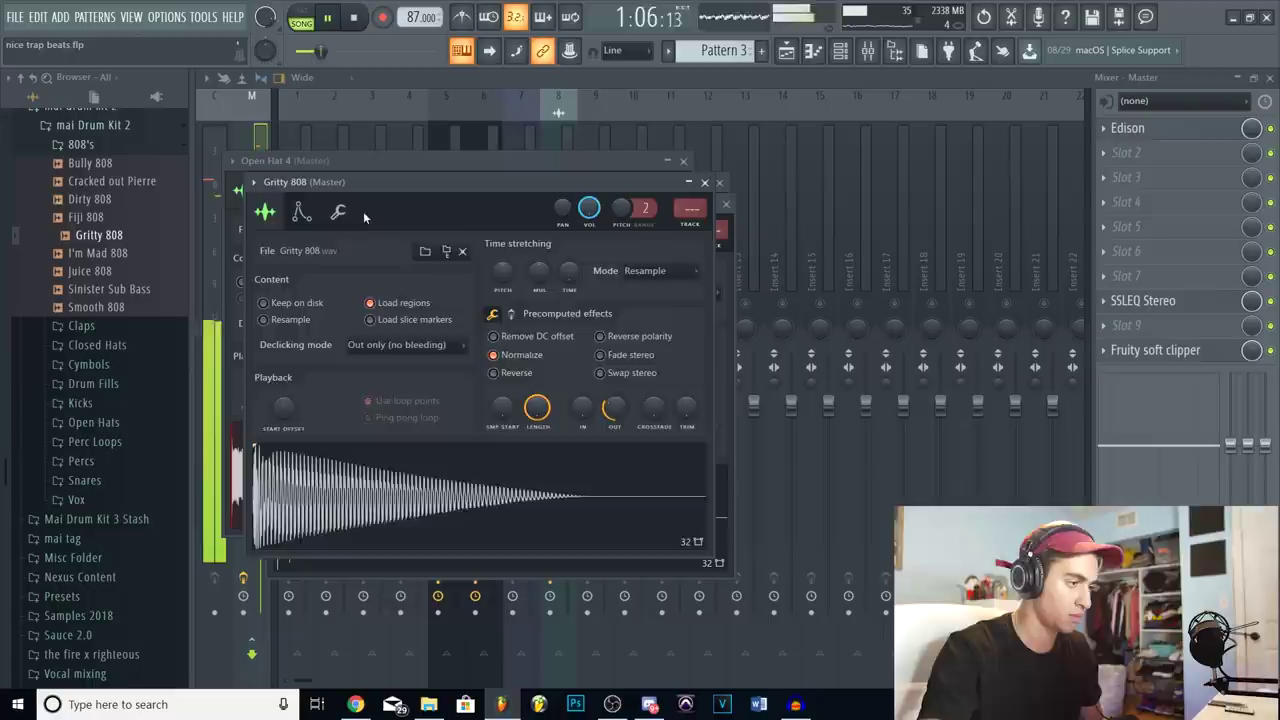
click(338, 212)
click(672, 103)
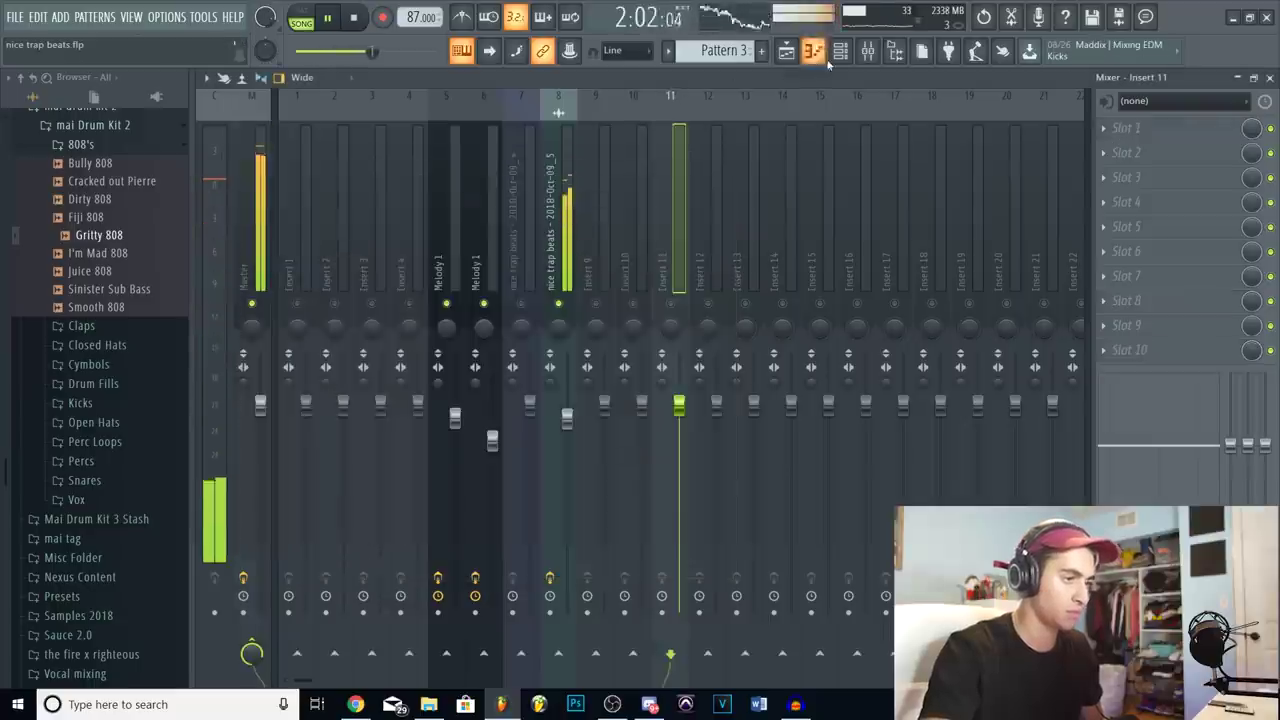
click(839, 53)
click(601, 638)
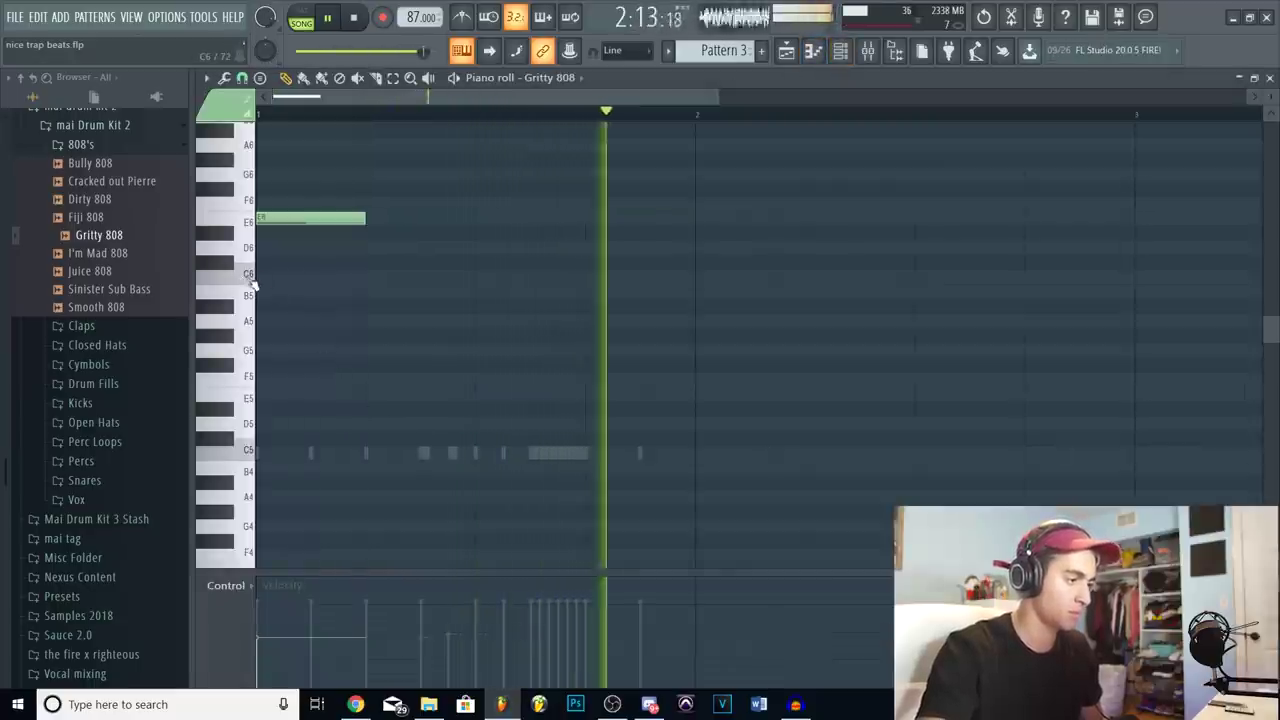
key(space)
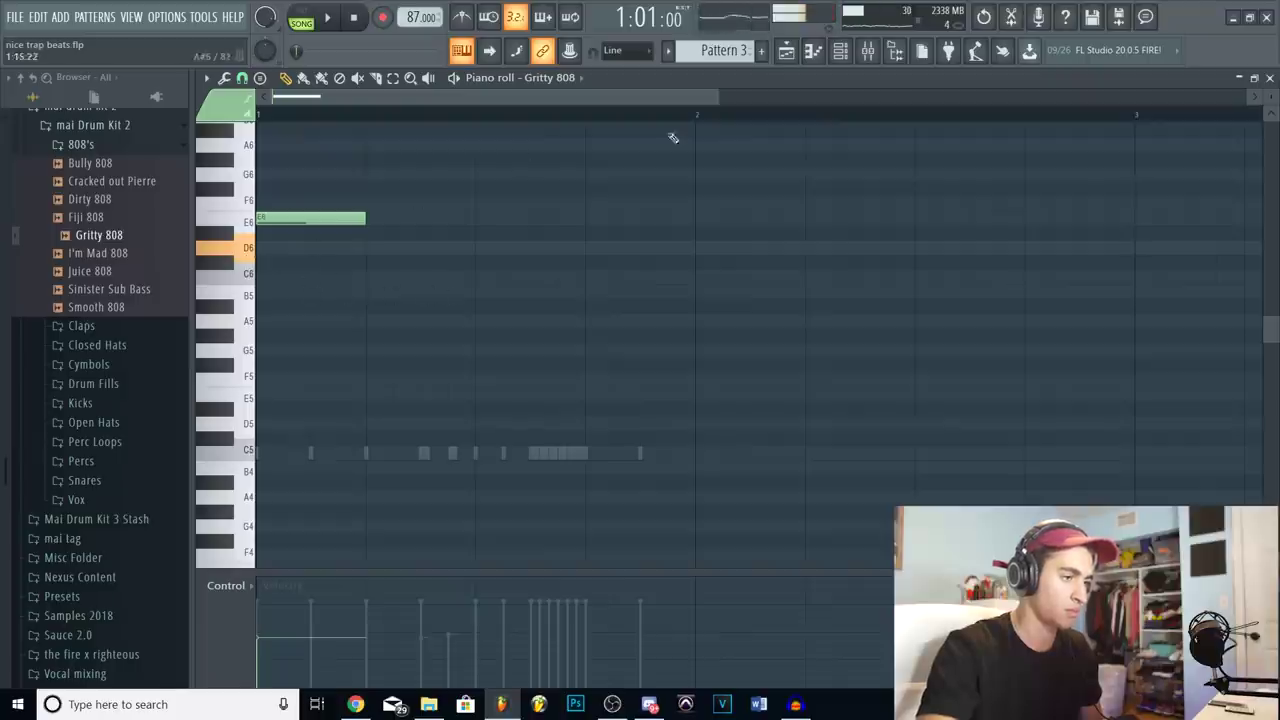
Repeat the two-bar melody clip on Track 1 through bar 8 and move the two Pattern 3 clips to start at bar 9.
drag(442, 184, 534, 180)
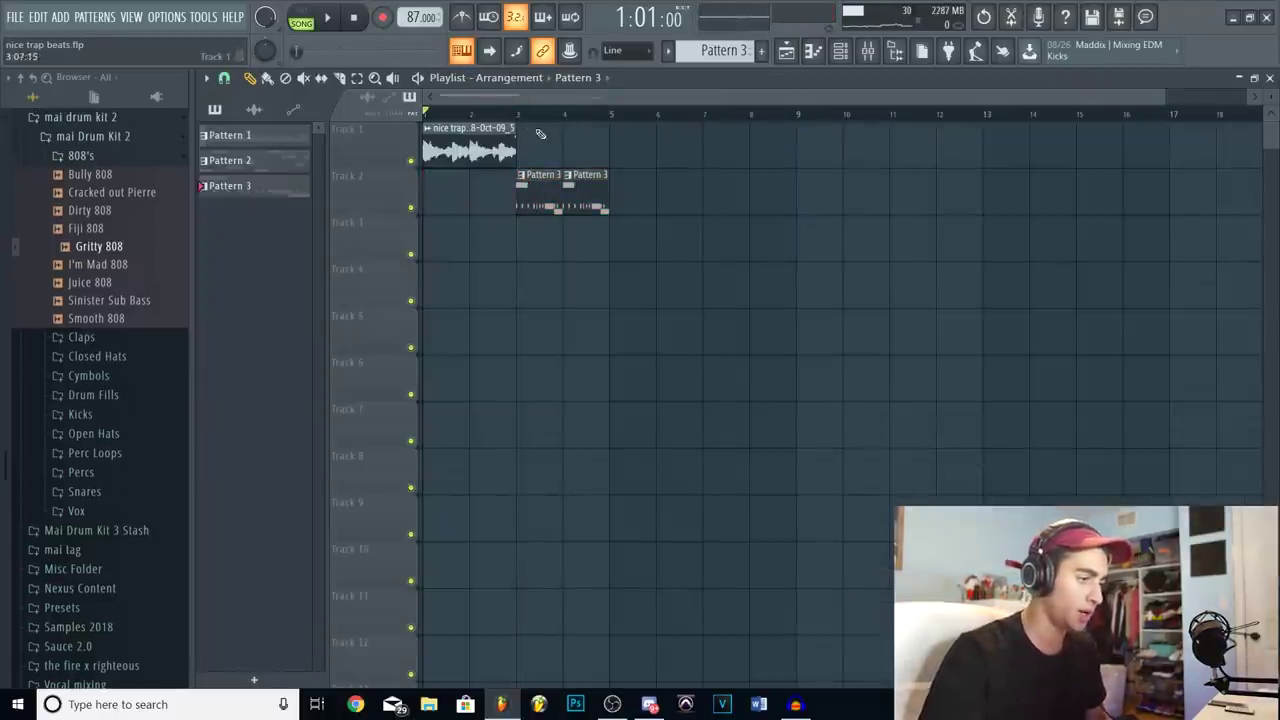
drag(709, 207, 530, 180)
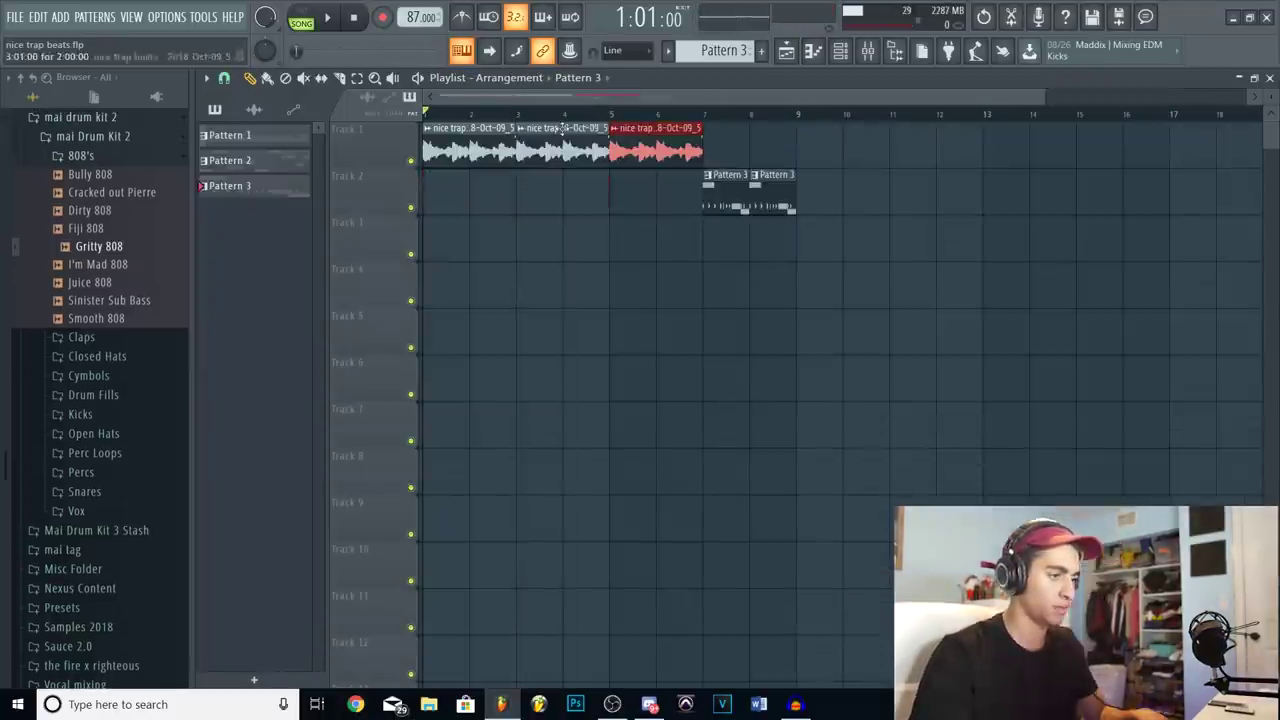
scroll(608, 117, down, 2)
key(ctrl+b)
drag(786, 214, 655, 176)
drag(660, 178, 733, 178)
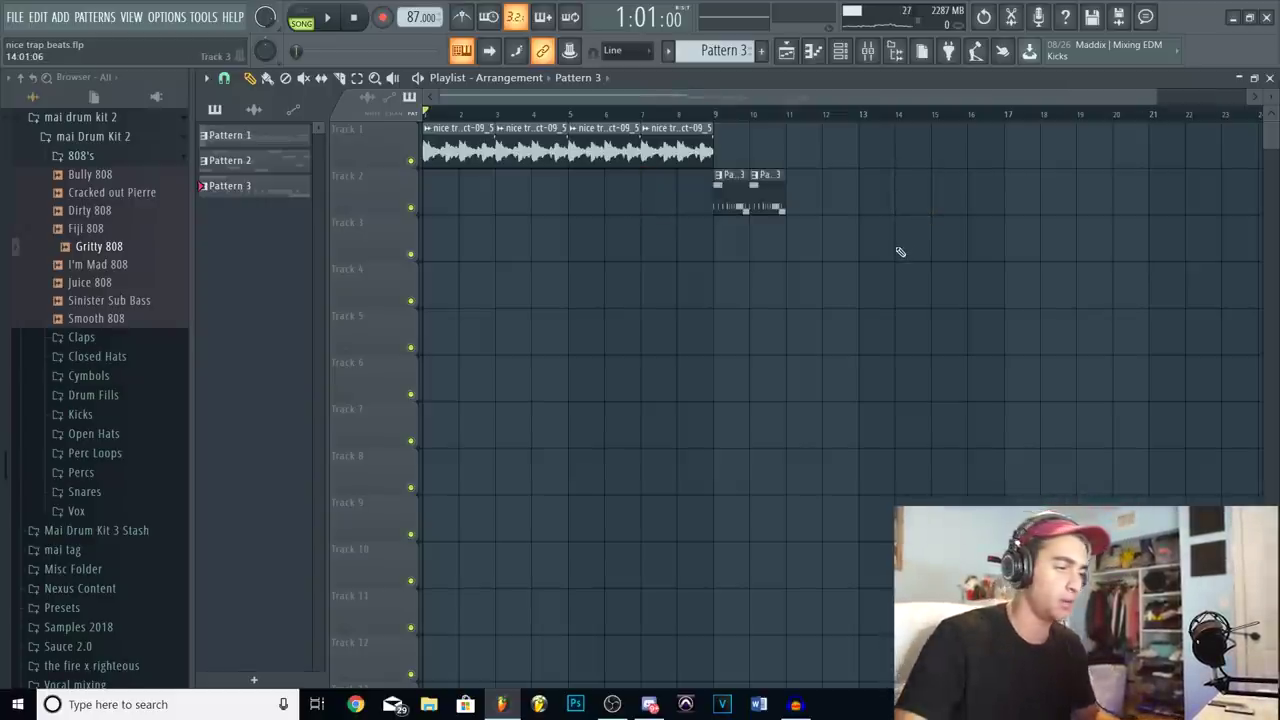
Automate the HalfTime mix level on playlist Track 3, ramping it down to zero just before bar 5.
scroll(489, 93, down, 1)
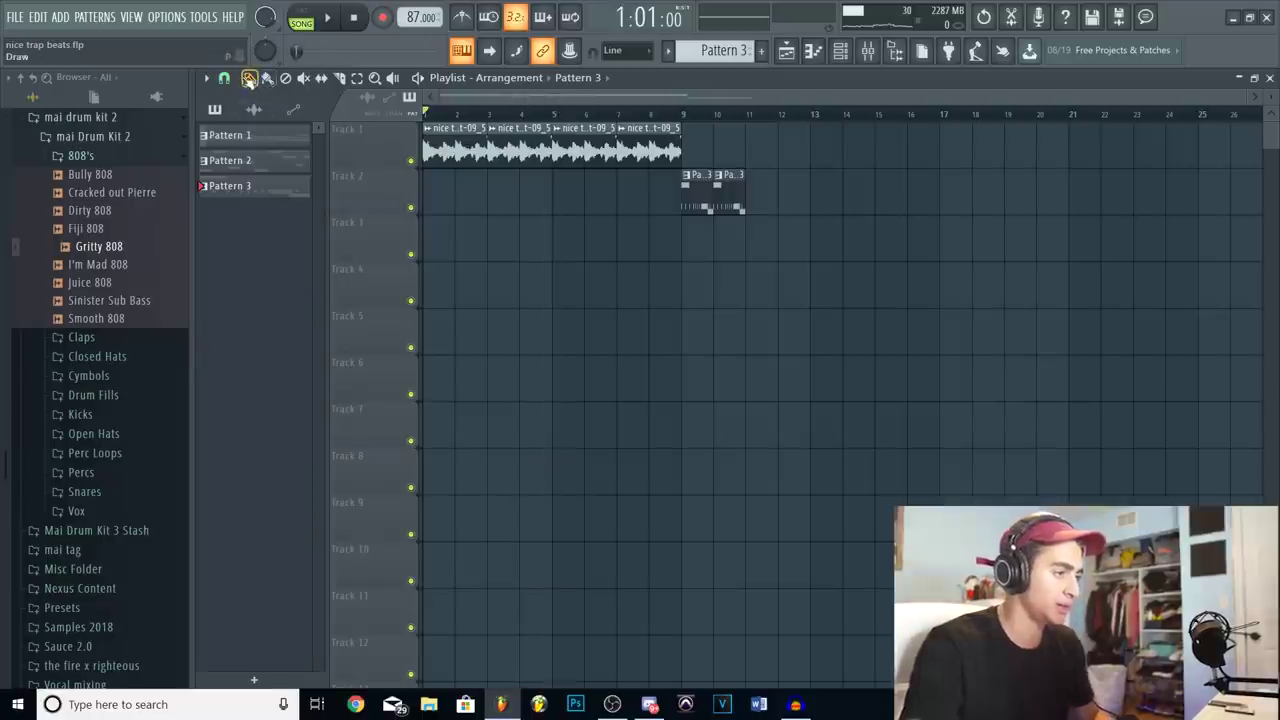
click(871, 50)
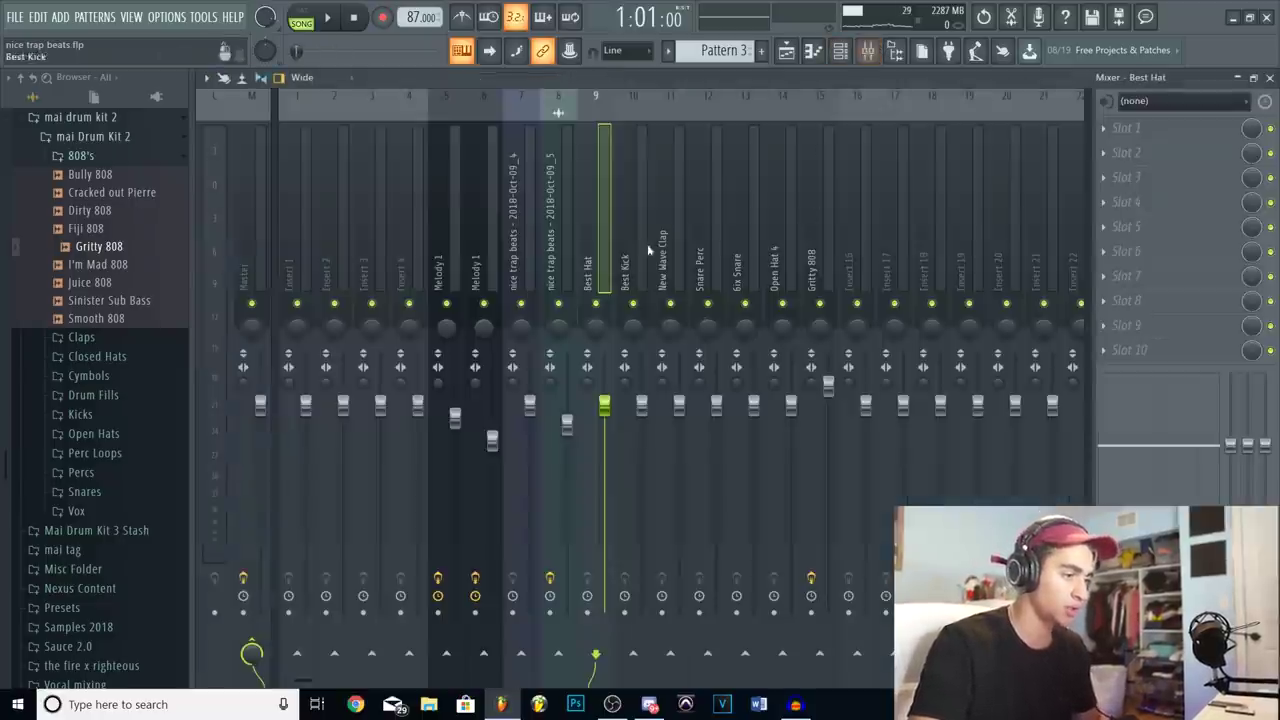
click(560, 236)
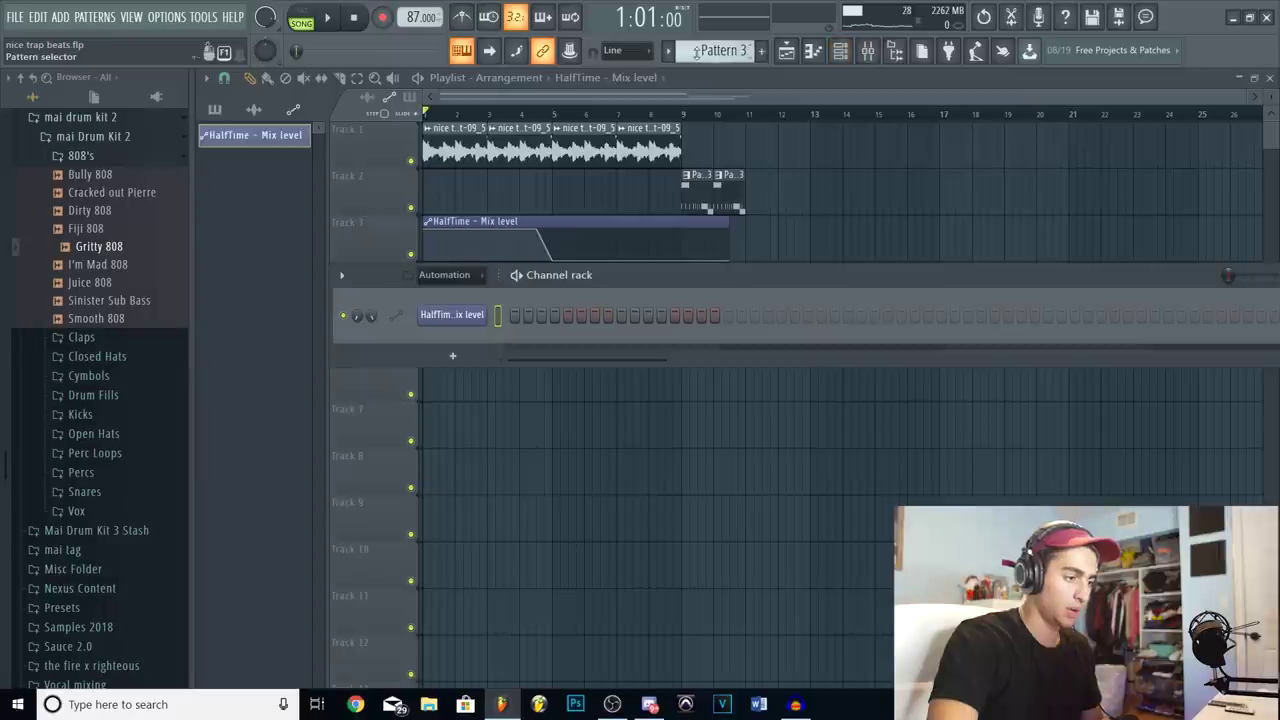
Add Sinister Sub Bass in a new Pattern 4 and Melody 1 in a new Pattern 5, placing both clips at bar 5.
scroll(697, 52, down, 3)
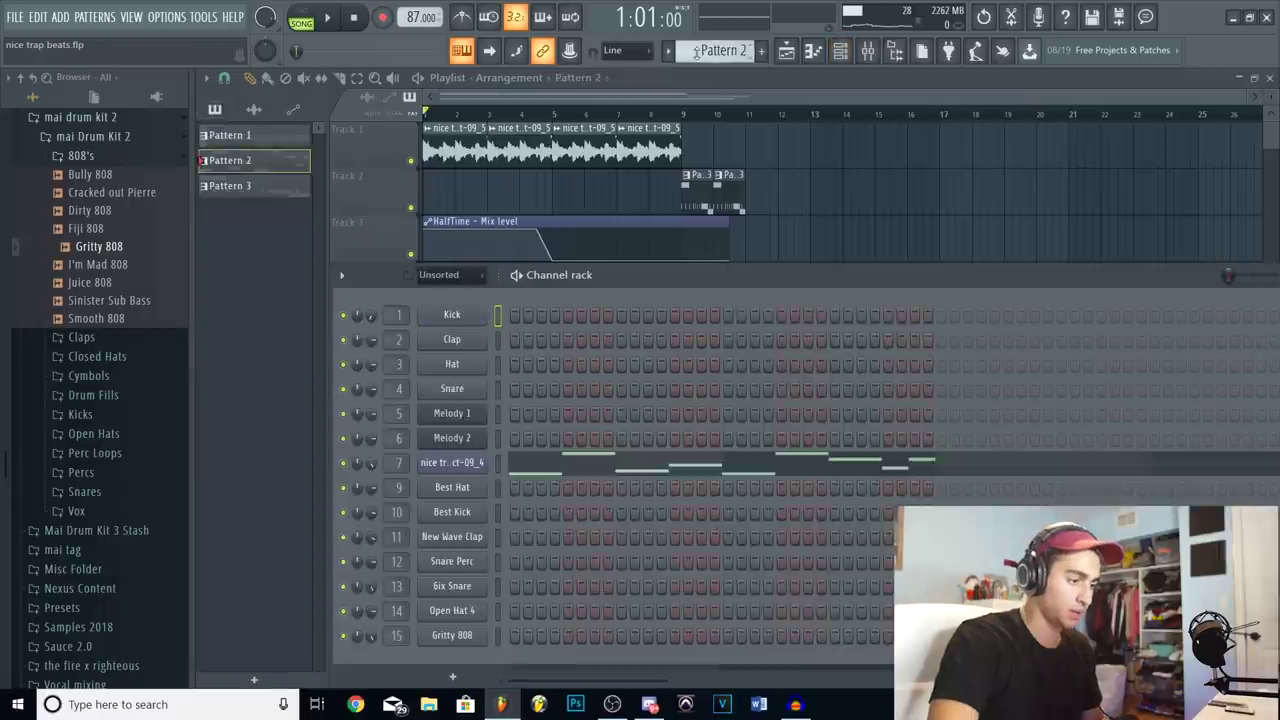
click(82, 157)
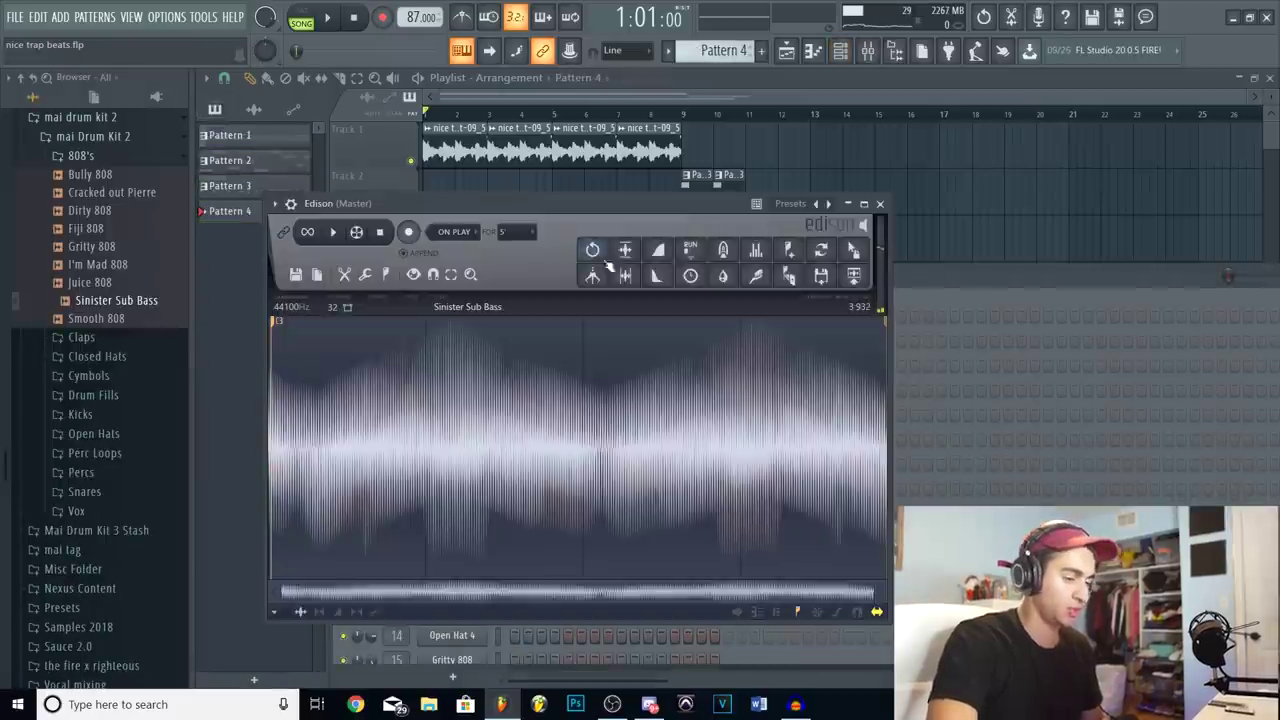
click(962, 274)
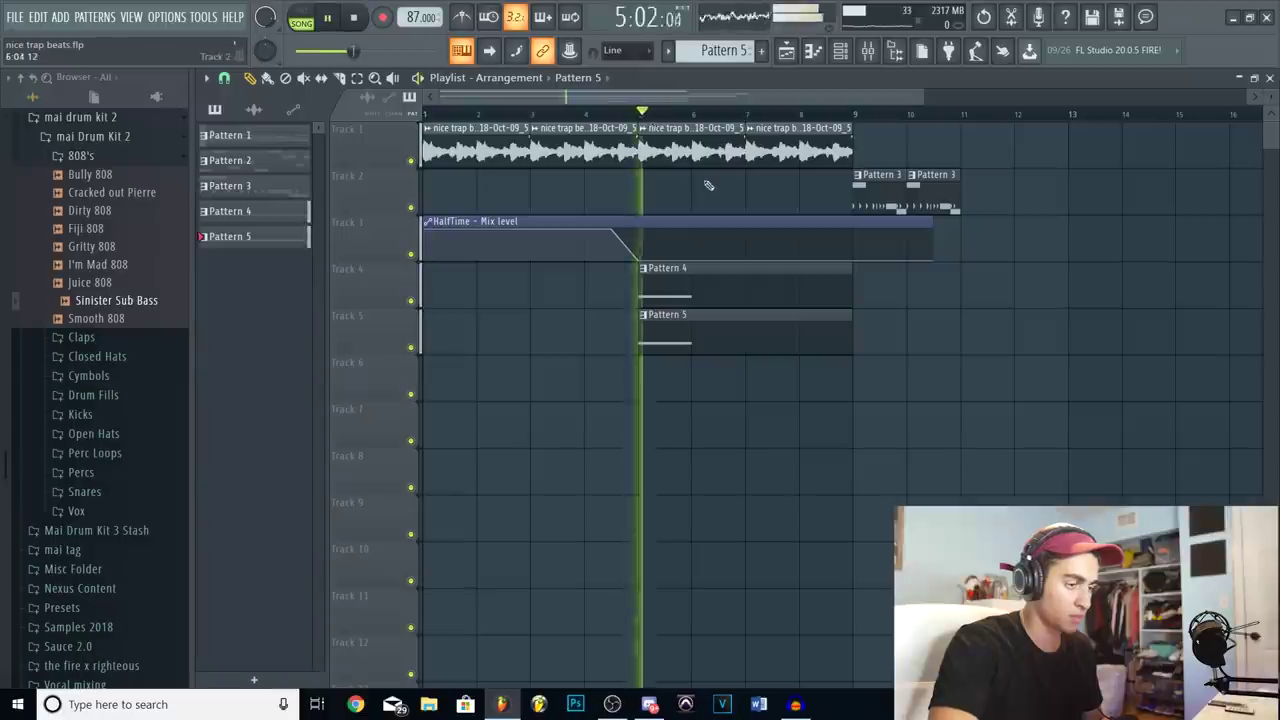
Add a one-bar C4 note at bar 3 of Melody 1 in Pattern 5 and play it back.
double_click(722, 340)
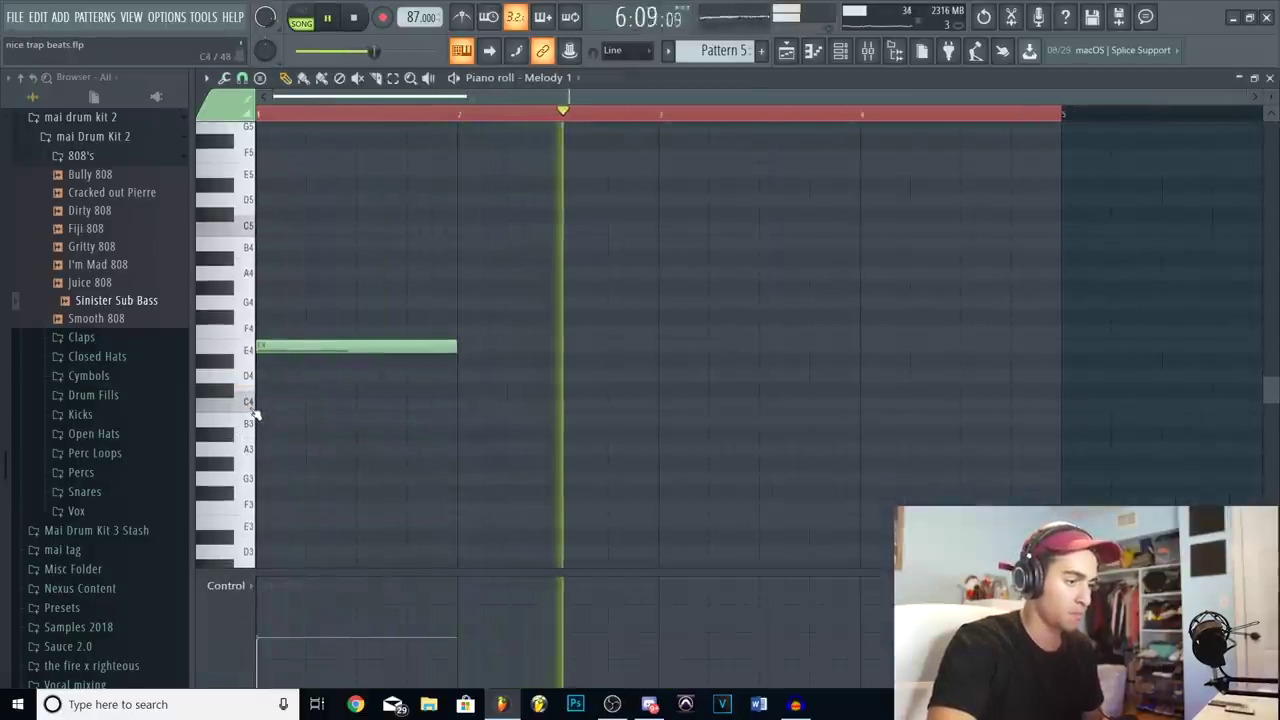
key(space)
click(250, 404)
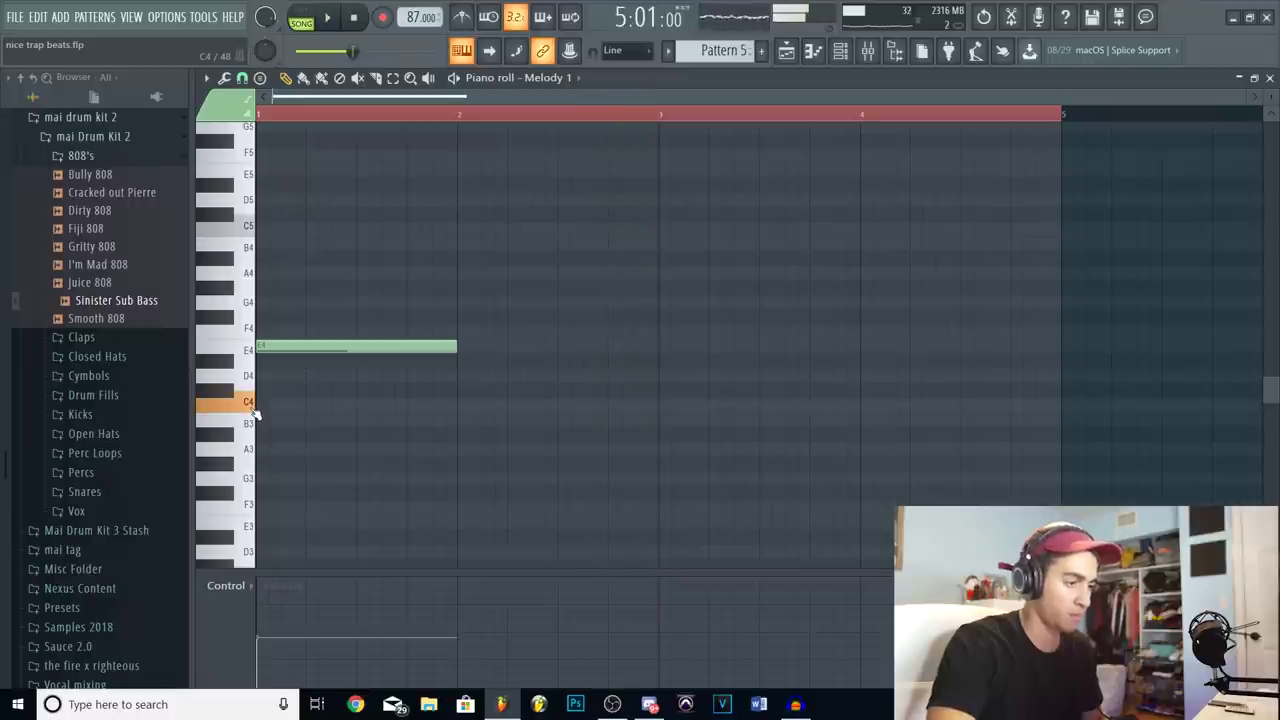
click(680, 404)
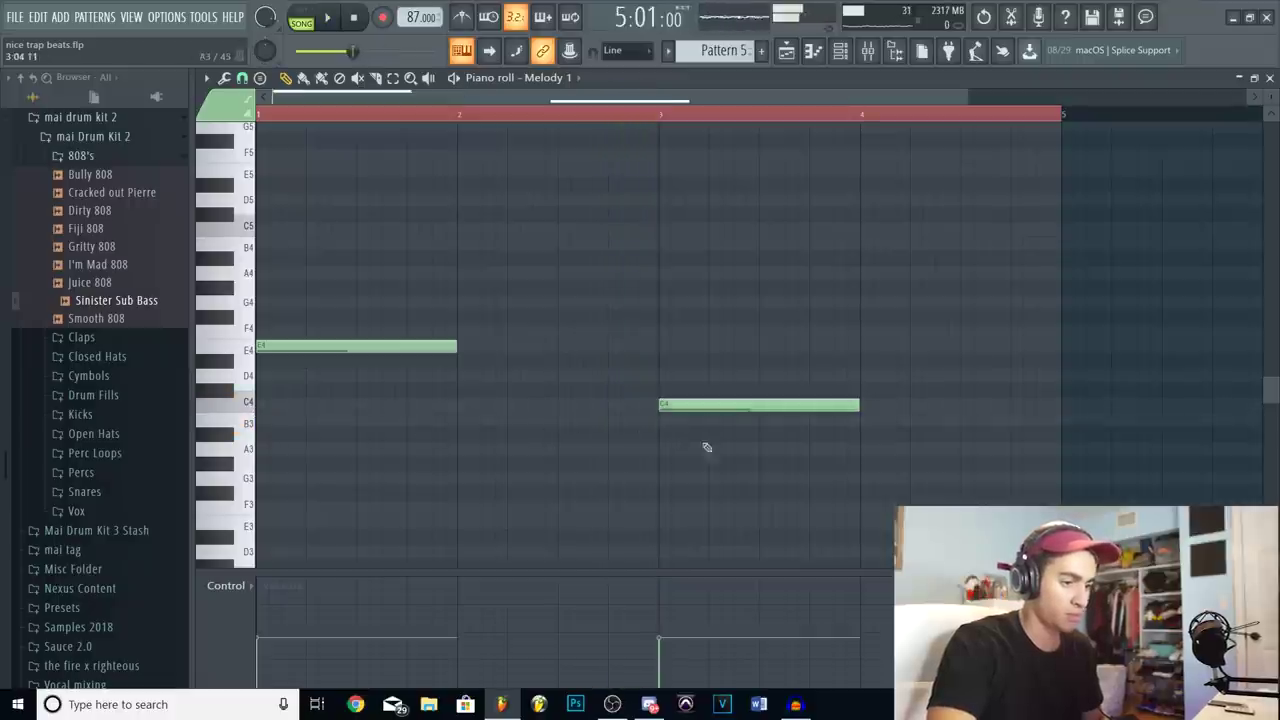
key(space)
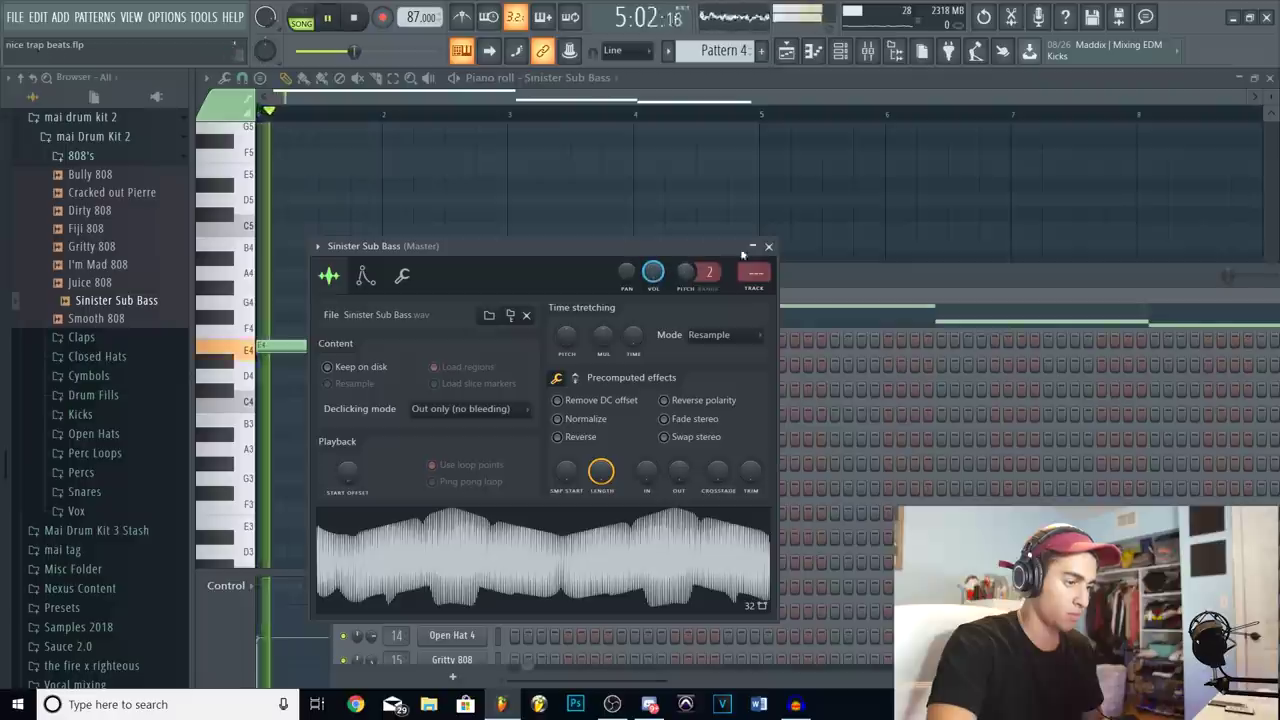
Play the arrangement from bar 5 to check the Sinister Sub Bass and Melody 1 parts together.
click(767, 246)
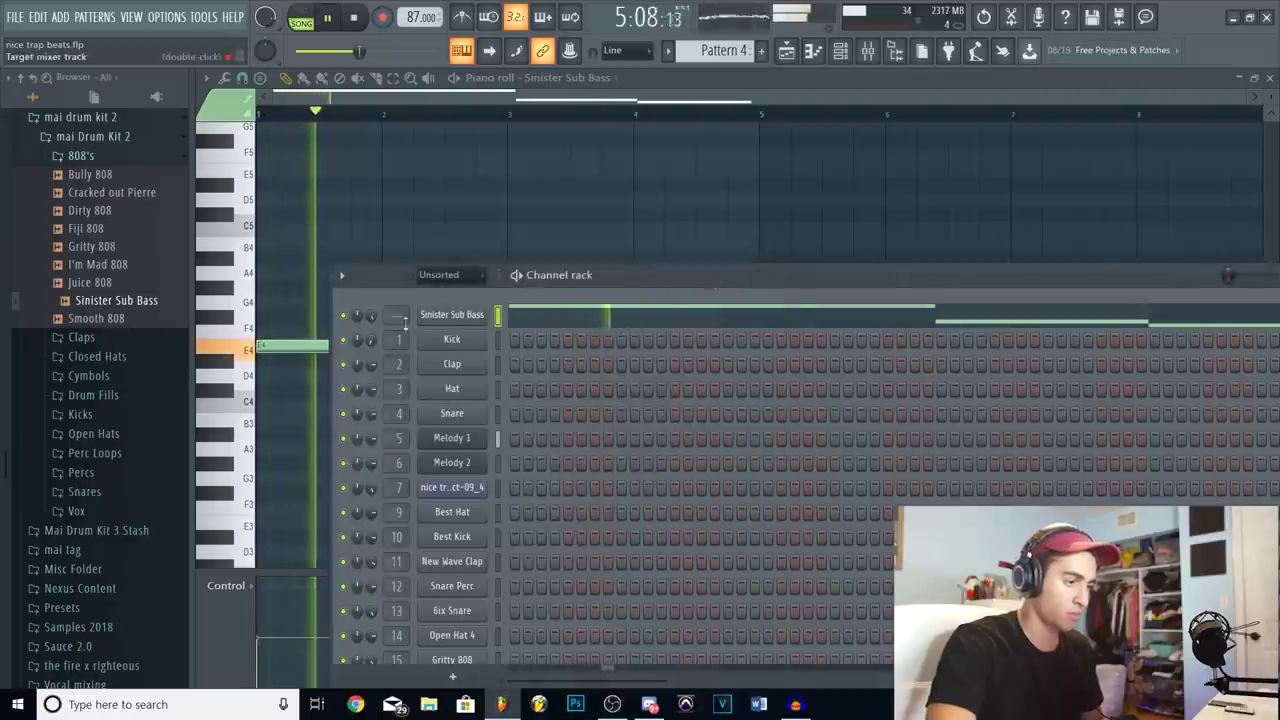
key(F5)
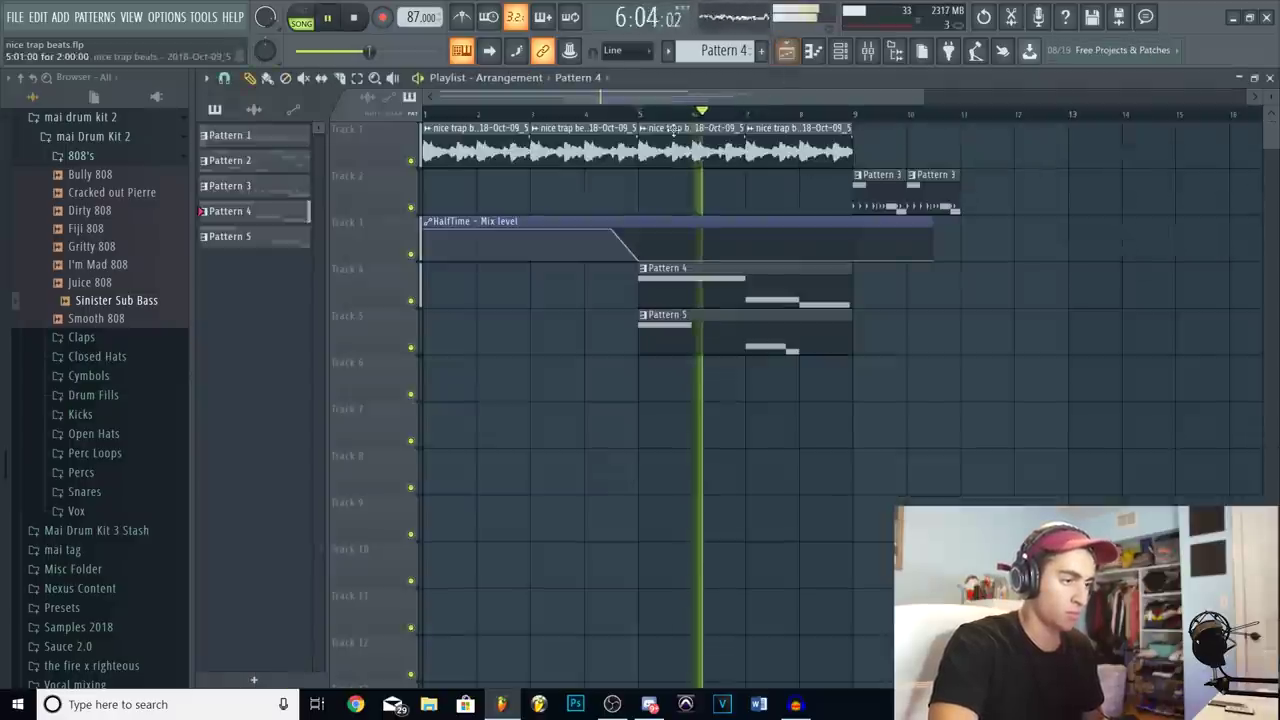
scroll(683, 118, up, 2)
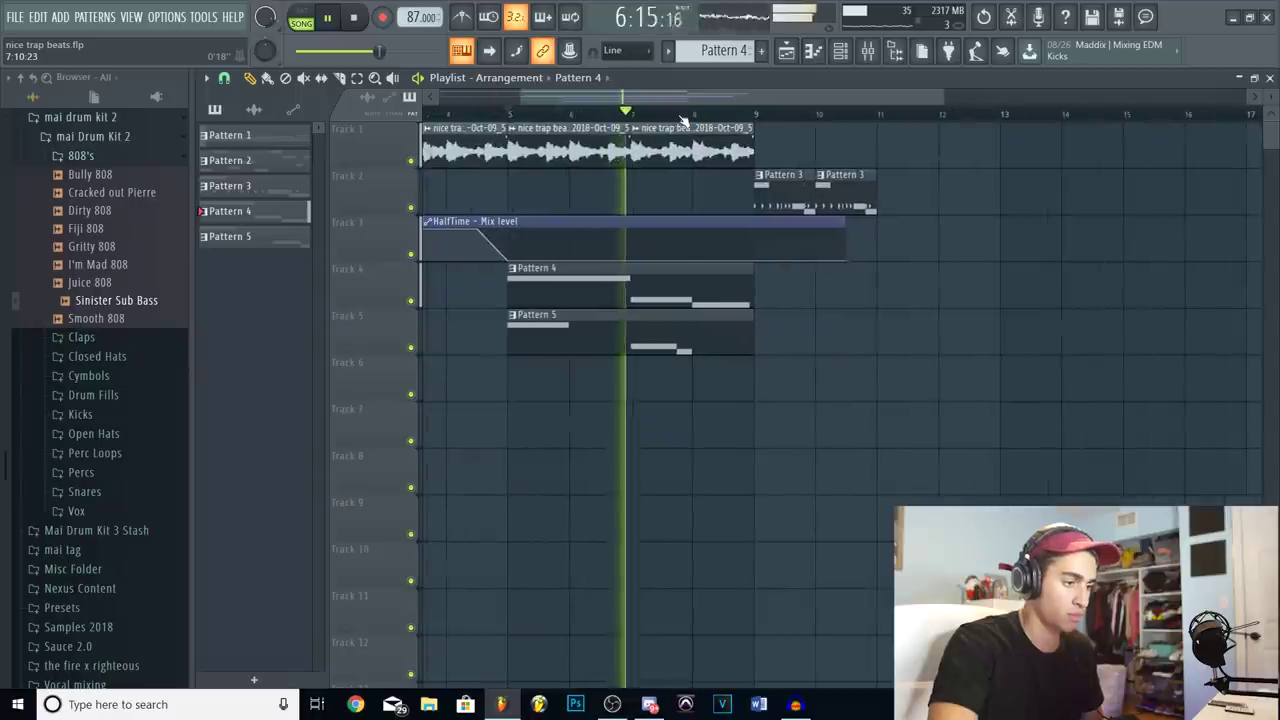
scroll(683, 118, down, 2)
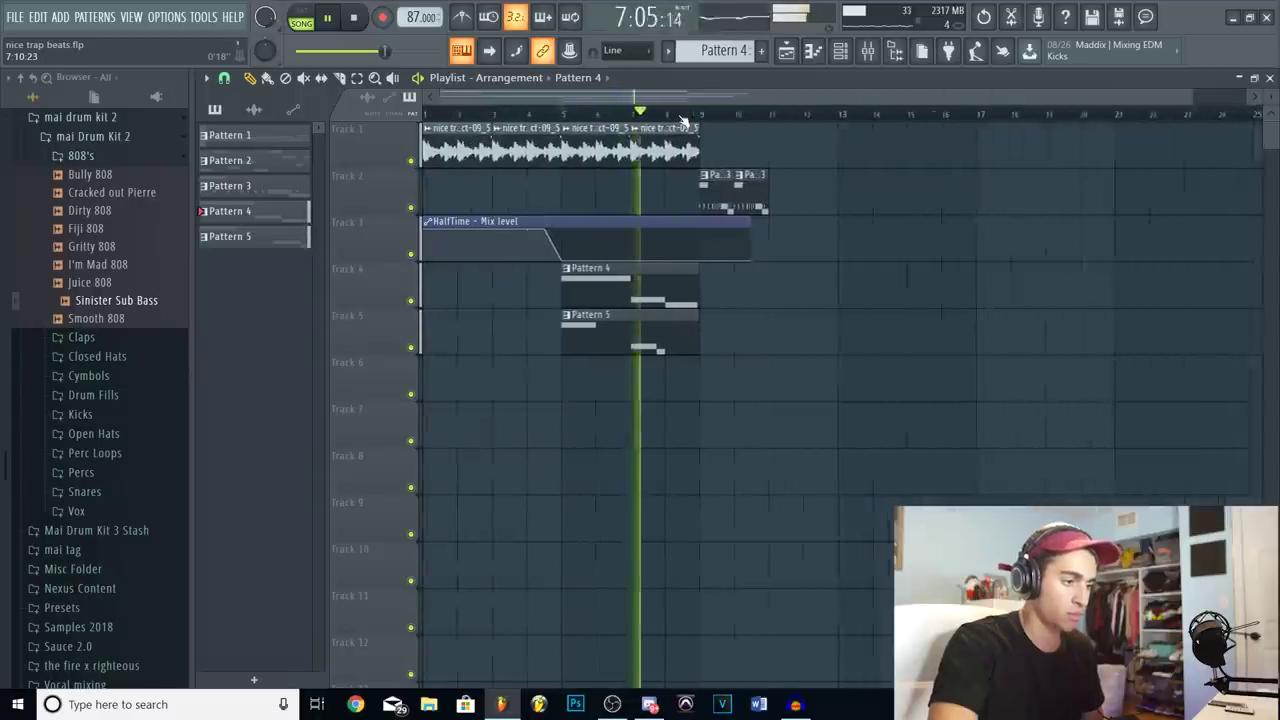
Lengthen the last two Melody 1 notes so they fill bars 3 and 4 of the pattern.
double_click(600, 337)
scroll(570, 118, up, 1)
click(814, 51)
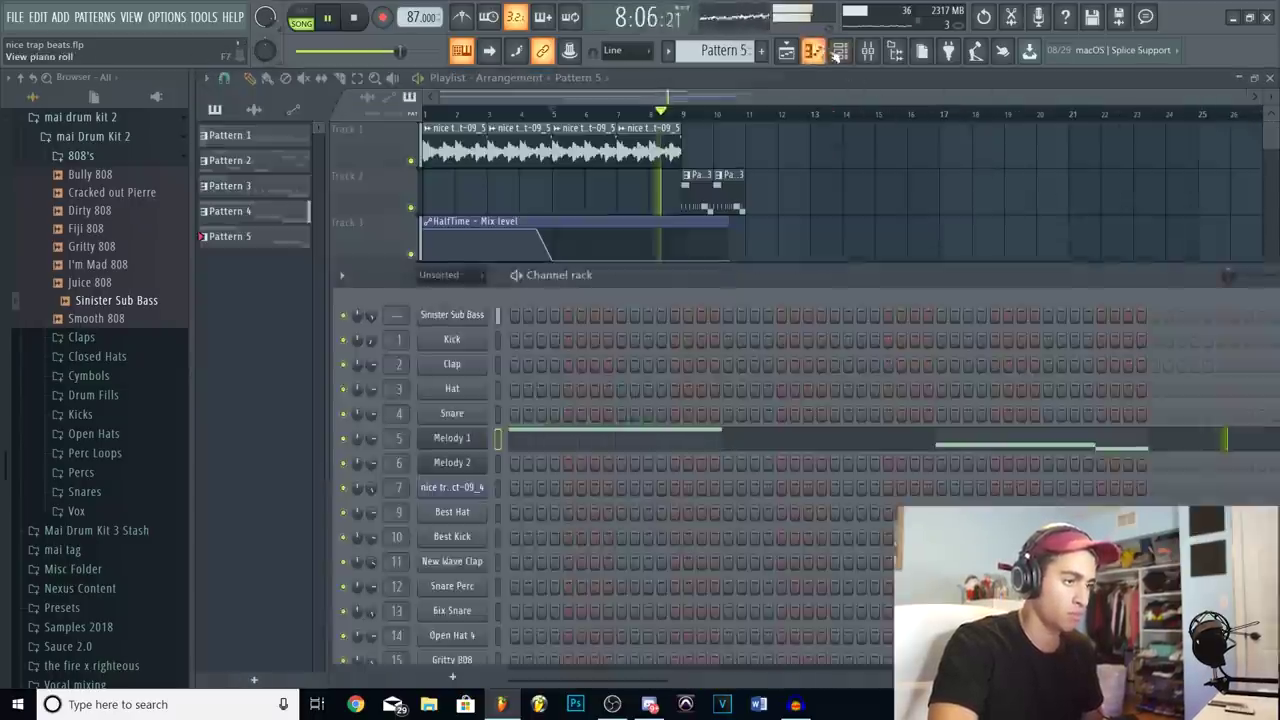
click(841, 51)
Create a drum variation as Pattern 4 without the 808, and place it at bars 9 and 10 of Track 2 before Pattern 3.
key(F6)
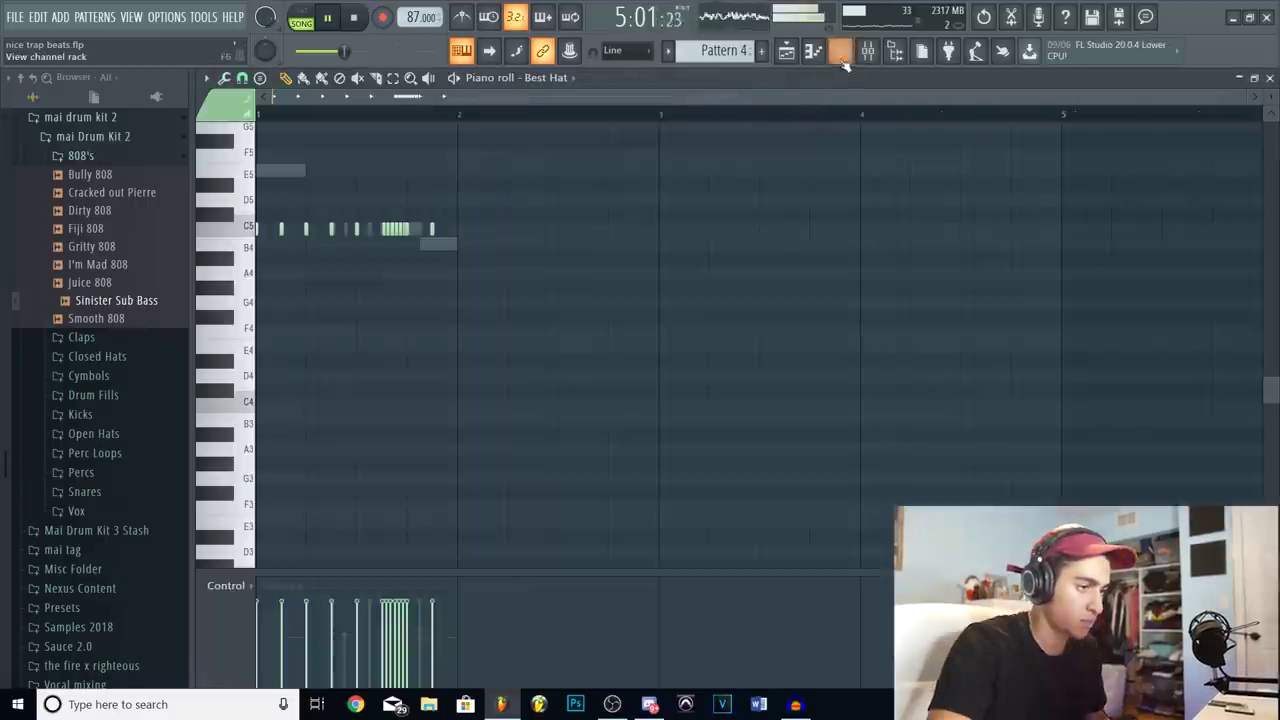
key(F6)
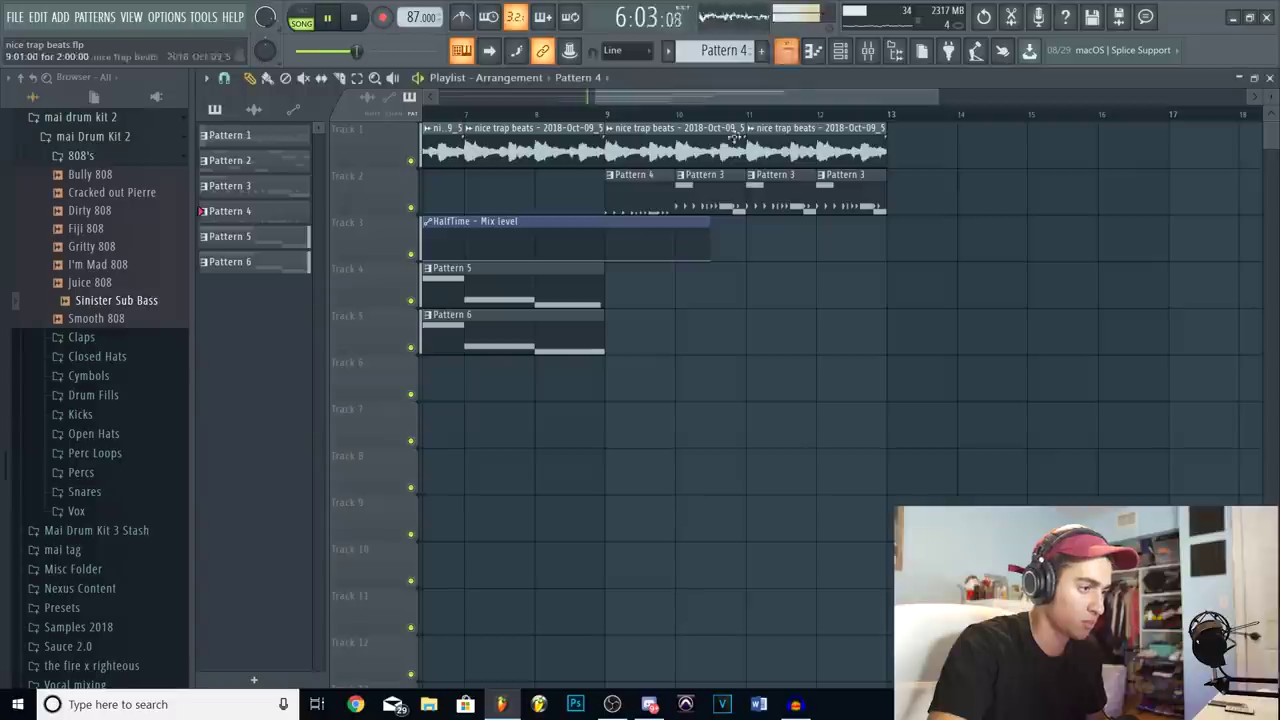
click(705, 187)
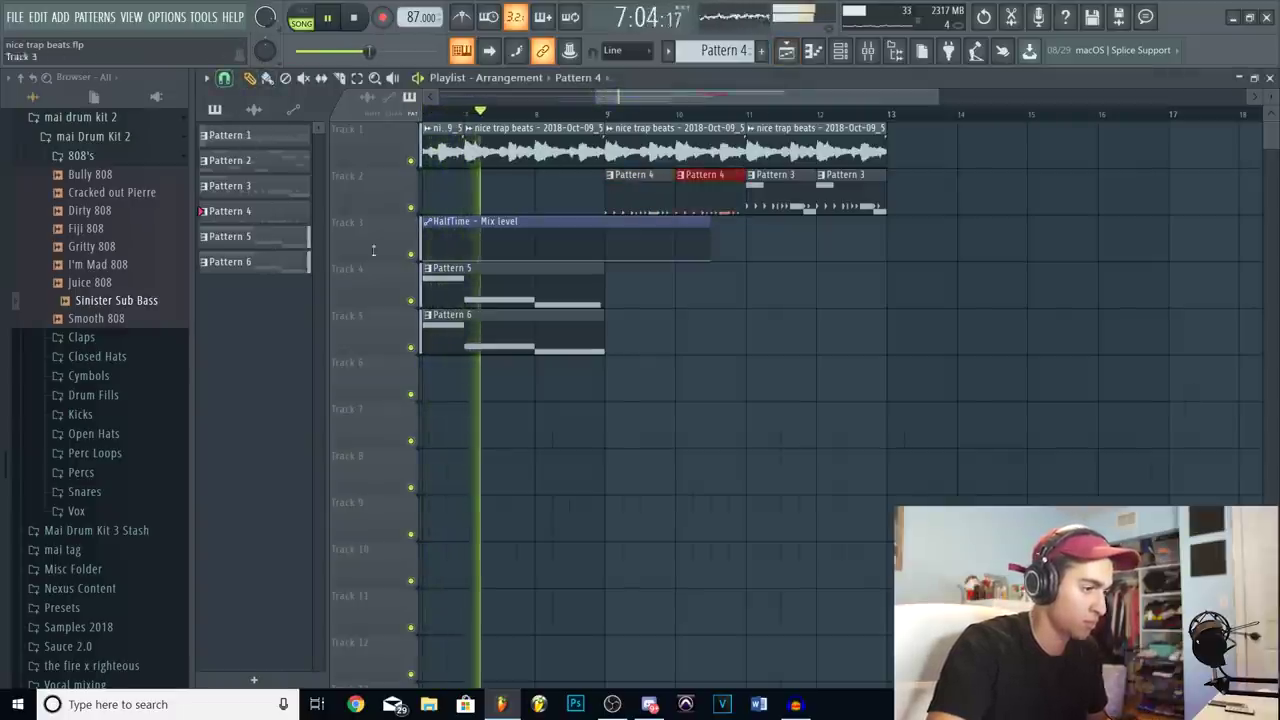
Trim the start of the bar 9 Pattern 4 clip by one beat so it begins at 9:05:00.
scroll(632, 150, up, 4)
drag(571, 199, 621, 201)
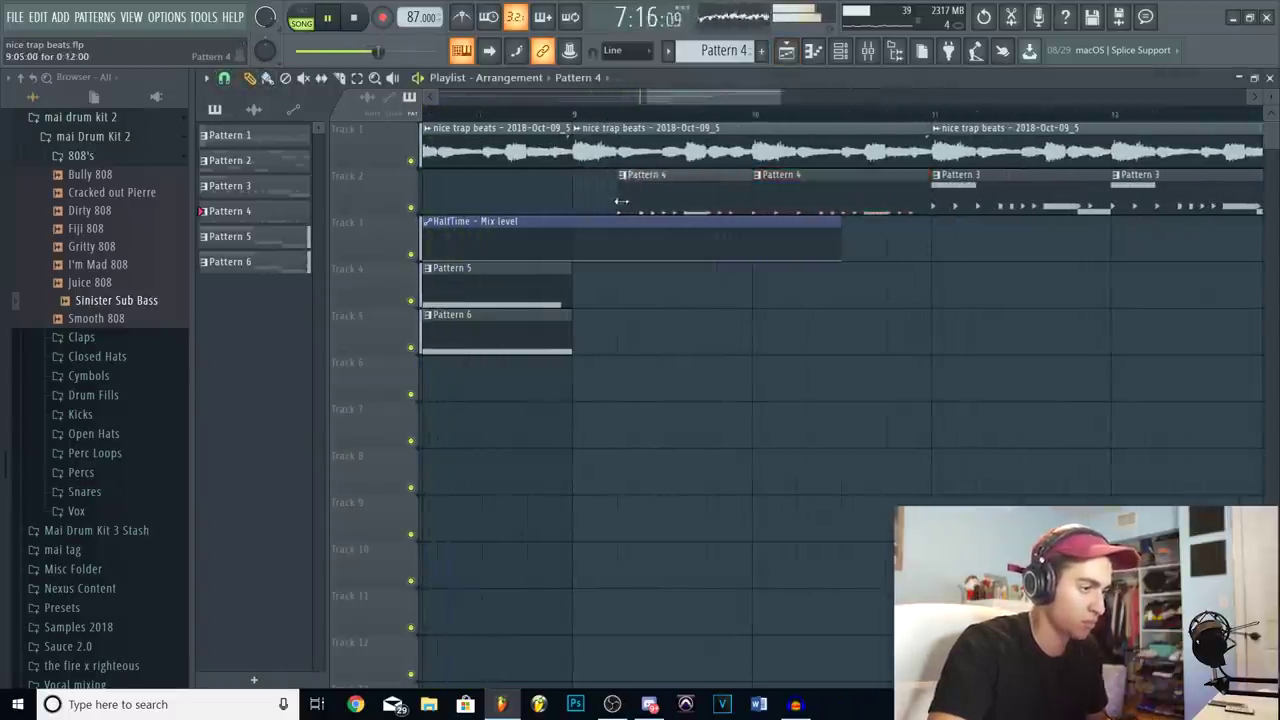
scroll(637, 128, down, 5)
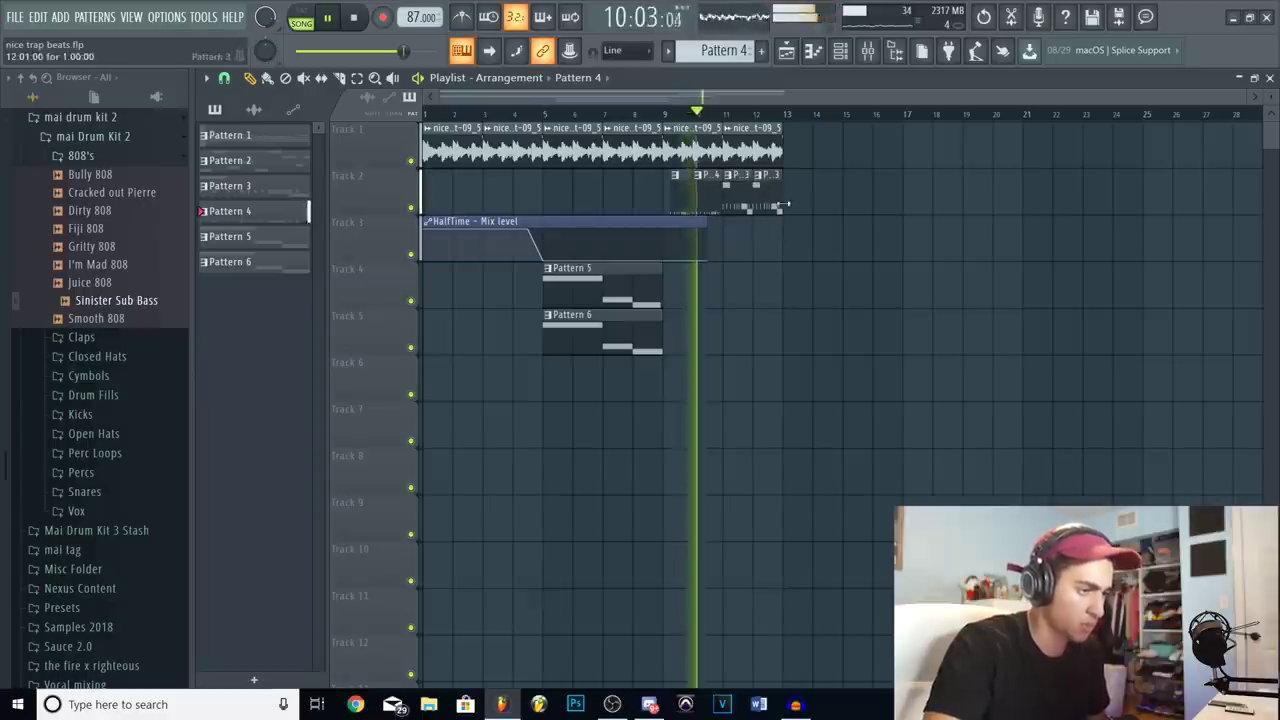
Move the two Pattern 3 clips on Track 2 to bar 14 and duplicate Pattern 4 at bar 11.
click(744, 200)
drag(744, 200, 834, 202)
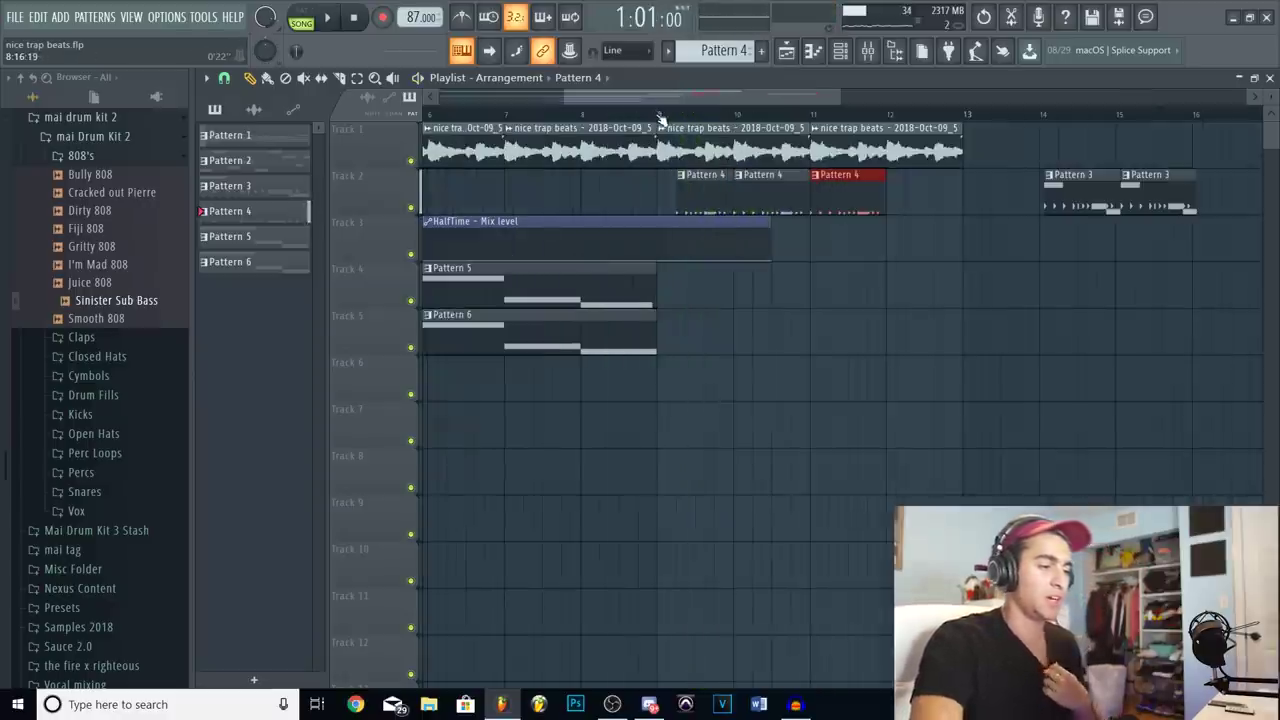
Play the arrangement from bar 9 and add another Pattern 4 clip at bar 12 of Track 2.
click(660, 115)
scroll(683, 117, up, 2)
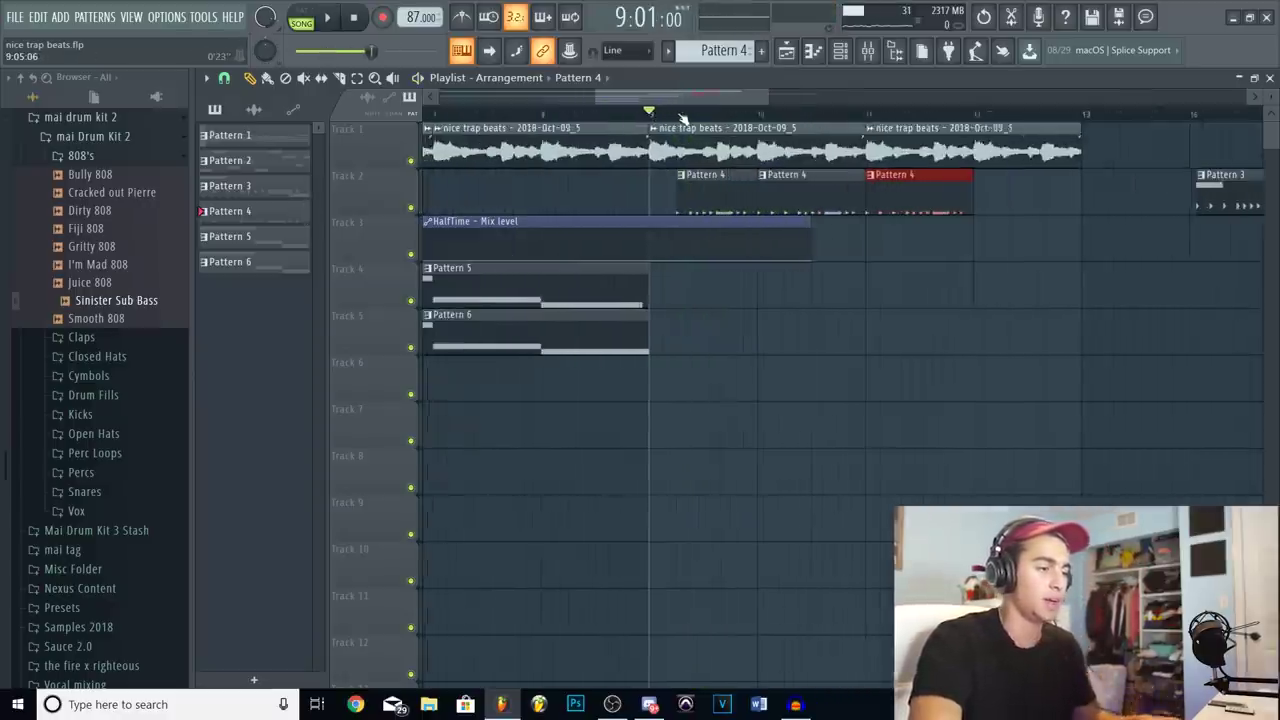
scroll(683, 118, up, 2)
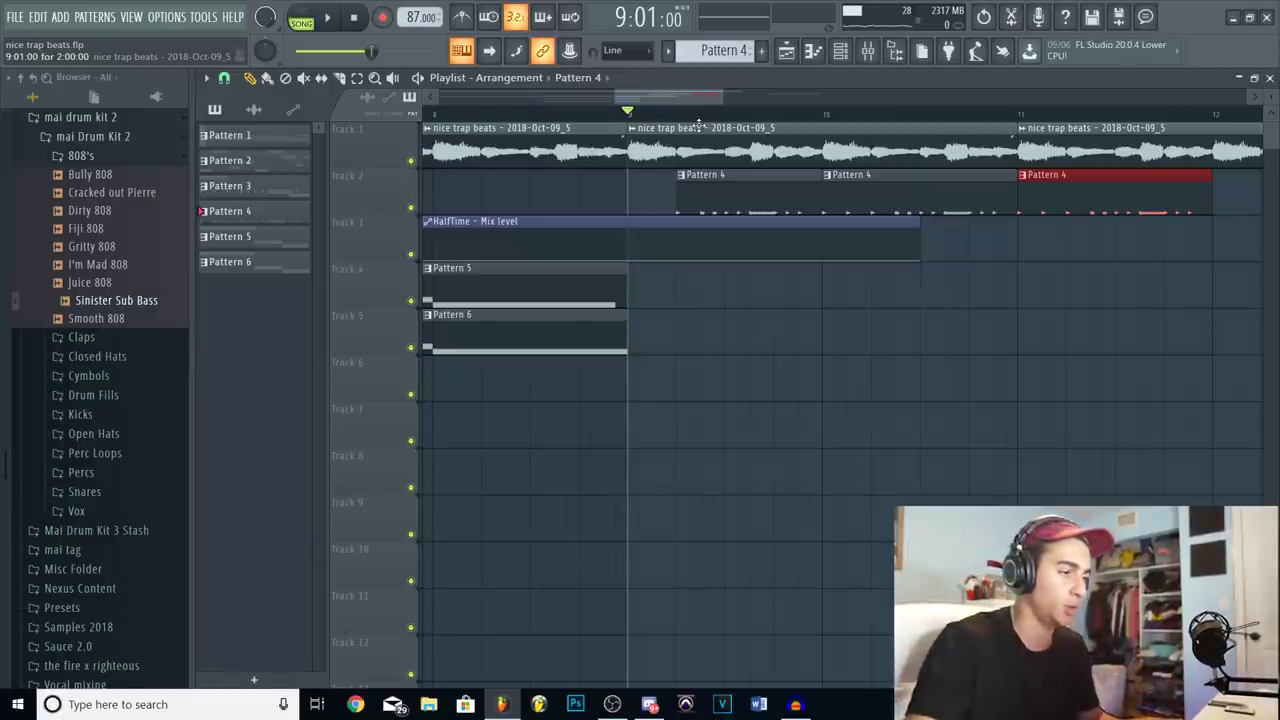
scroll(697, 122, down, 4)
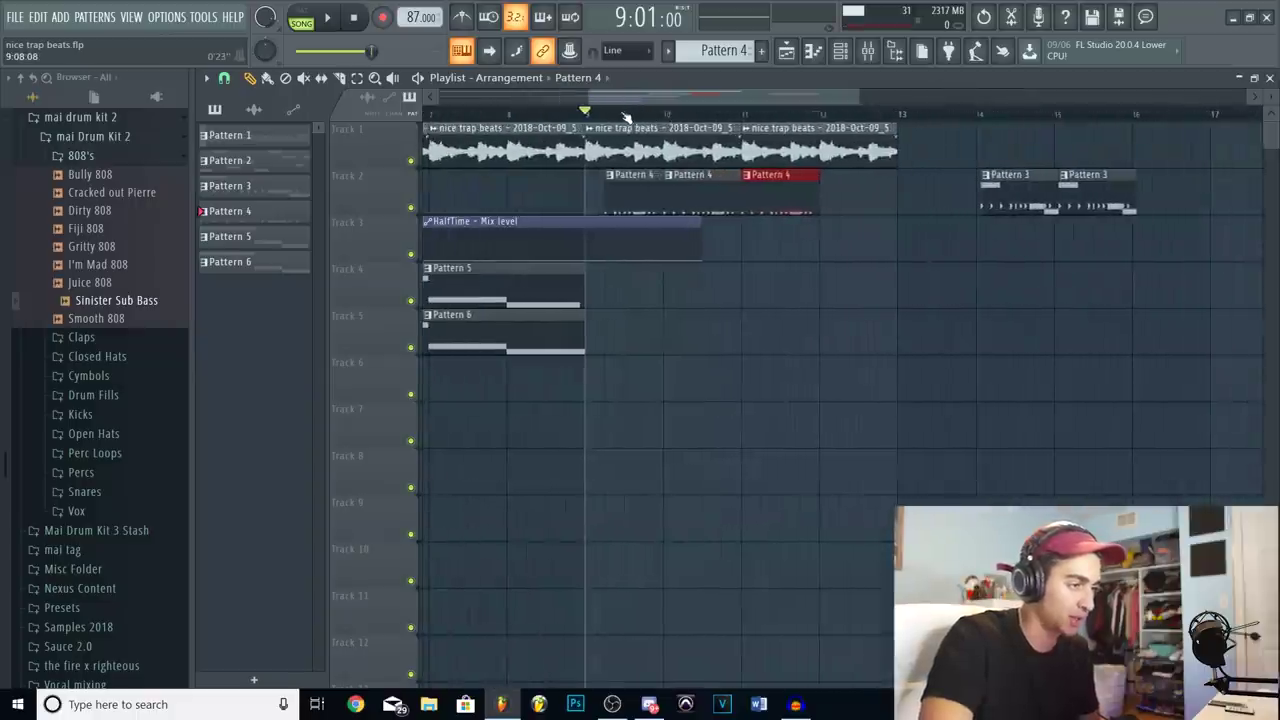
scroll(625, 118, down, 3)
key(space)
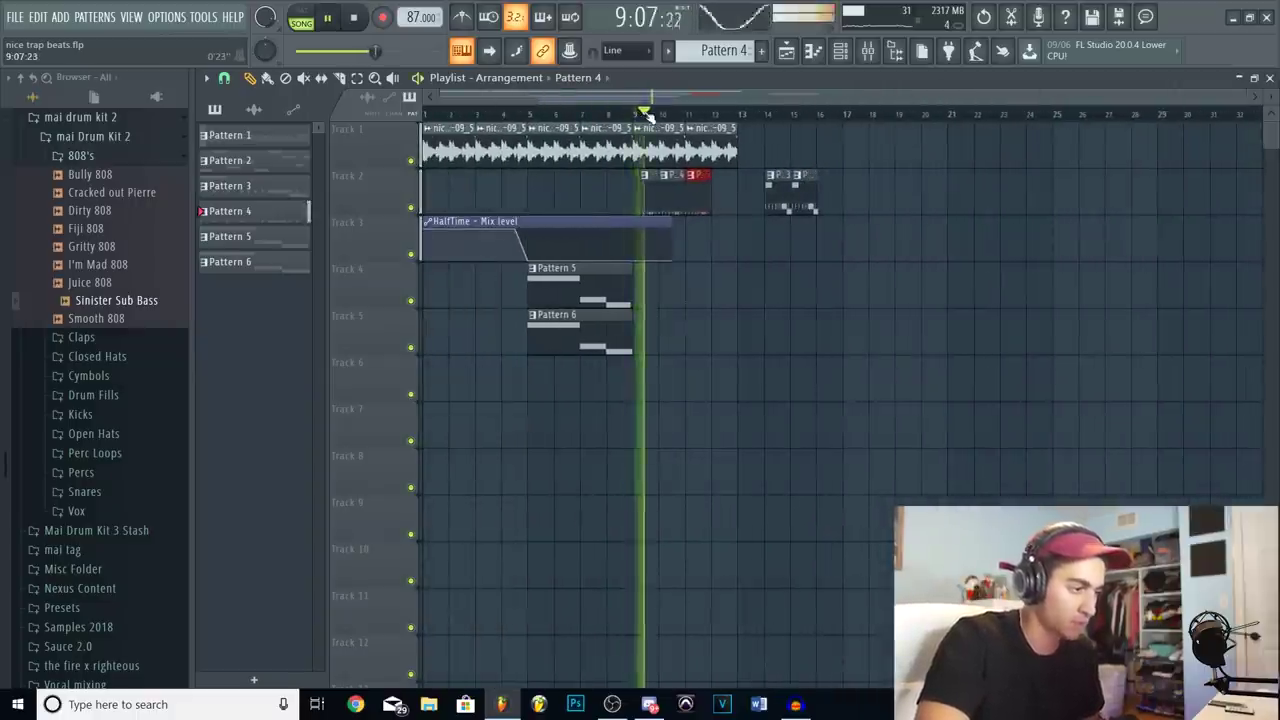
scroll(697, 116, up, 2)
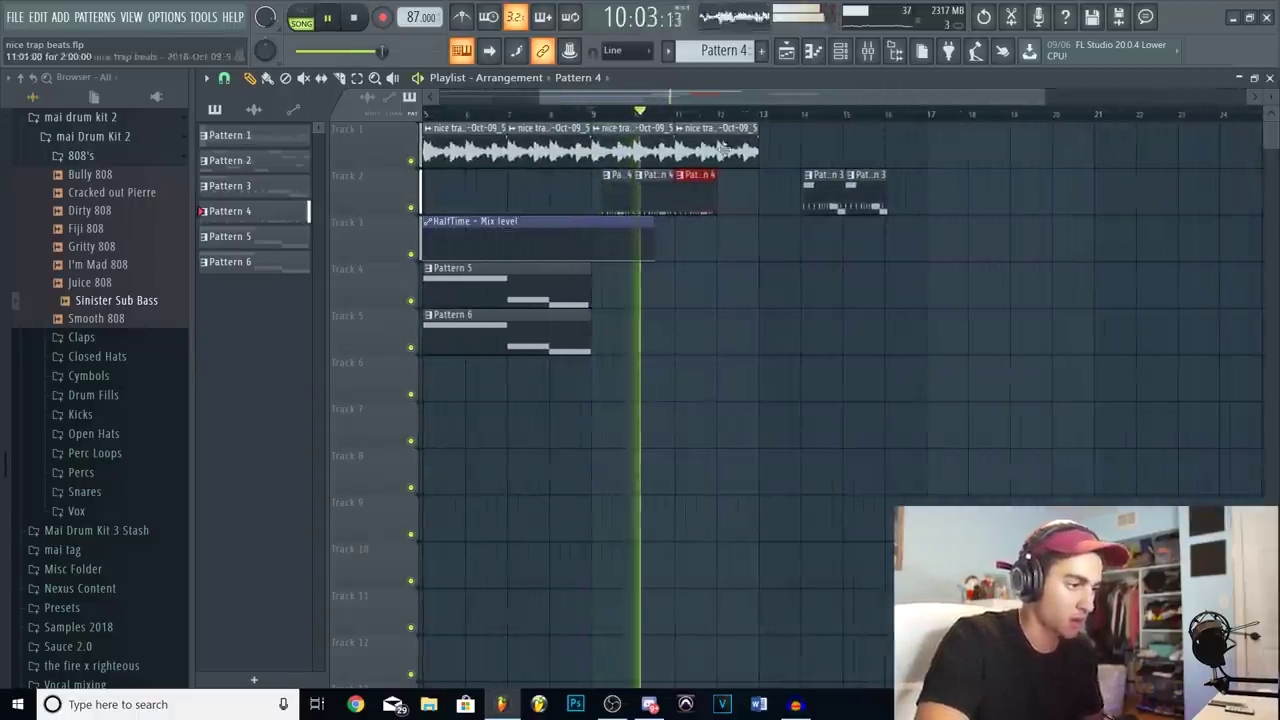
scroll(726, 160, up, 1)
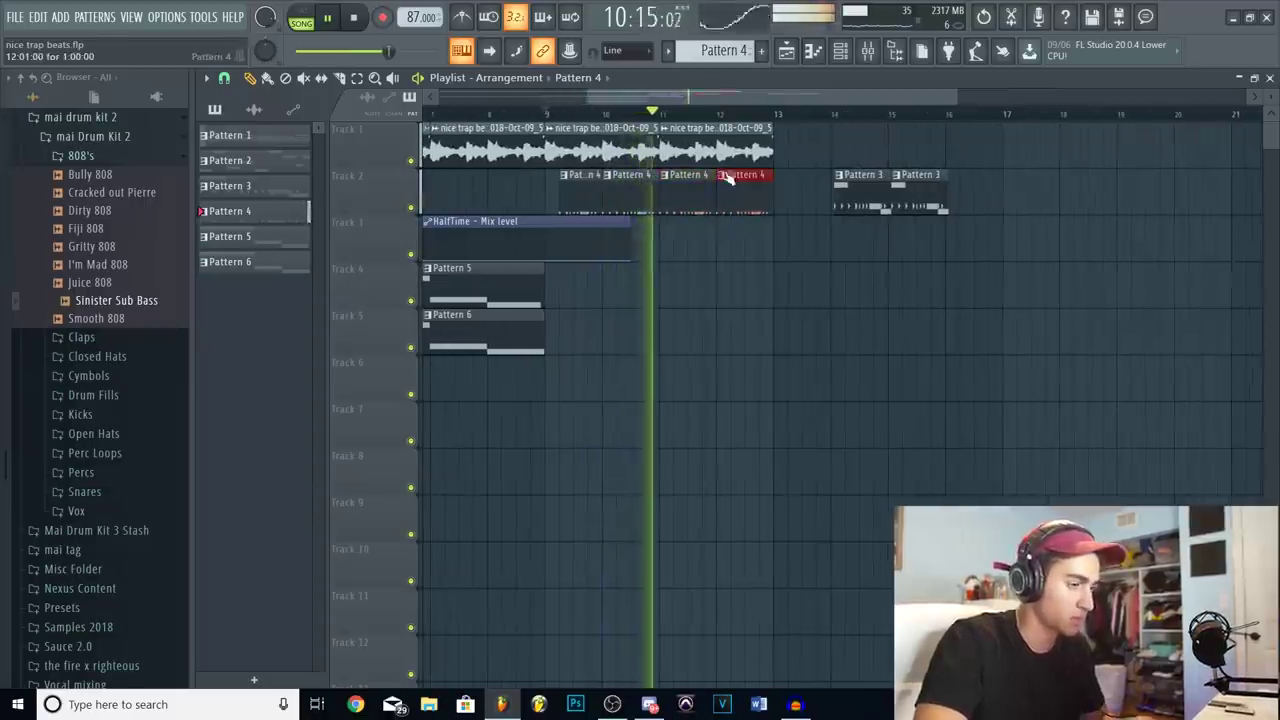
Duplicate the last two melody audio clips into bars 13 to 16 and move the two Pattern 3 clips to start at bar 13.
scroll(758, 120, down, 2)
drag(771, 139, 672, 150)
key(ctrl+b)
drag(849, 192, 752, 200)
scroll(759, 122, up, 3)
scroll(737, 120, down, 1)
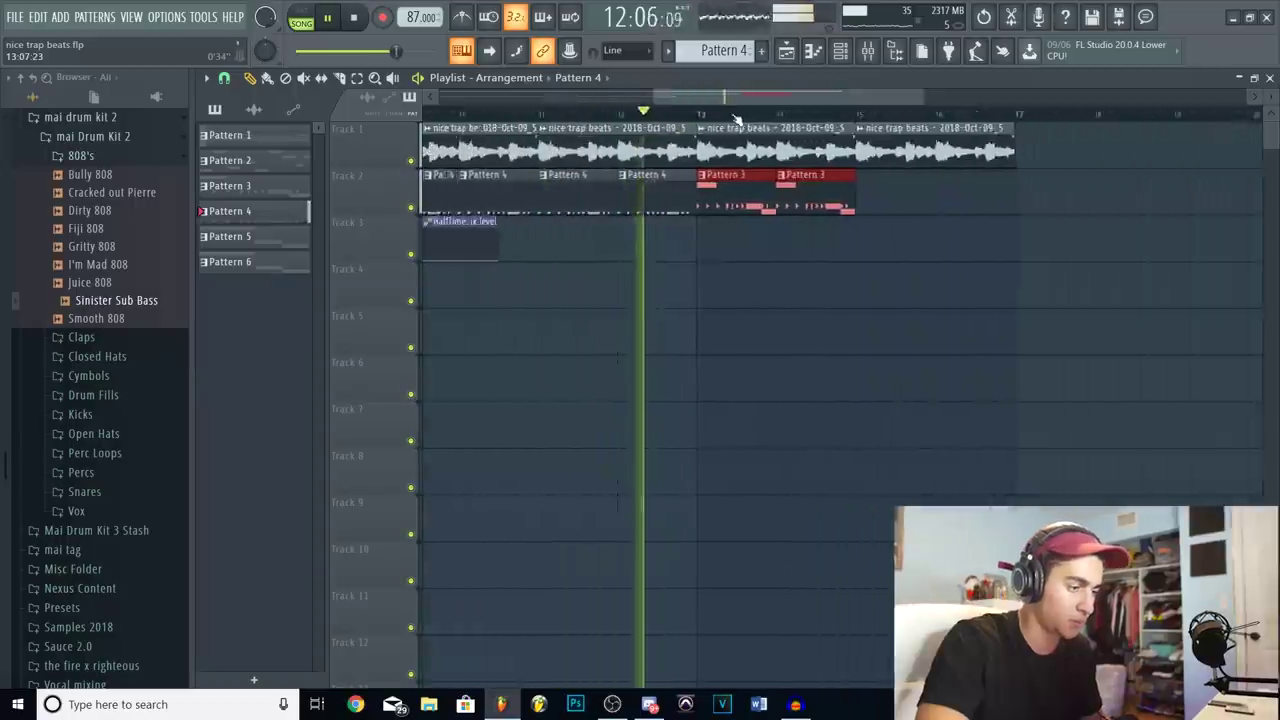
Duplicate the two Pattern 3 clips into bars 15 and 16 of Track 2.
scroll(735, 118, down, 2)
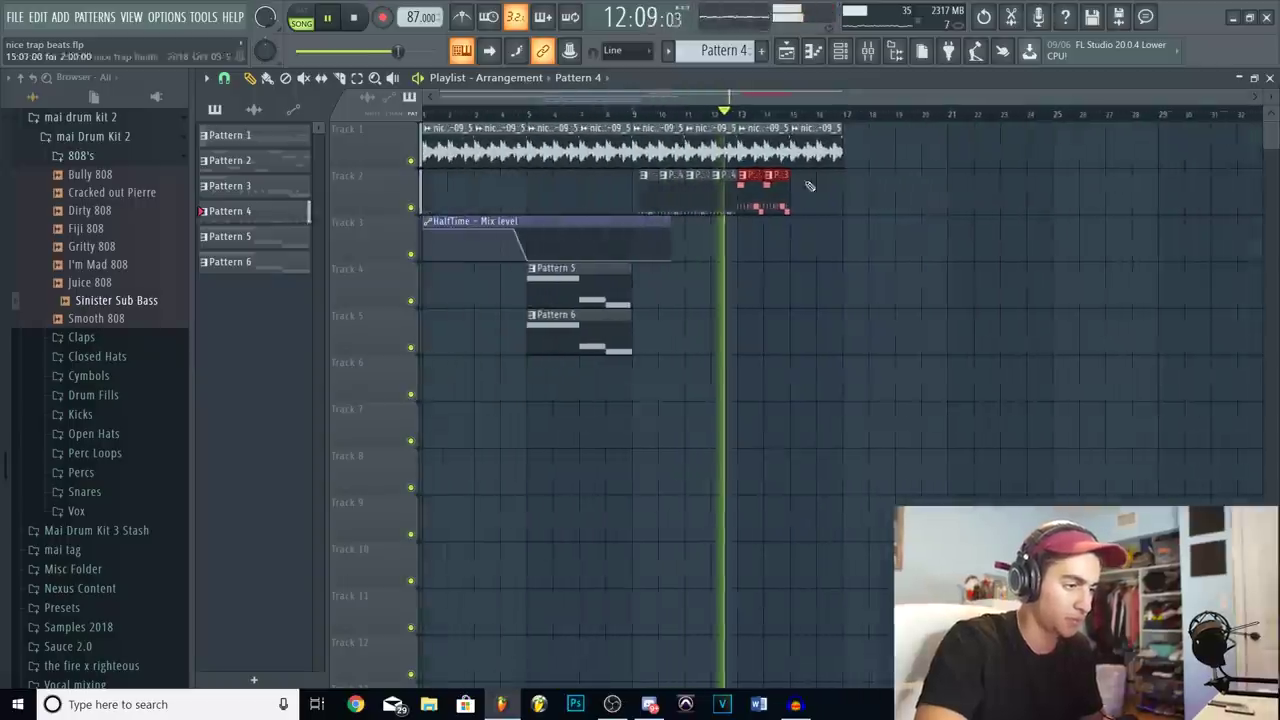
drag(846, 205, 755, 200)
key(ctrl+b)
click(903, 211)
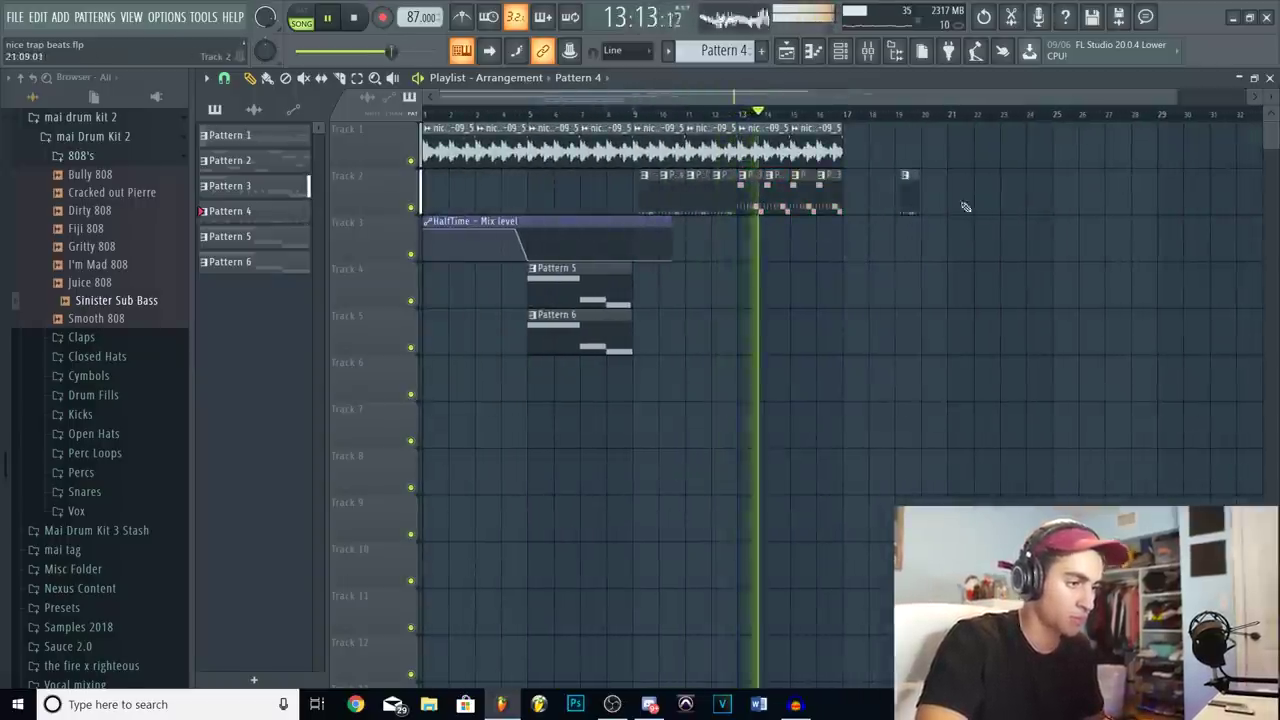
right_click(910, 203)
click(885, 197)
right_click(895, 203)
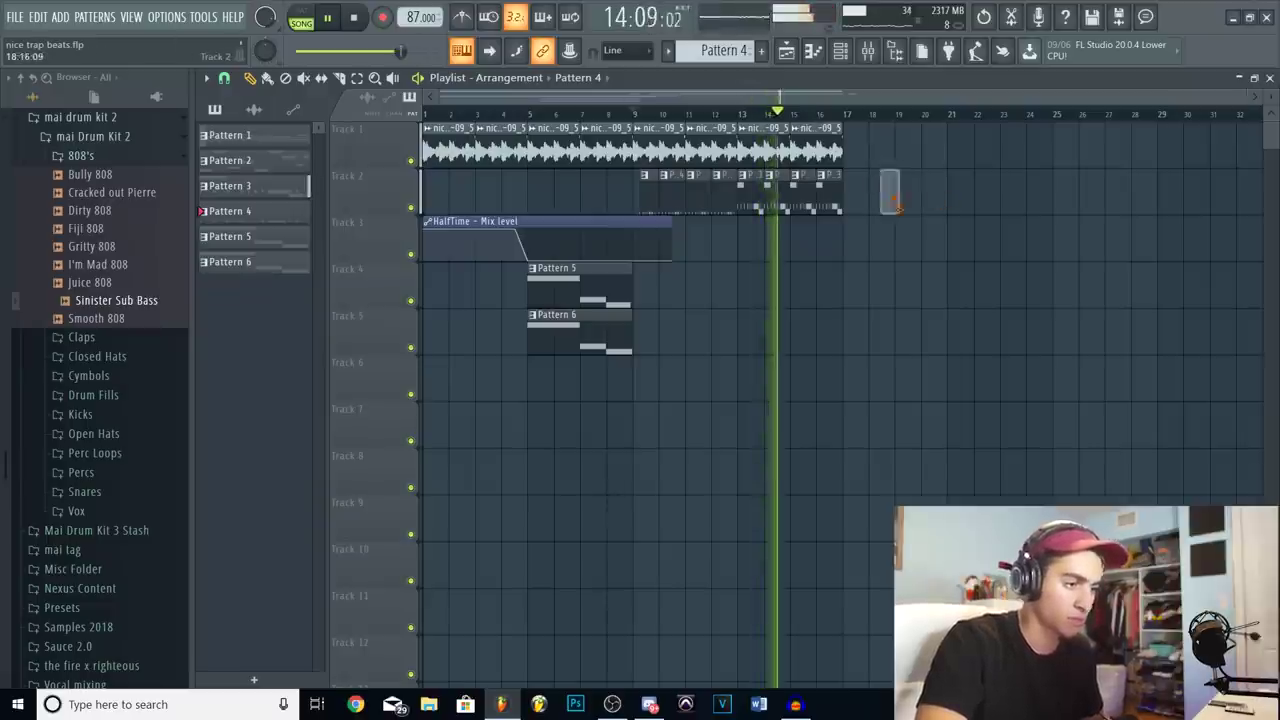
Duplicate the melody audio and Pattern 3 clips of bars 13 to 16 into bars 17 to 20.
drag(894, 154, 756, 200)
key(ctrl+b)
click(1021, 190)
right_click(1021, 186)
click(1036, 186)
right_click(1036, 186)
scroll(929, 123, down, 1)
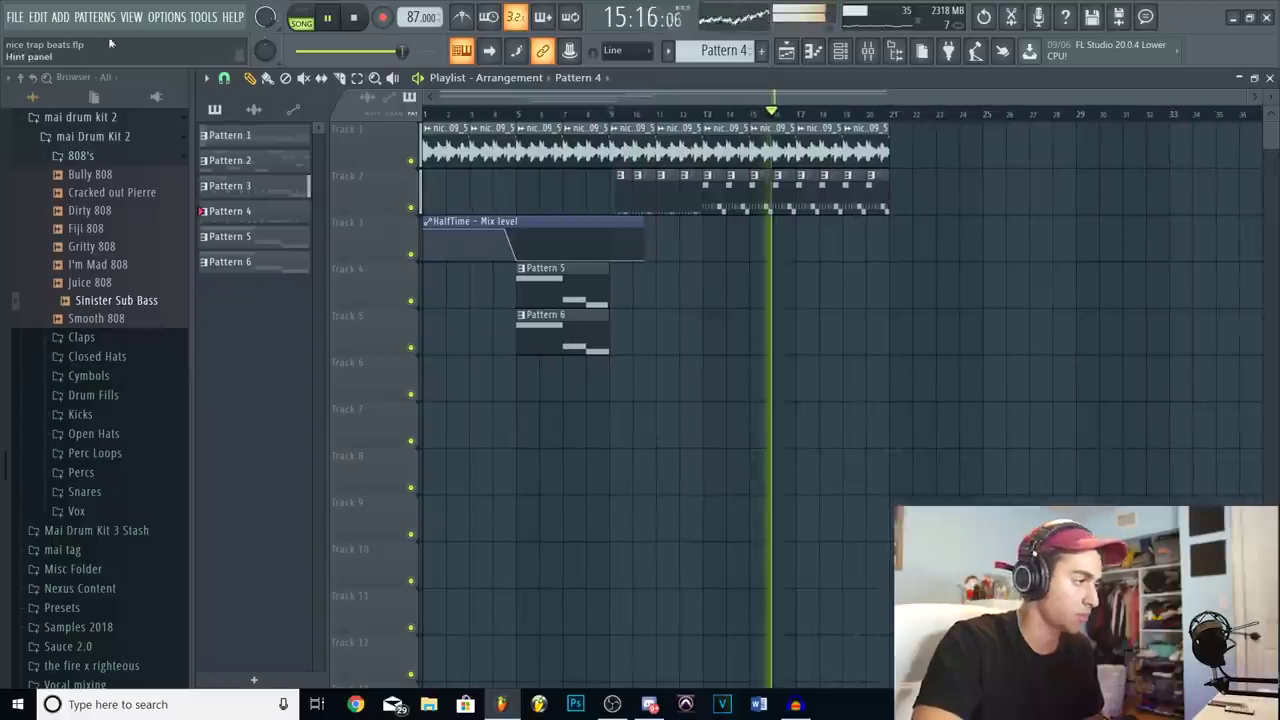